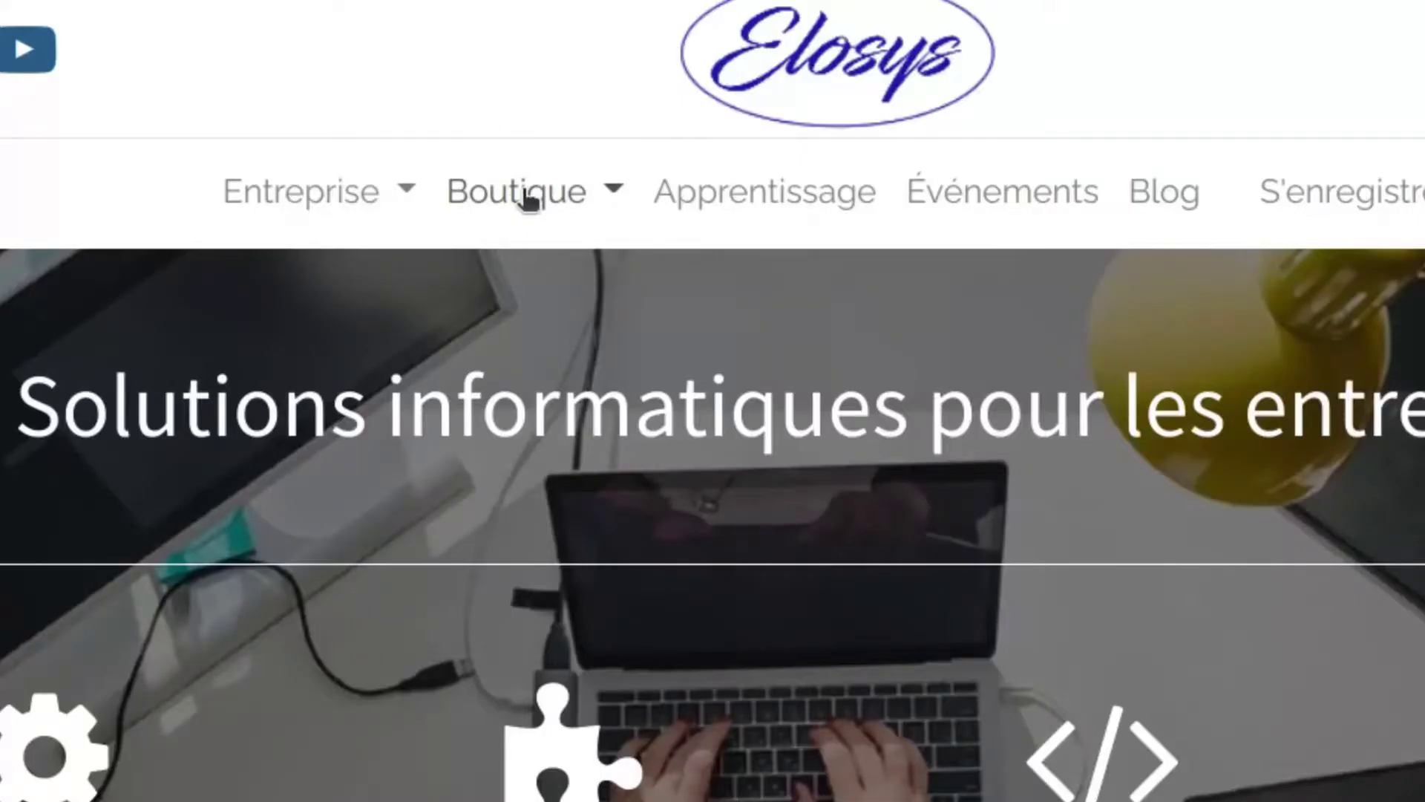
- Open the Elosys shop and look through the list of Odoo products and modules
{"action": "left_click", "coordinate": [529, 198]}
{"action": "left_click", "coordinate": [430, 385]}
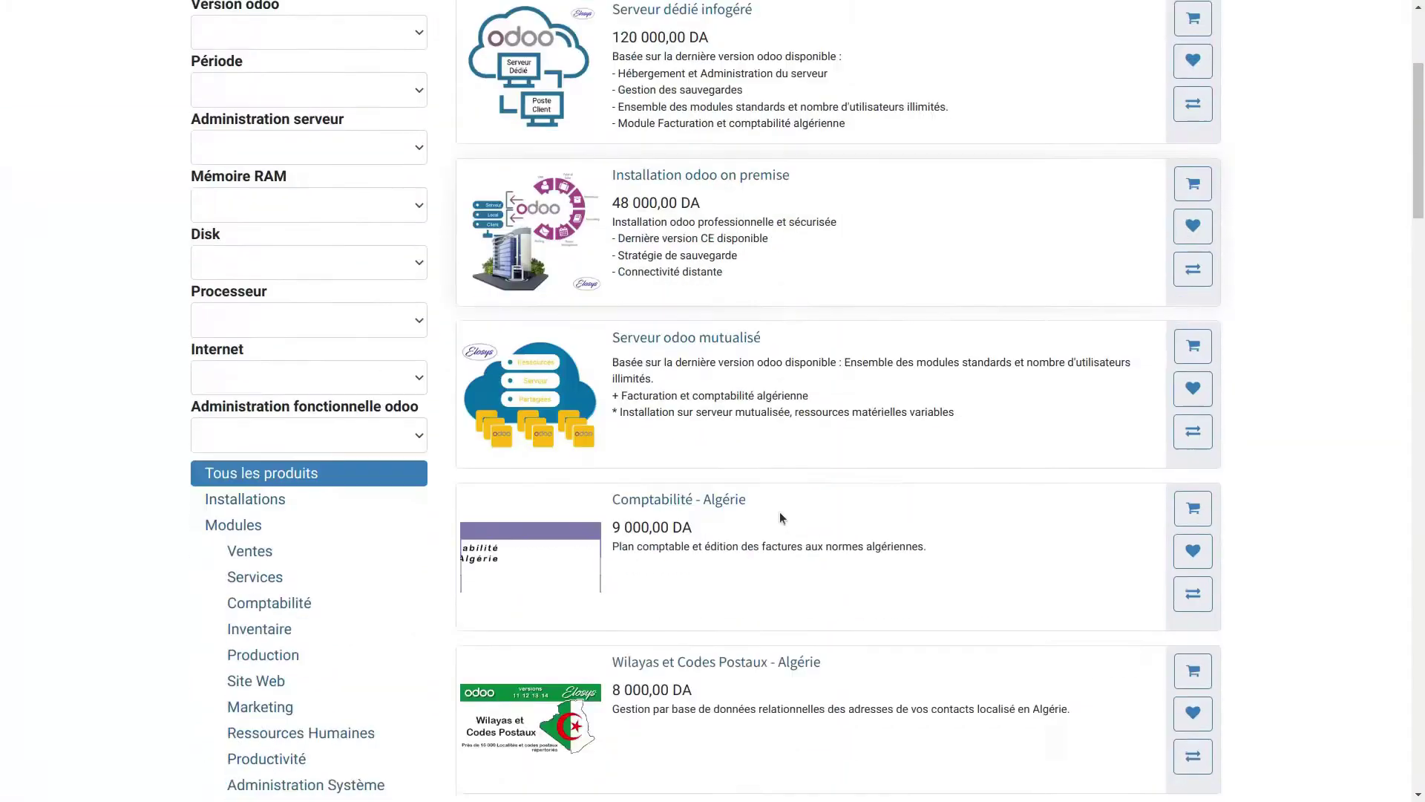
{"action": "scroll", "coordinate": [780, 511], "scroll_direction": "down", "scroll_amount": 12}
{"action": "scroll", "coordinate": [779, 511], "scroll_direction": "up", "scroll_amount": 15}
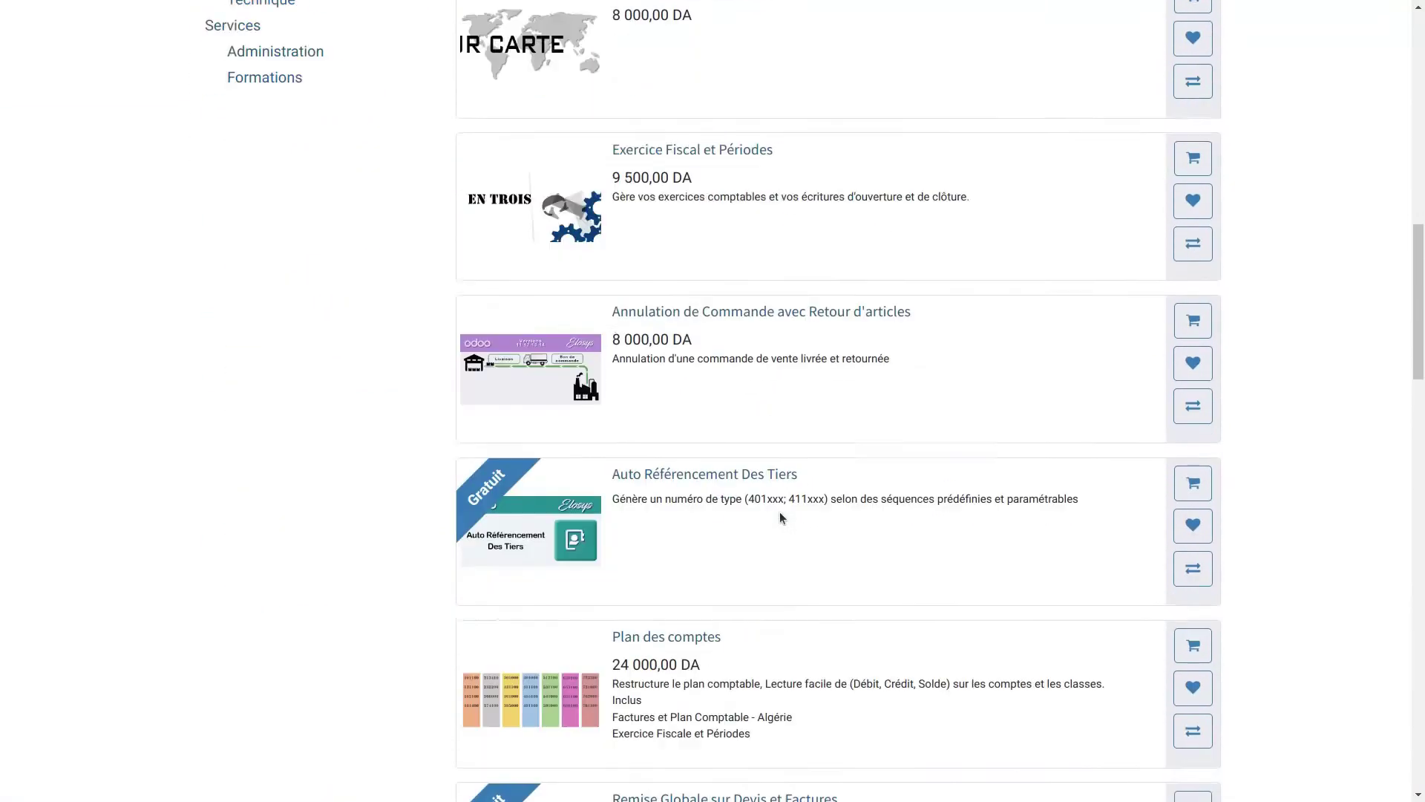
- Search the shop for "paie" and open the Paie - Algérie module
{"action": "left_click", "coordinate": [506, 224]}
{"action": "type", "text": "paie"}
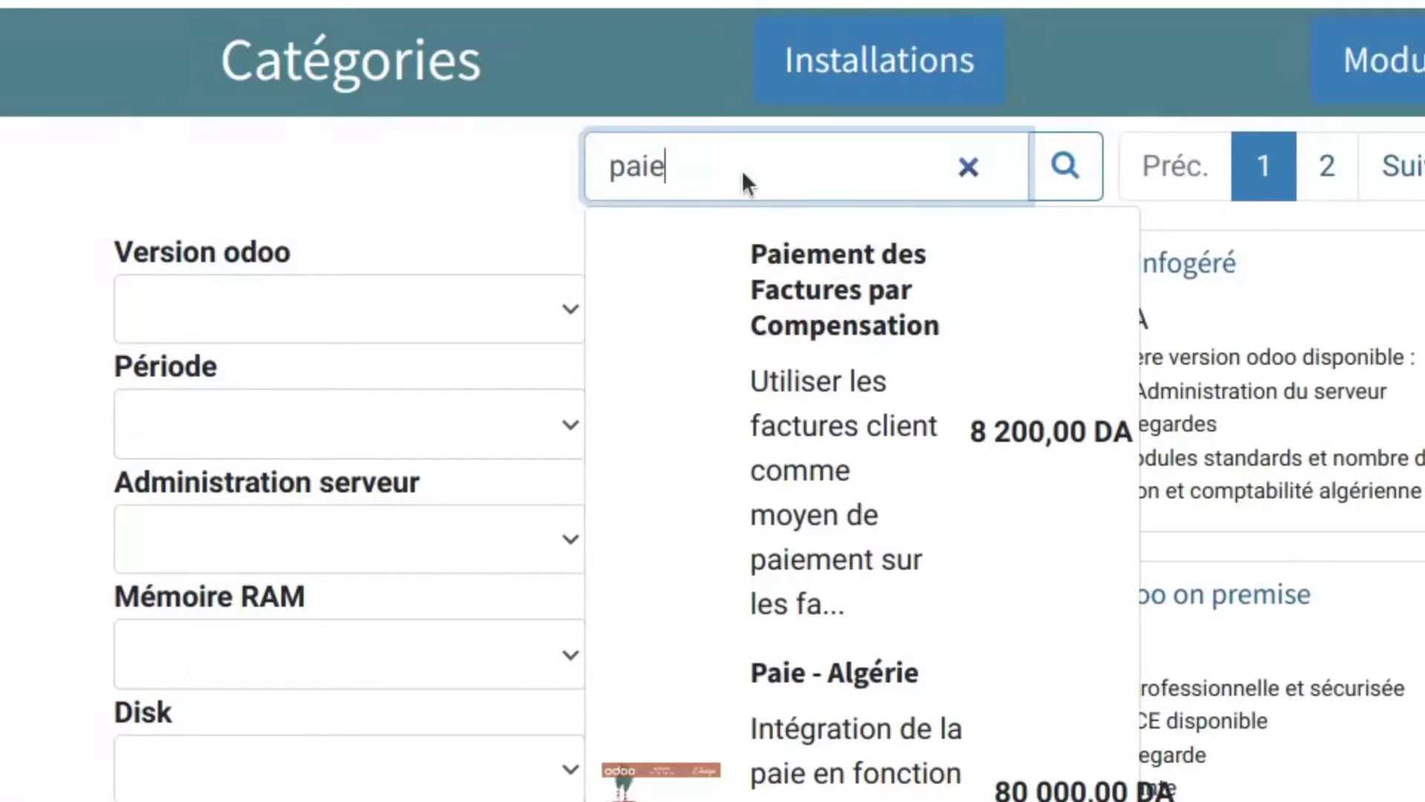
{"action": "key", "text": "Return"}
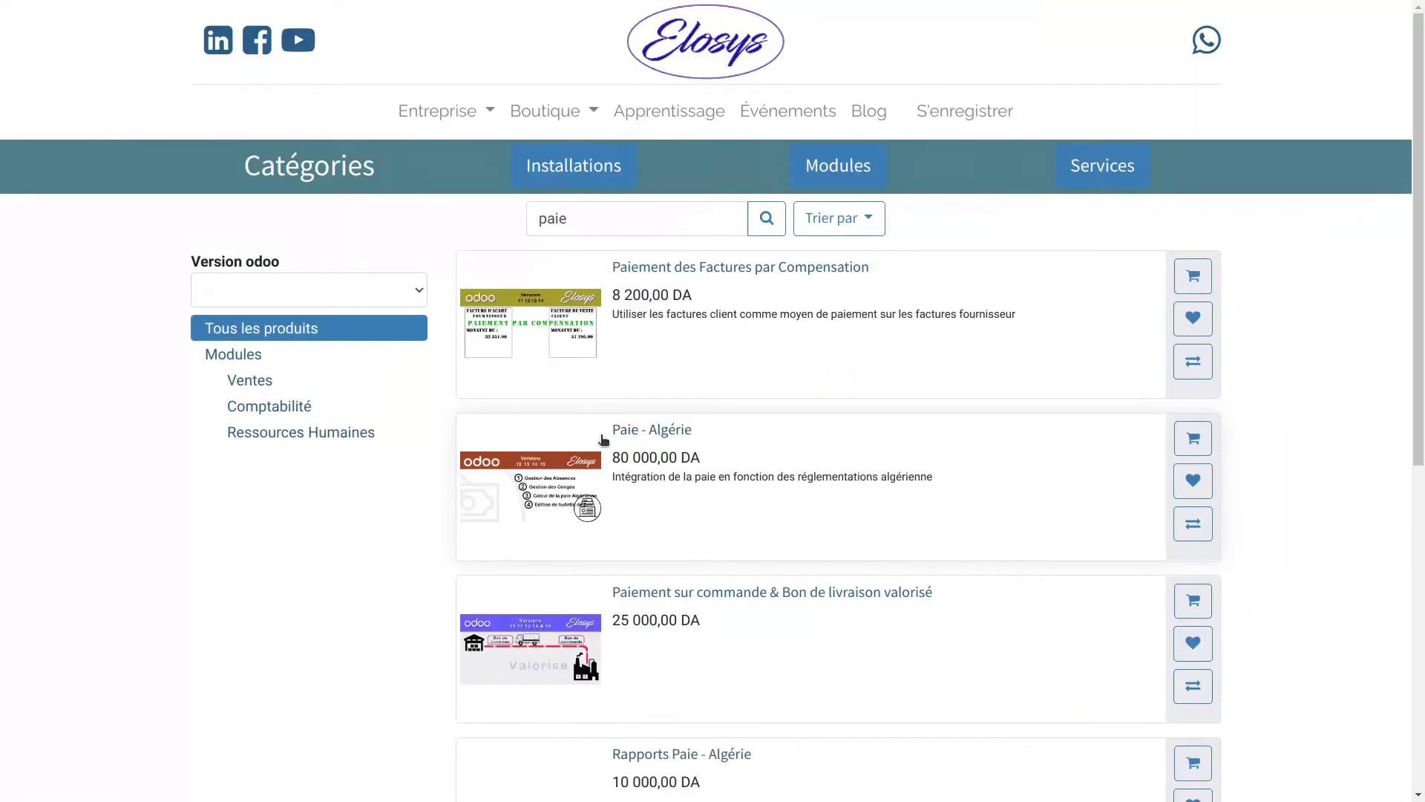
{"action": "left_click", "coordinate": [652, 429]}
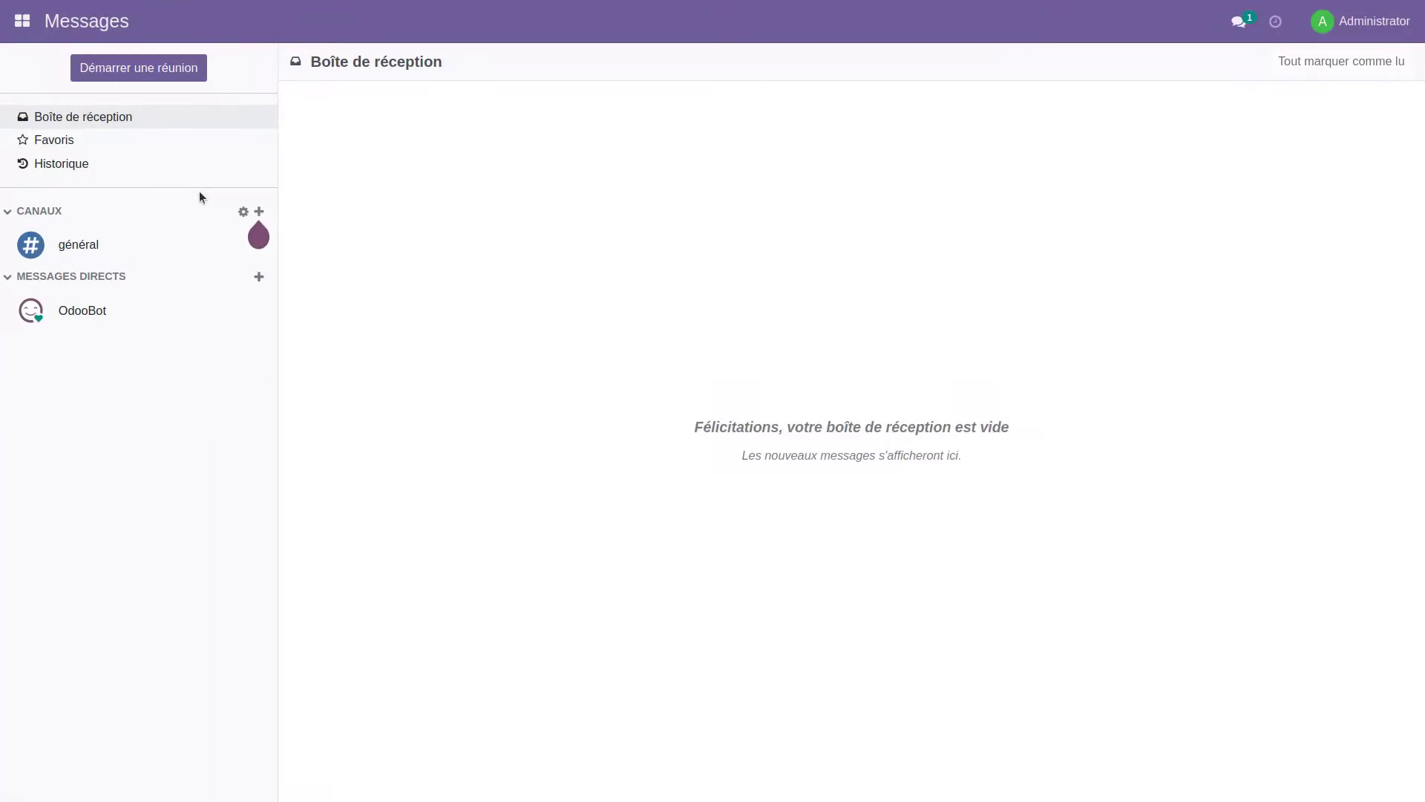
- Switch to Odoo and install the Prévision de Trésorerie module from the available applications
{"action": "left_click", "coordinate": [26, 31]}
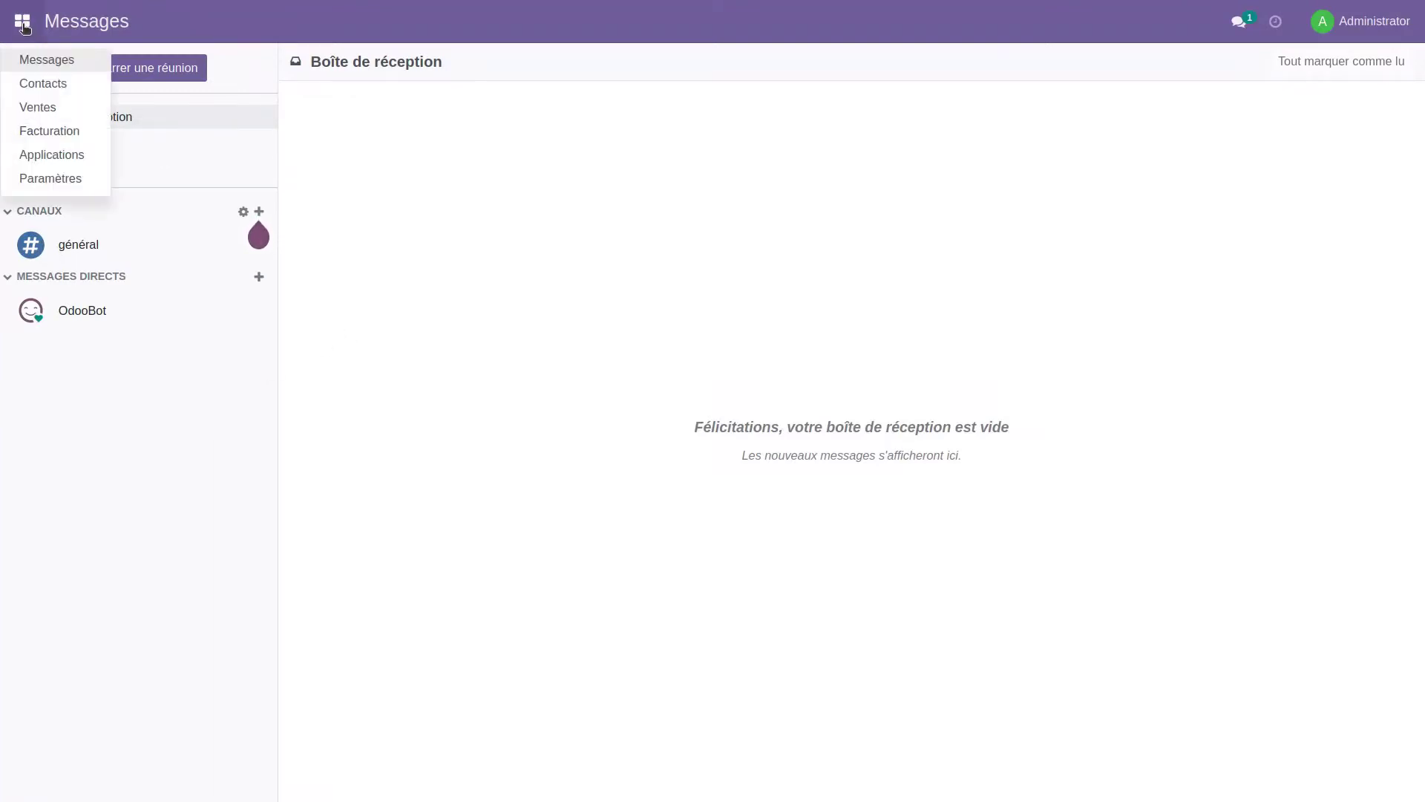
{"action": "left_click", "coordinate": [52, 157]}
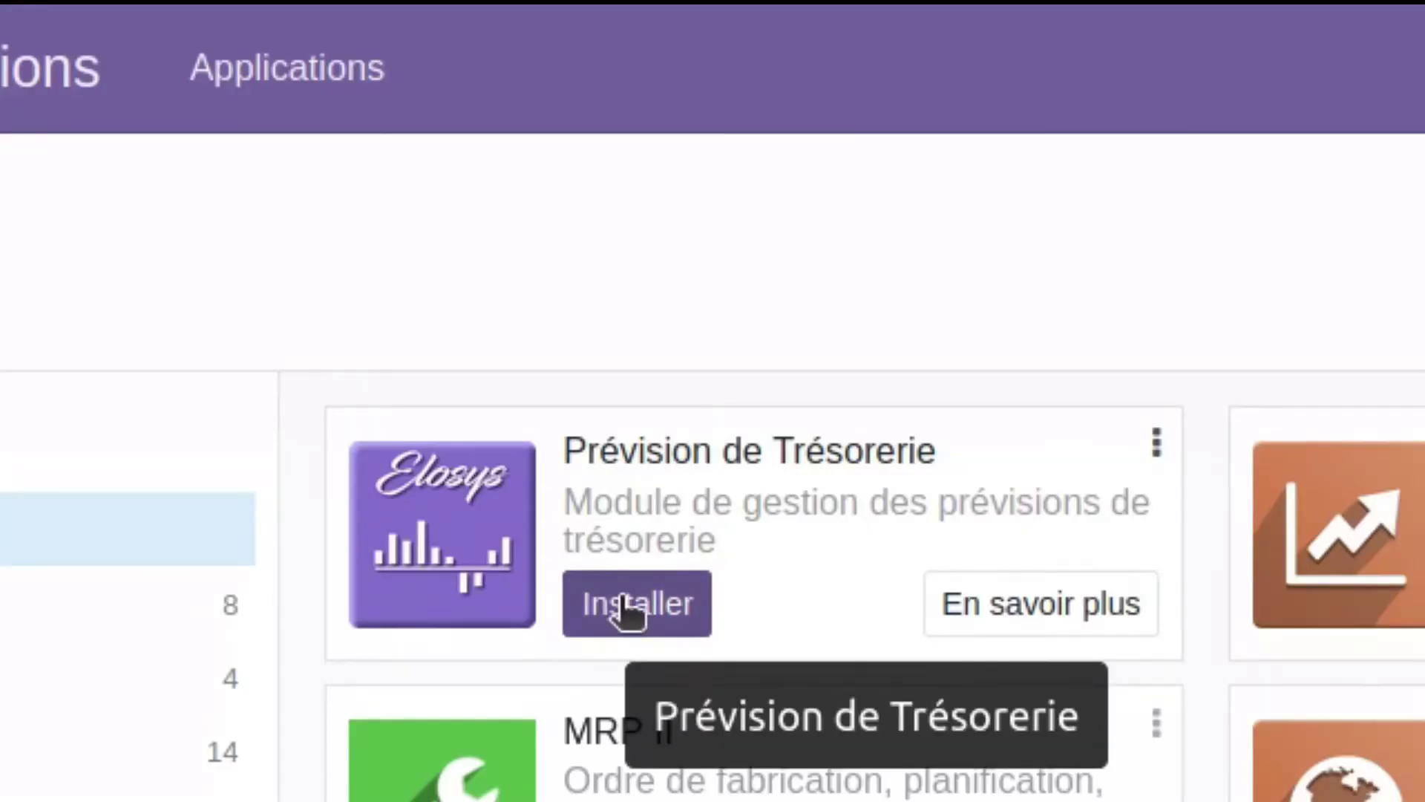
{"action": "left_click", "coordinate": [627, 609]}
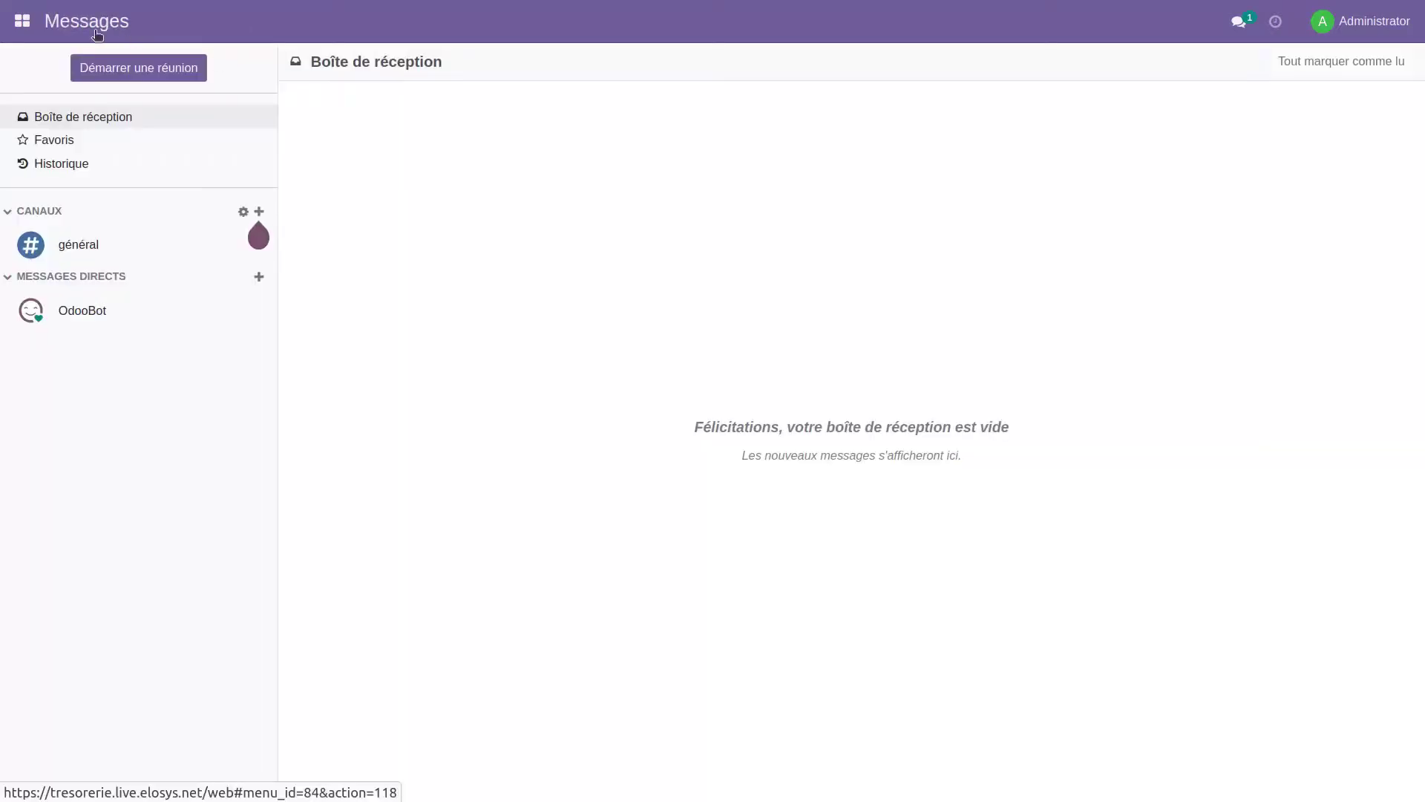
- Open the Trésorerie forecast list and unlock both the Caisse and Banque lines
{"action": "left_click", "coordinate": [23, 21]}
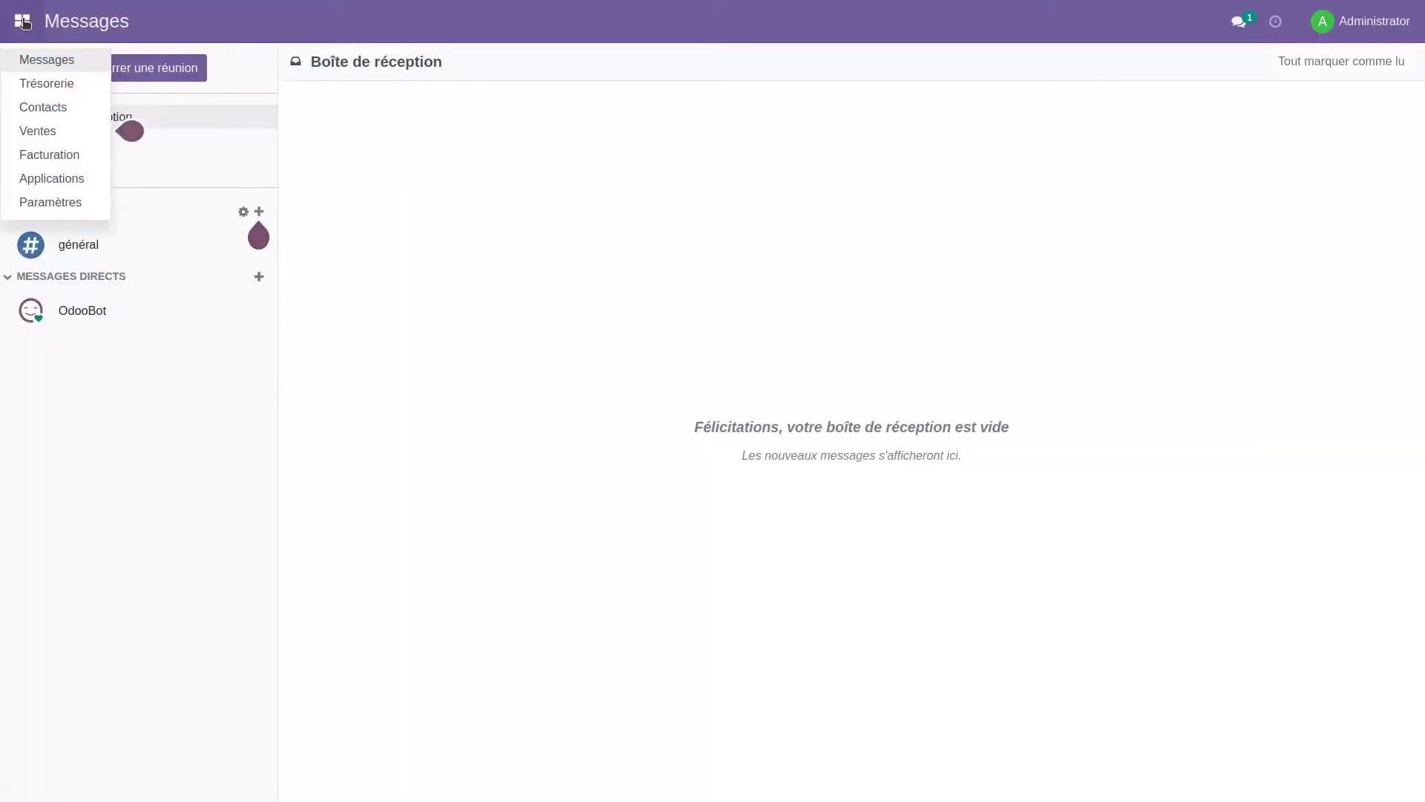
{"action": "left_click", "coordinate": [41, 87]}
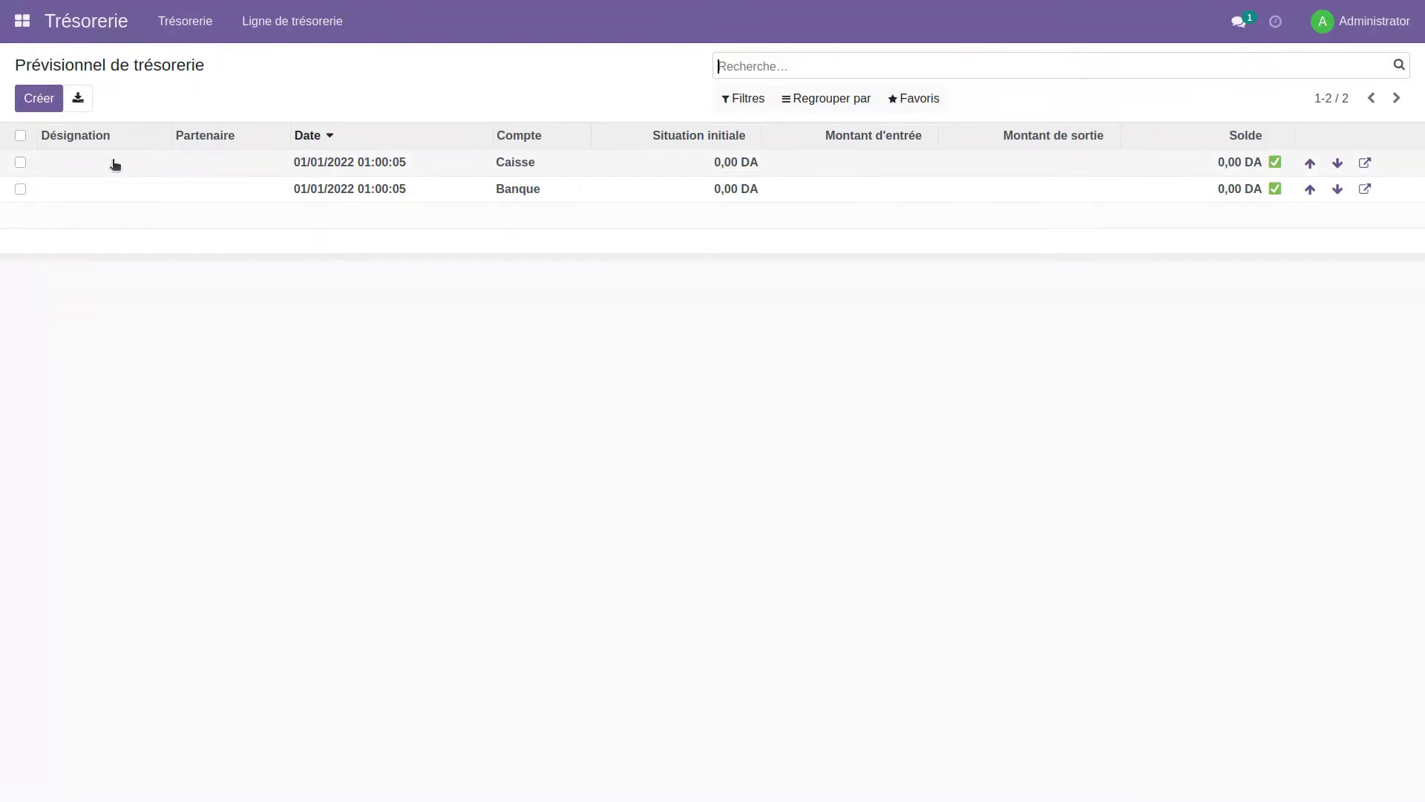
{"action": "left_click", "coordinate": [20, 135]}
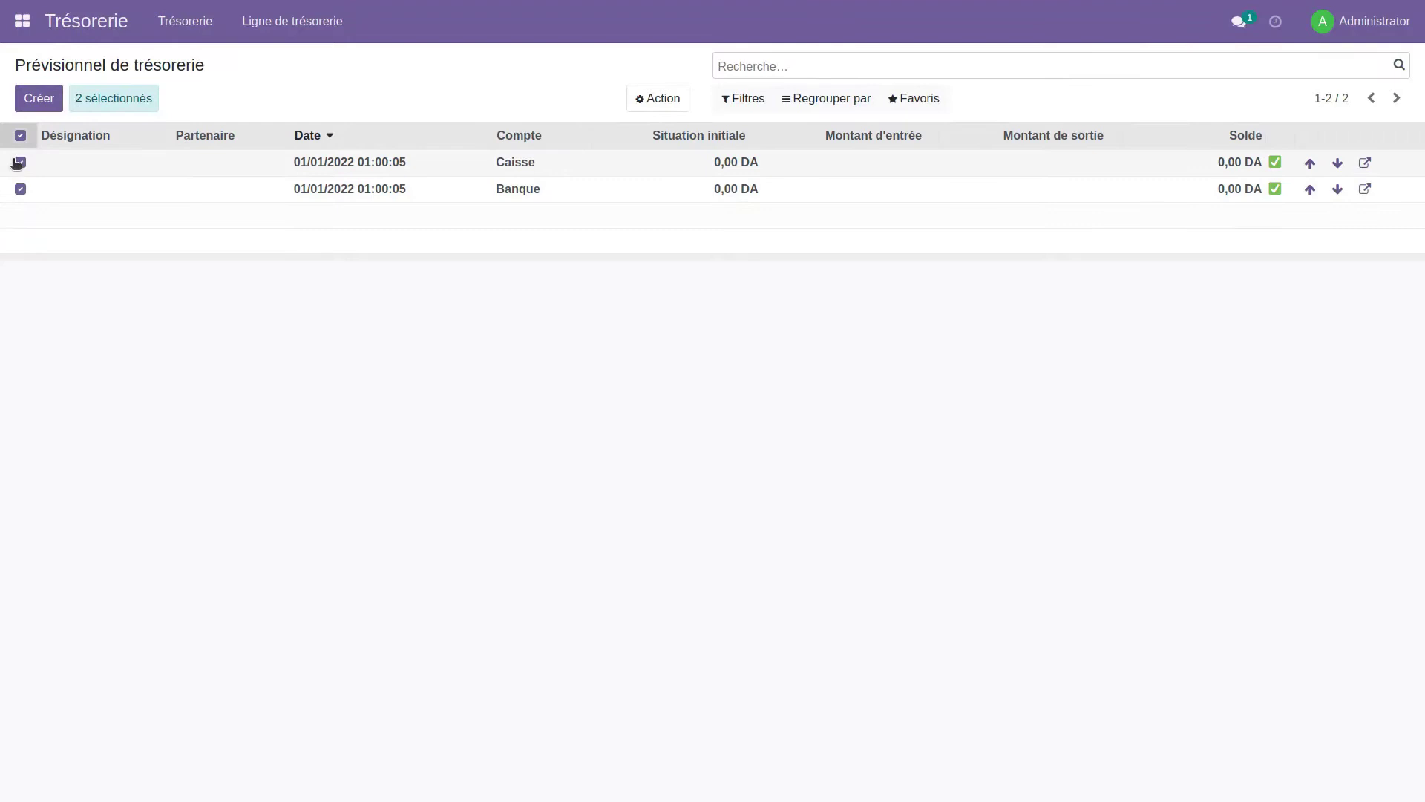
{"action": "left_click", "coordinate": [660, 99]}
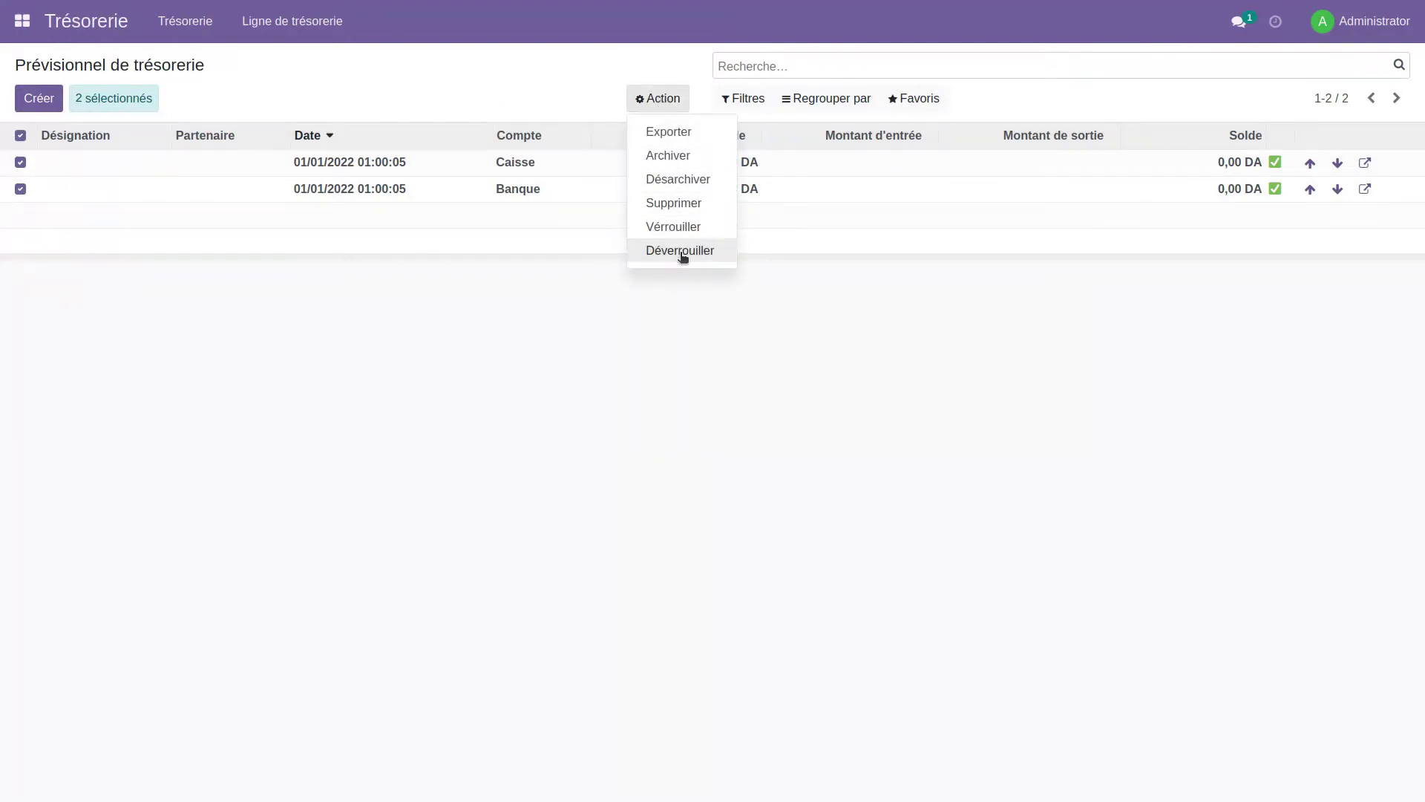
{"action": "left_click", "coordinate": [683, 253]}
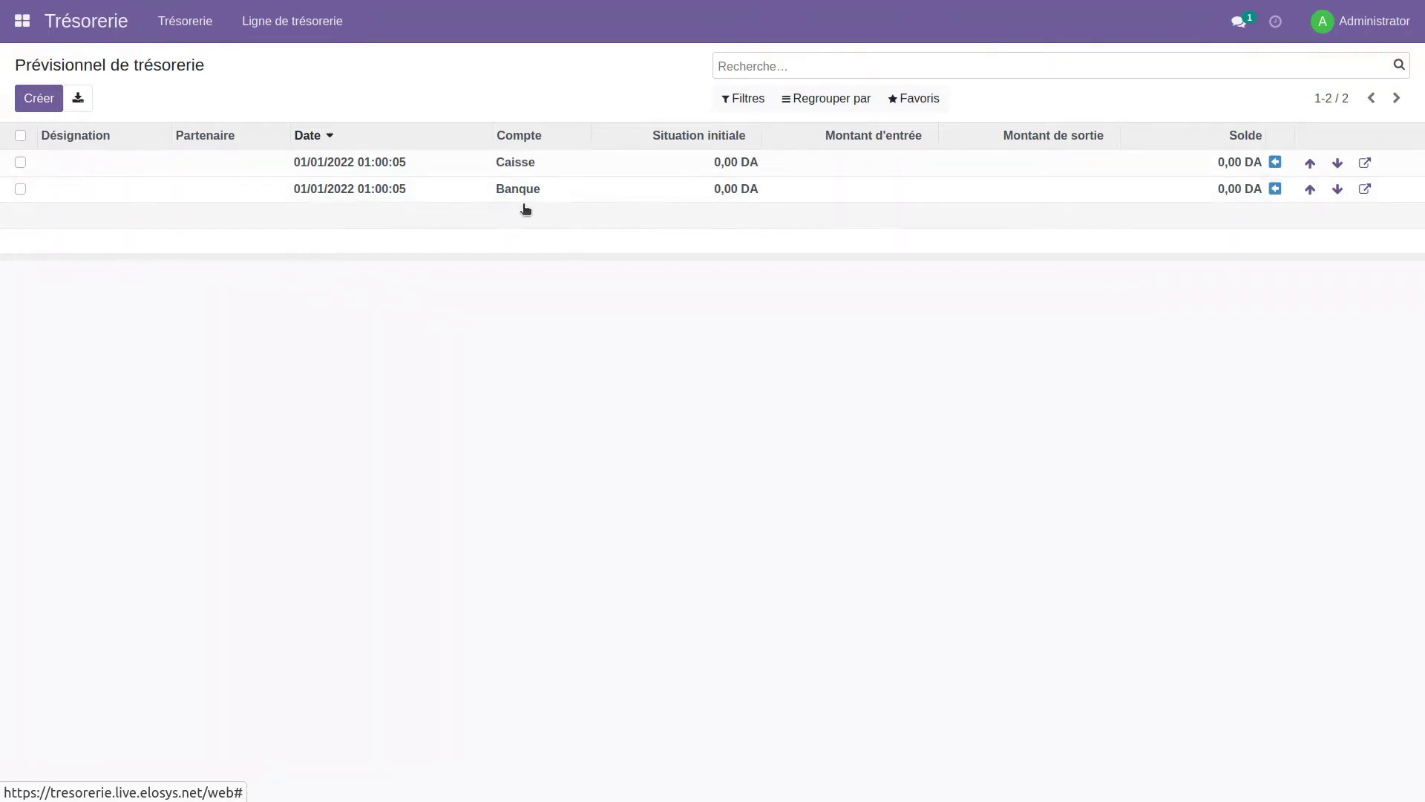
- Open the Caisse forecast line for editing and enter "Situation caisse" as its designation
{"action": "left_click", "coordinate": [353, 163]}
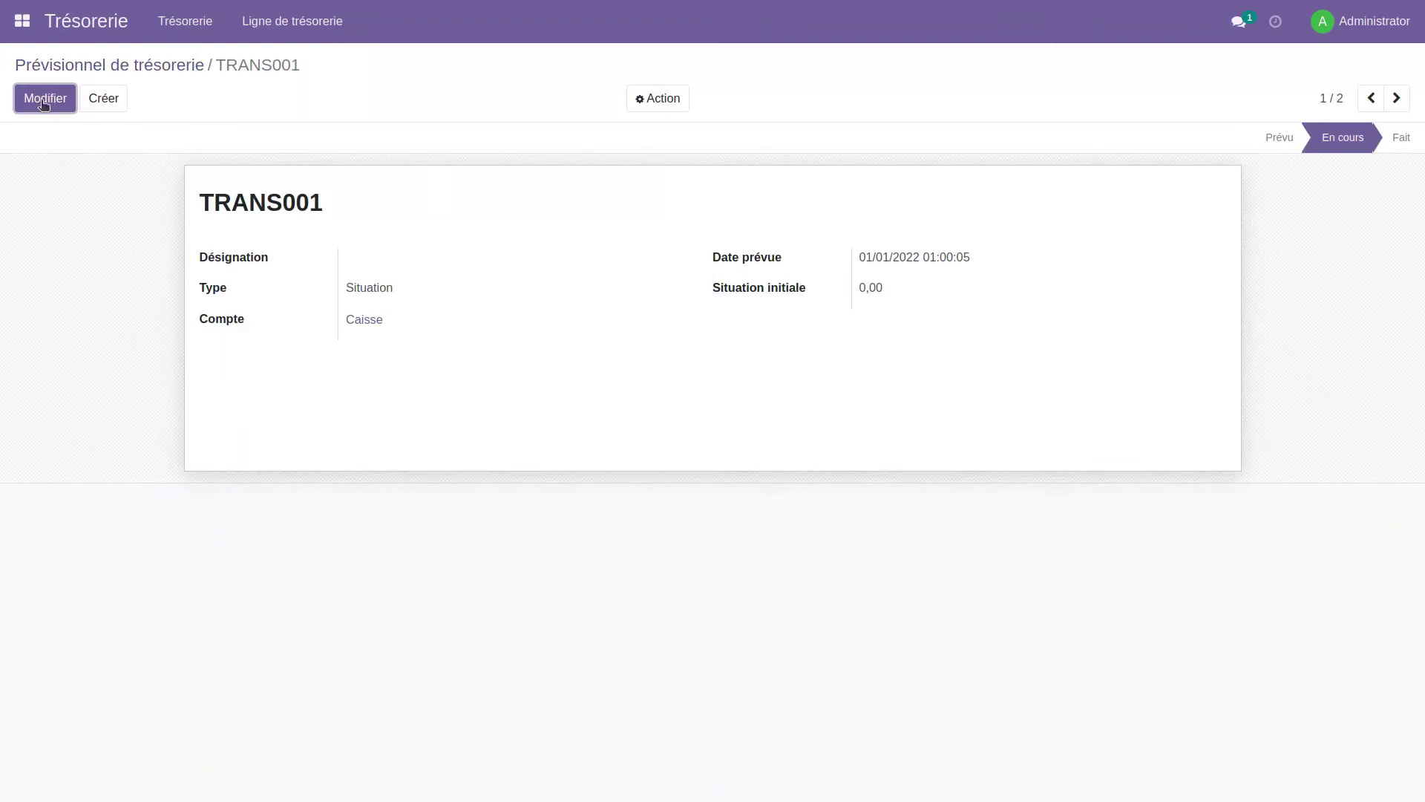
{"action": "left_click", "coordinate": [40, 99]}
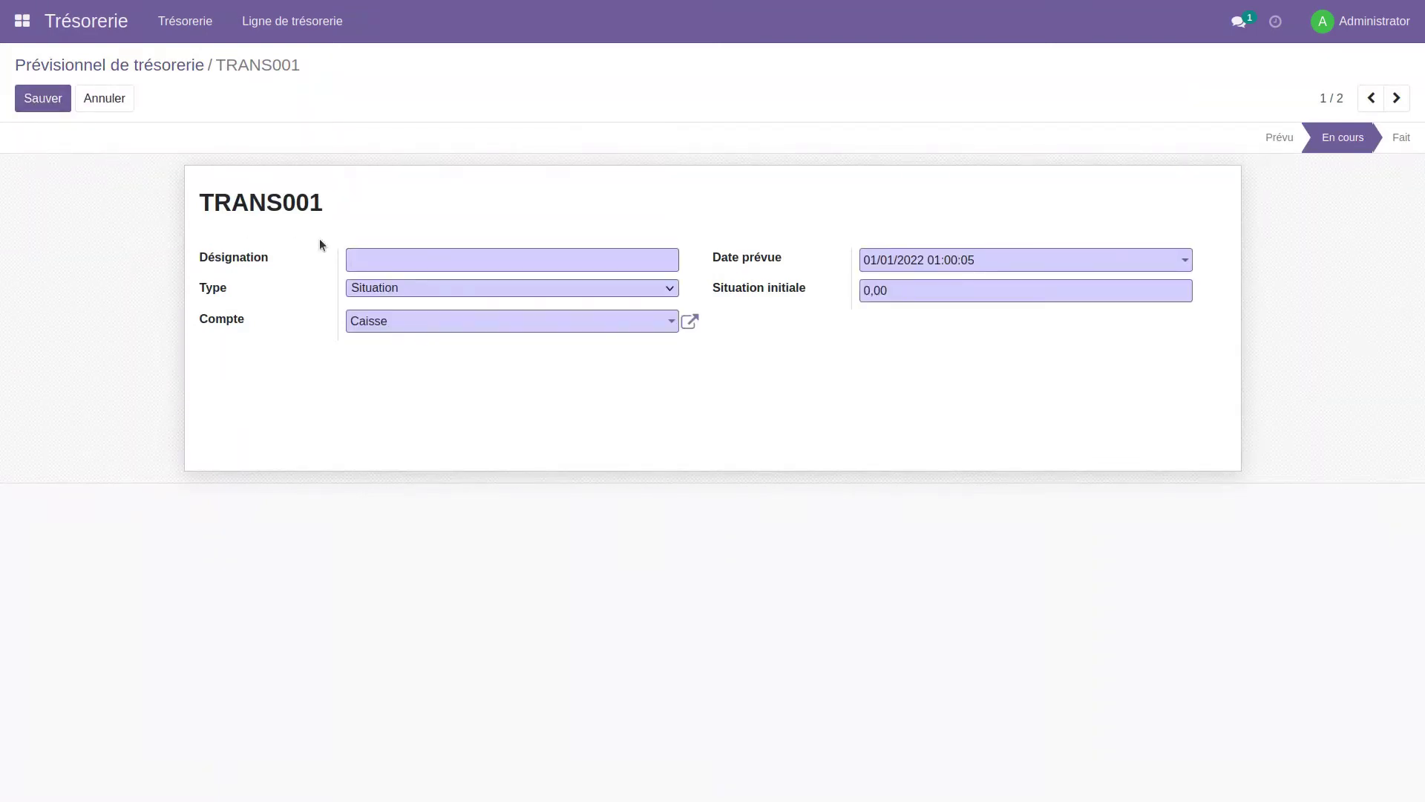
{"action": "type", "text": "Situation caisse"}
{"action": "left_click", "coordinate": [473, 286]}
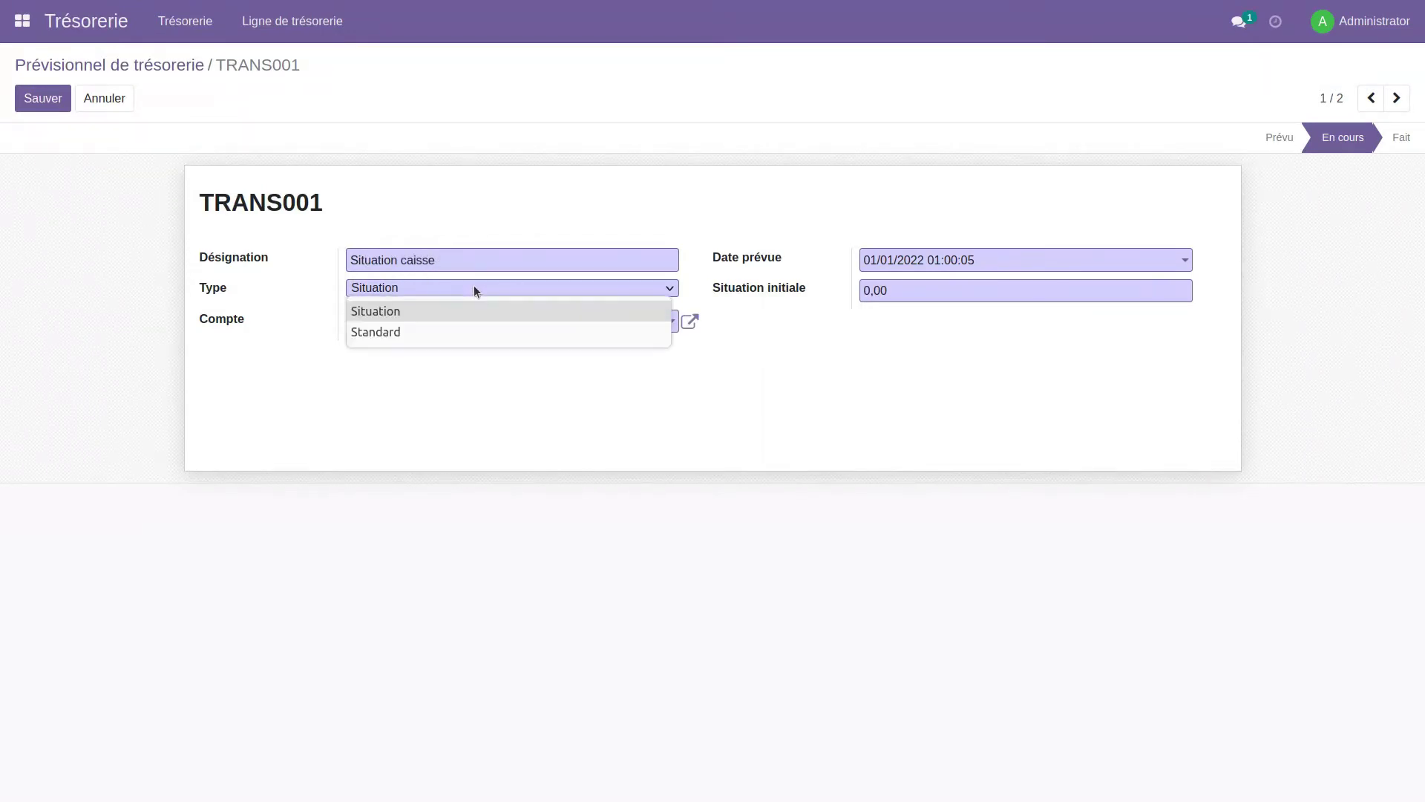
{"action": "left_click", "coordinate": [475, 288]}
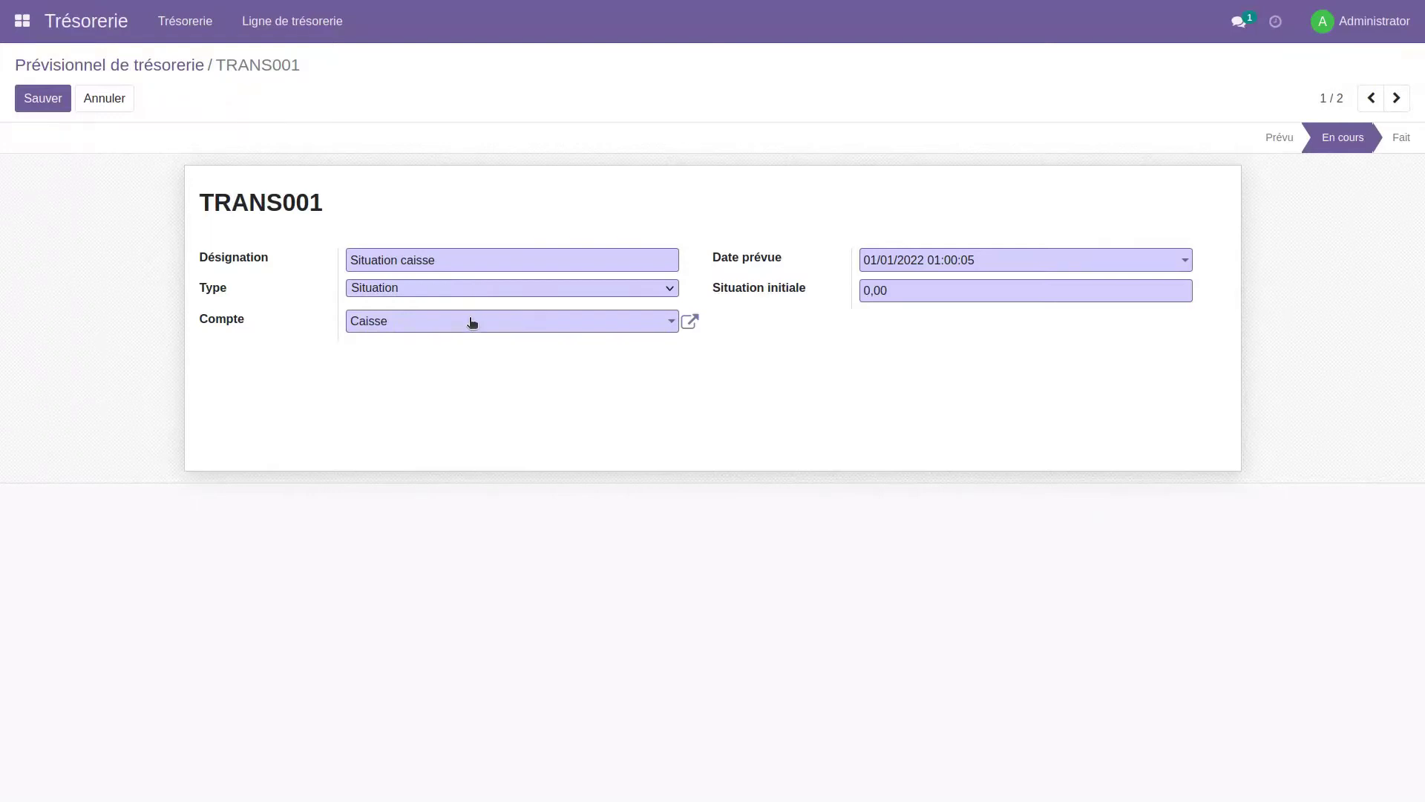
{"action": "left_click", "coordinate": [472, 320]}
{"action": "left_click", "coordinate": [472, 321]}
- Set the Caisse line's planned date to 01/09/2022
{"action": "left_click", "coordinate": [921, 260]}
{"action": "left_click", "coordinate": [982, 288]}
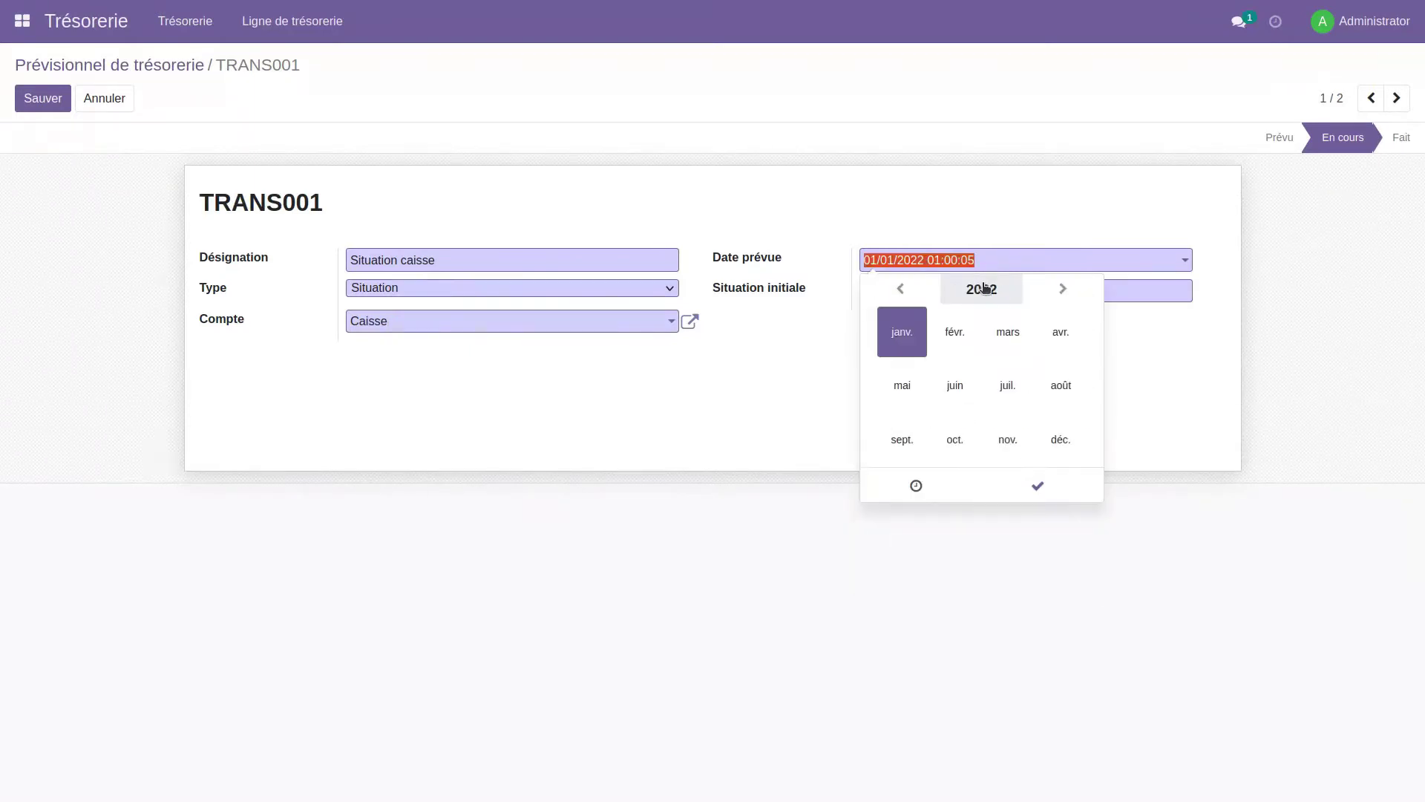
{"action": "left_click", "coordinate": [903, 435]}
{"action": "left_click", "coordinate": [998, 351]}
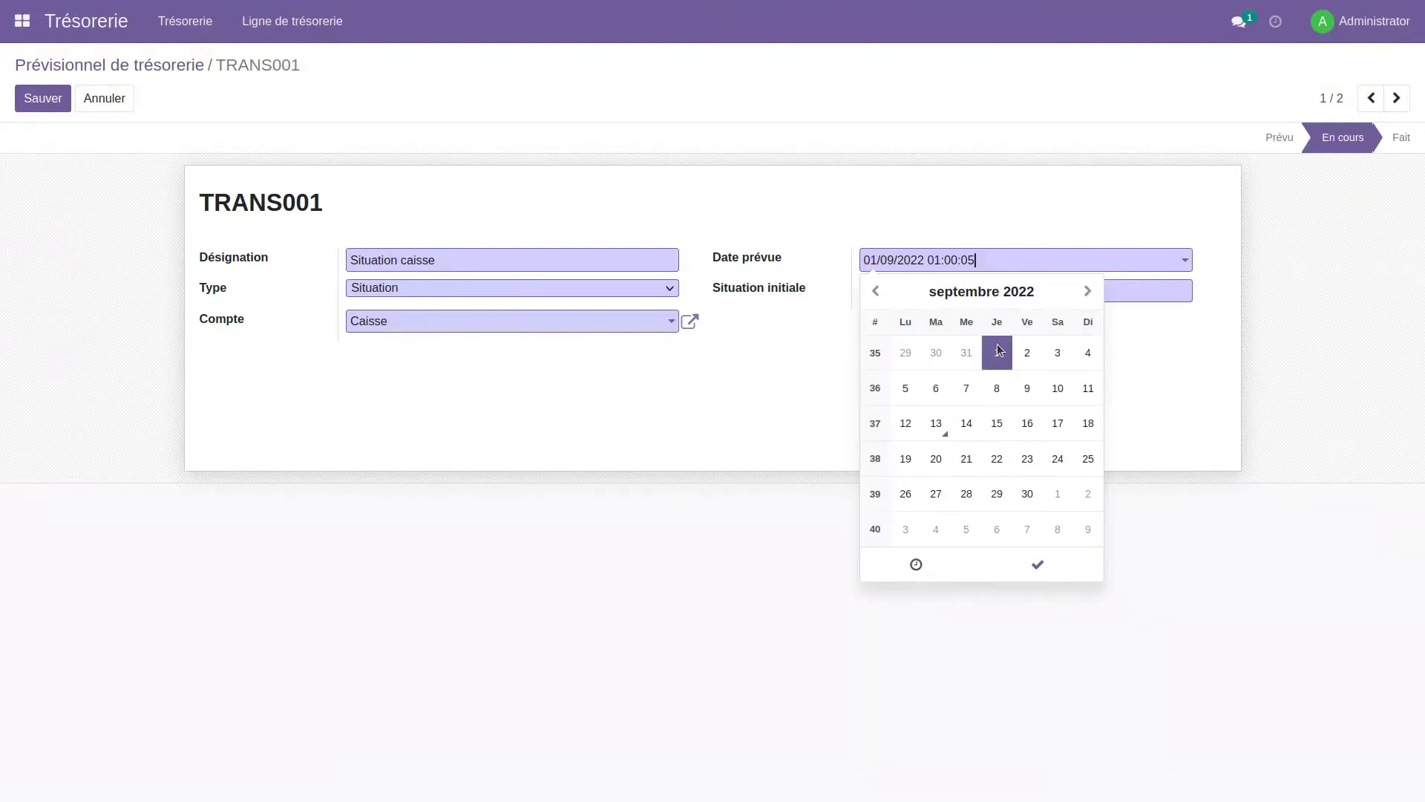
{"action": "left_click", "coordinate": [1038, 565]}
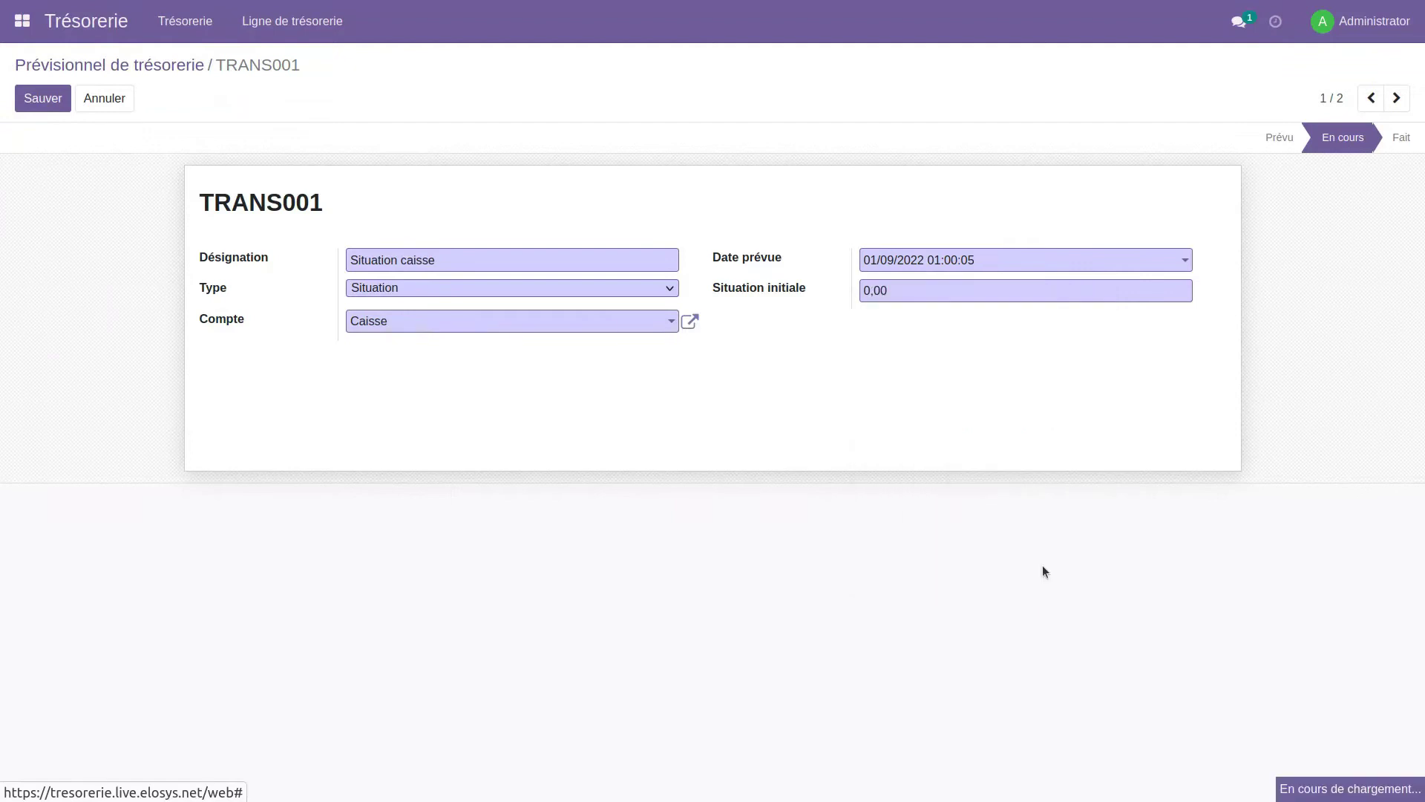
- Set the Caisse line's initial situation to 35000 and save the record
{"action": "double_click", "coordinate": [865, 290]}
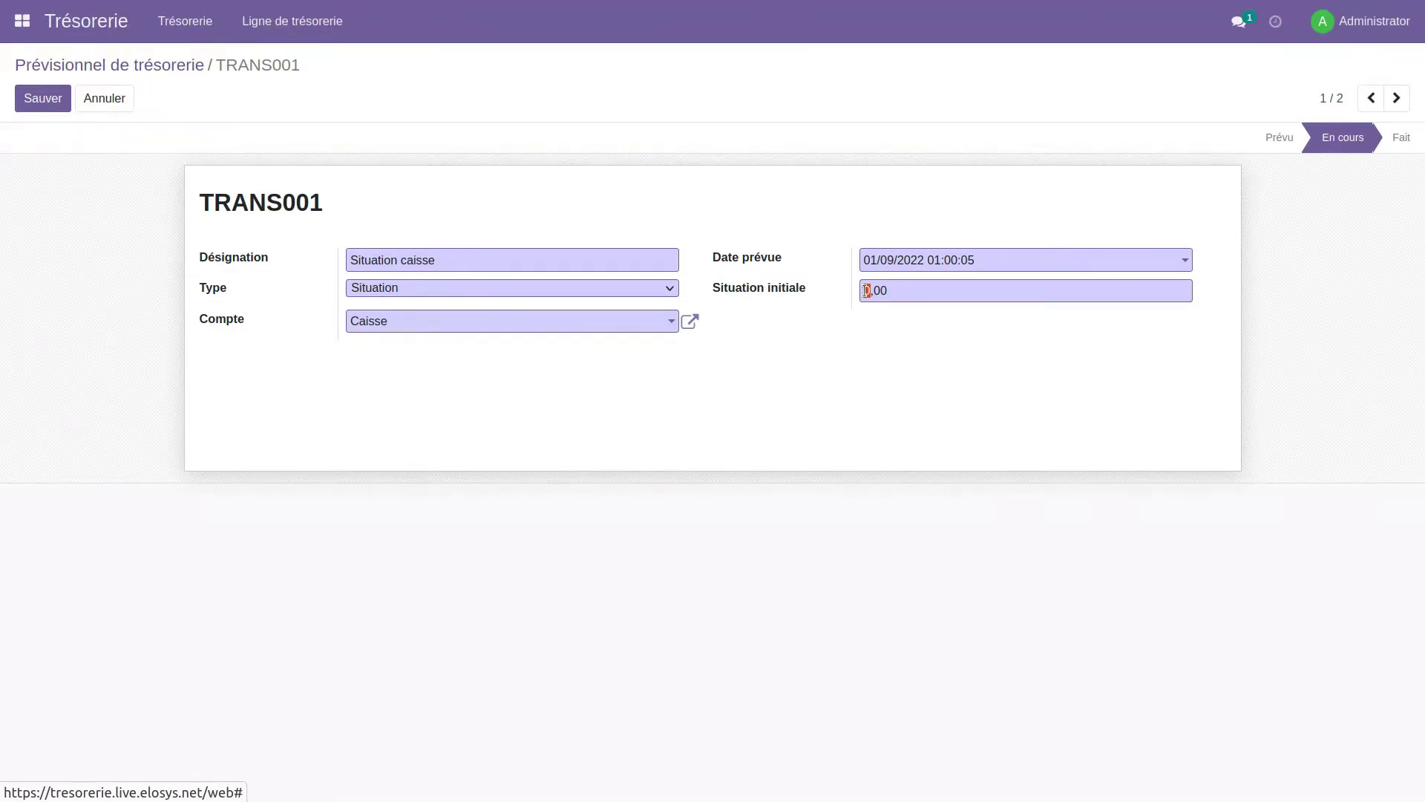
{"action": "type", "text": "35000"}
{"action": "left_click", "coordinate": [43, 100]}
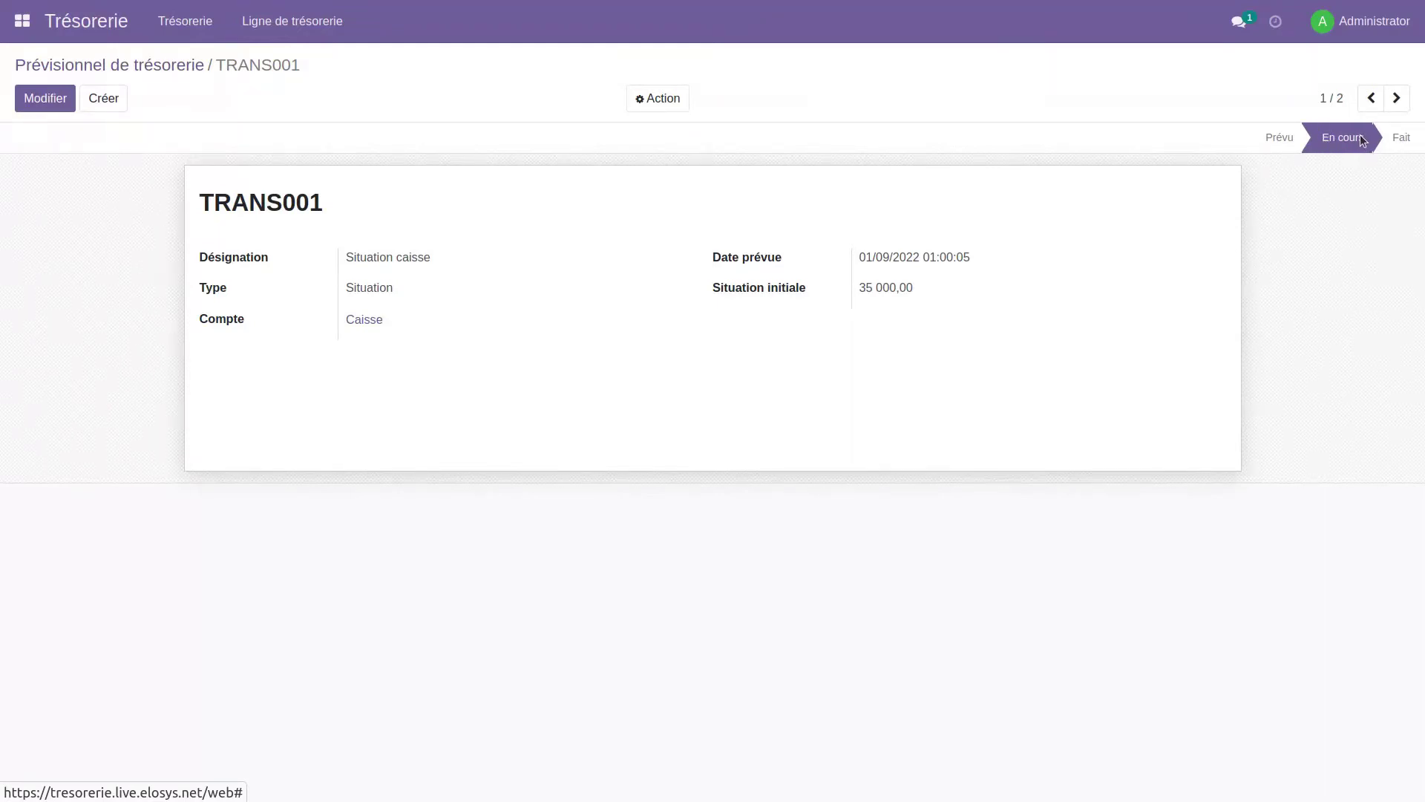
- Go to the Banque forecast record, edit it and enter "Situation banque" as its designation
{"action": "left_click", "coordinate": [1398, 99]}
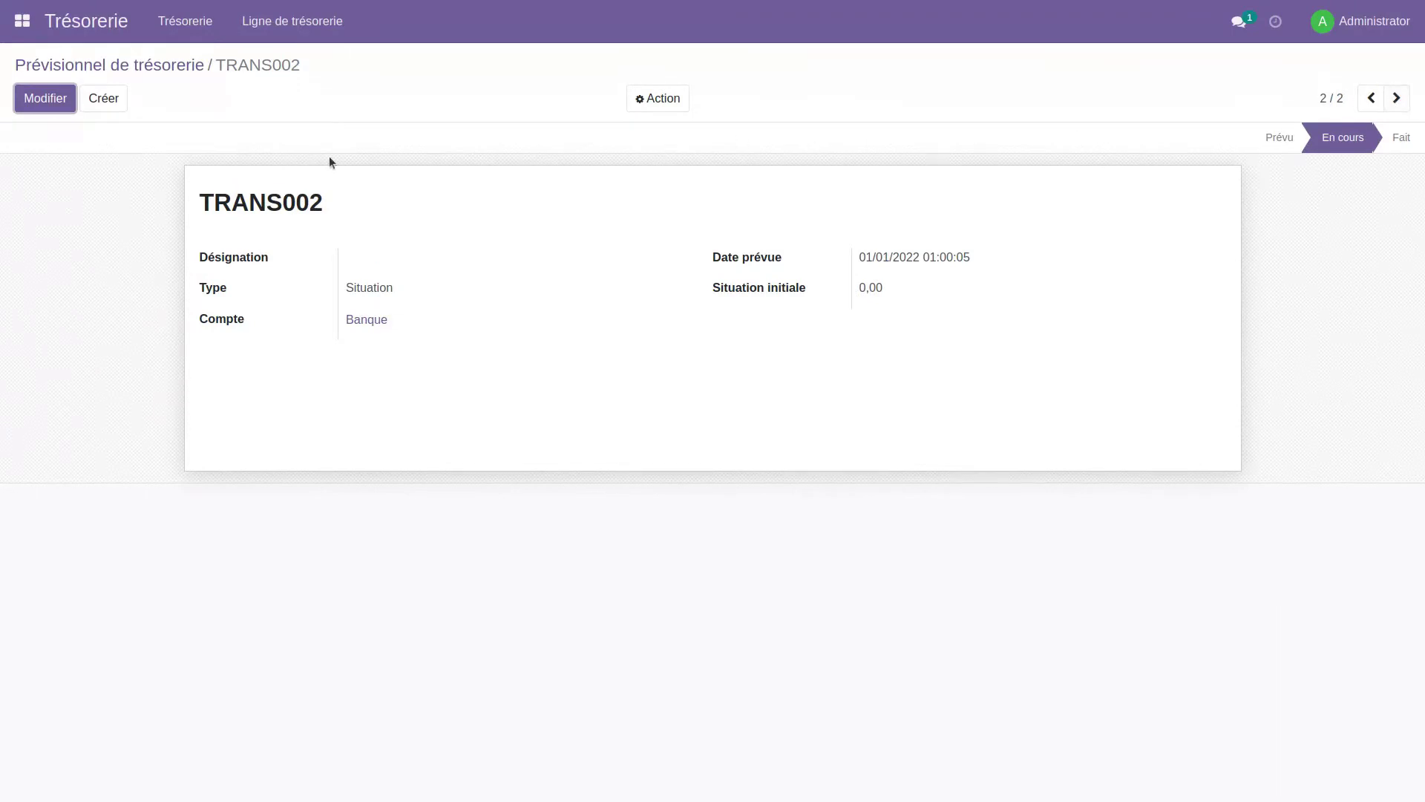
{"action": "key", "text": "alt+a"}
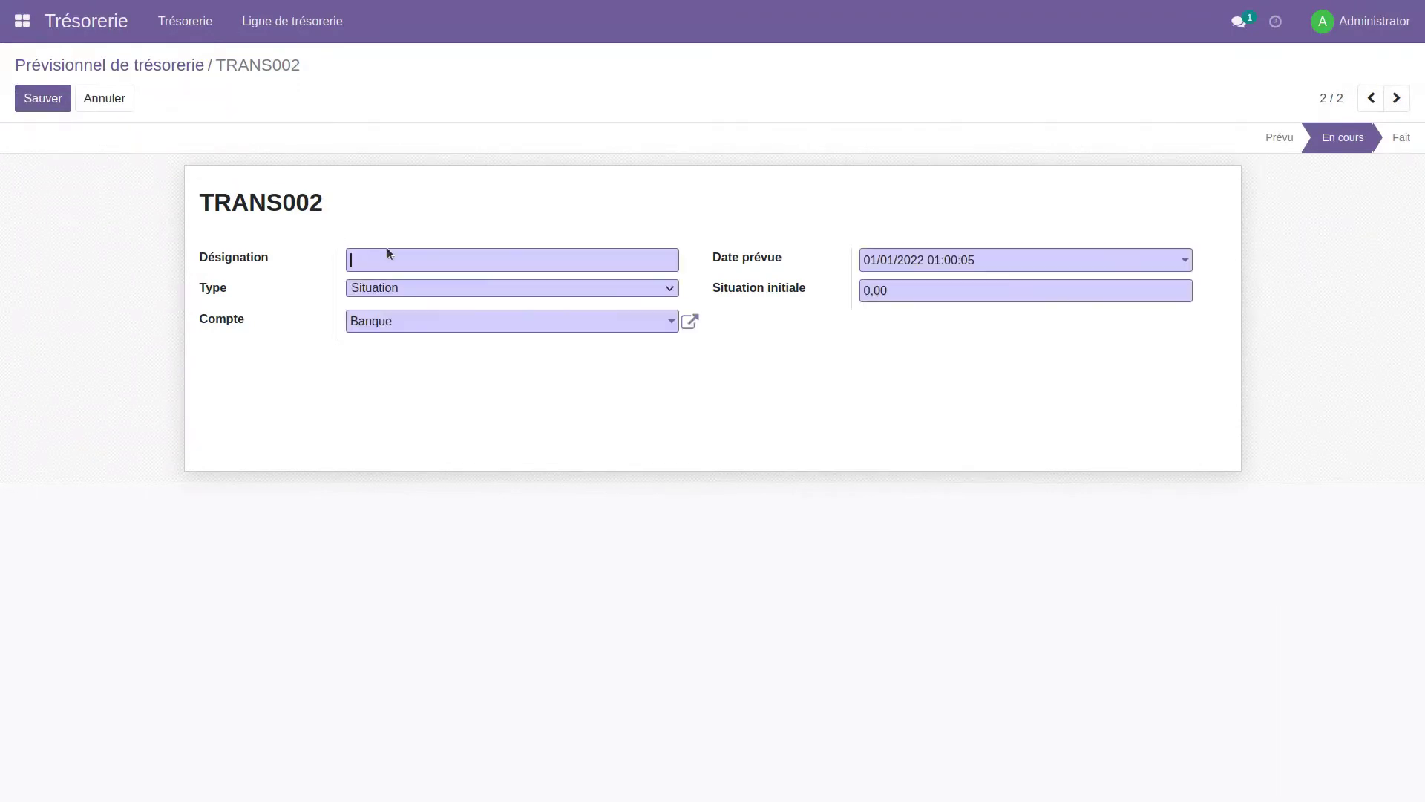
{"action": "type", "text": "Situation banque"}
- Set the Banque line's planned date to 01/09/2022
{"action": "left_click", "coordinate": [935, 256]}
{"action": "left_click", "coordinate": [965, 292]}
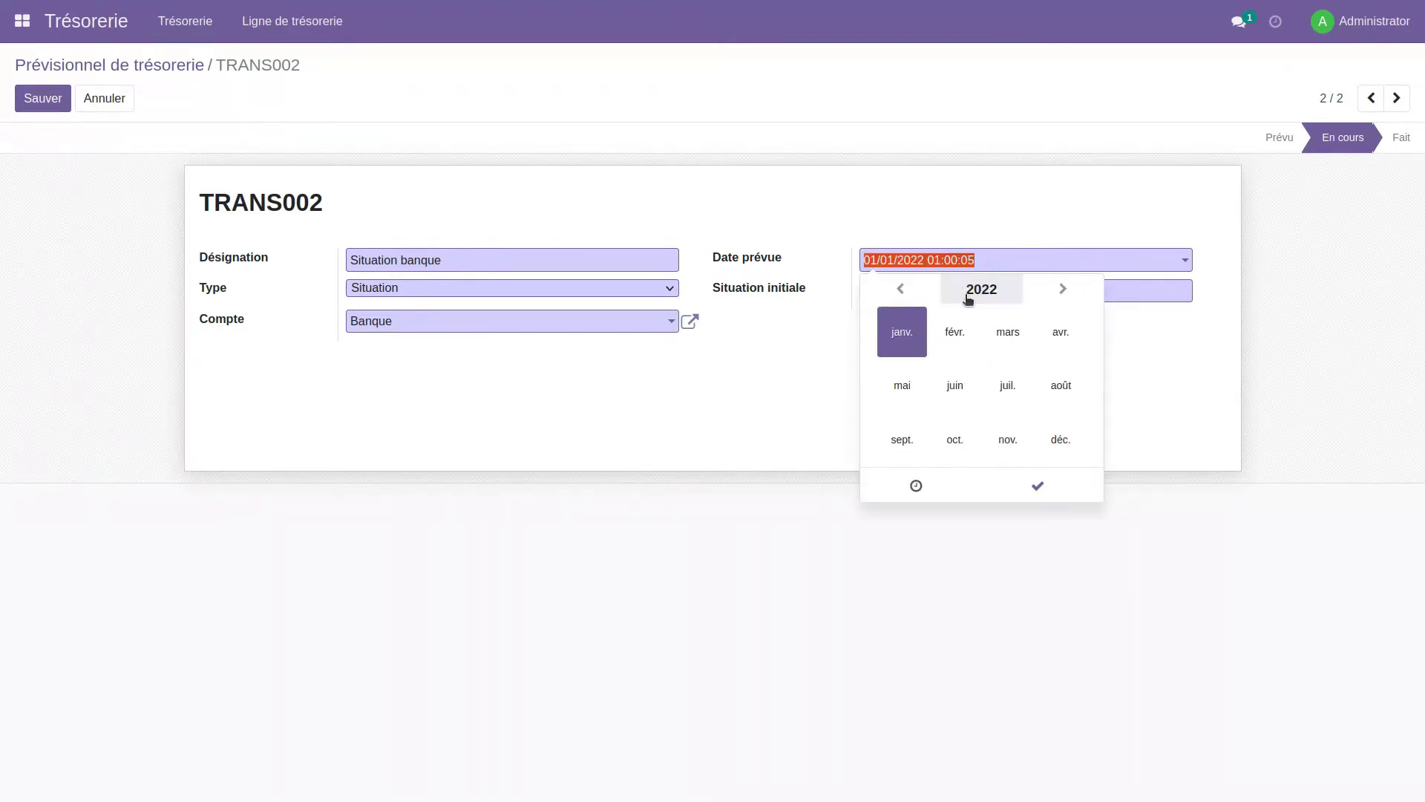
{"action": "left_click", "coordinate": [899, 433]}
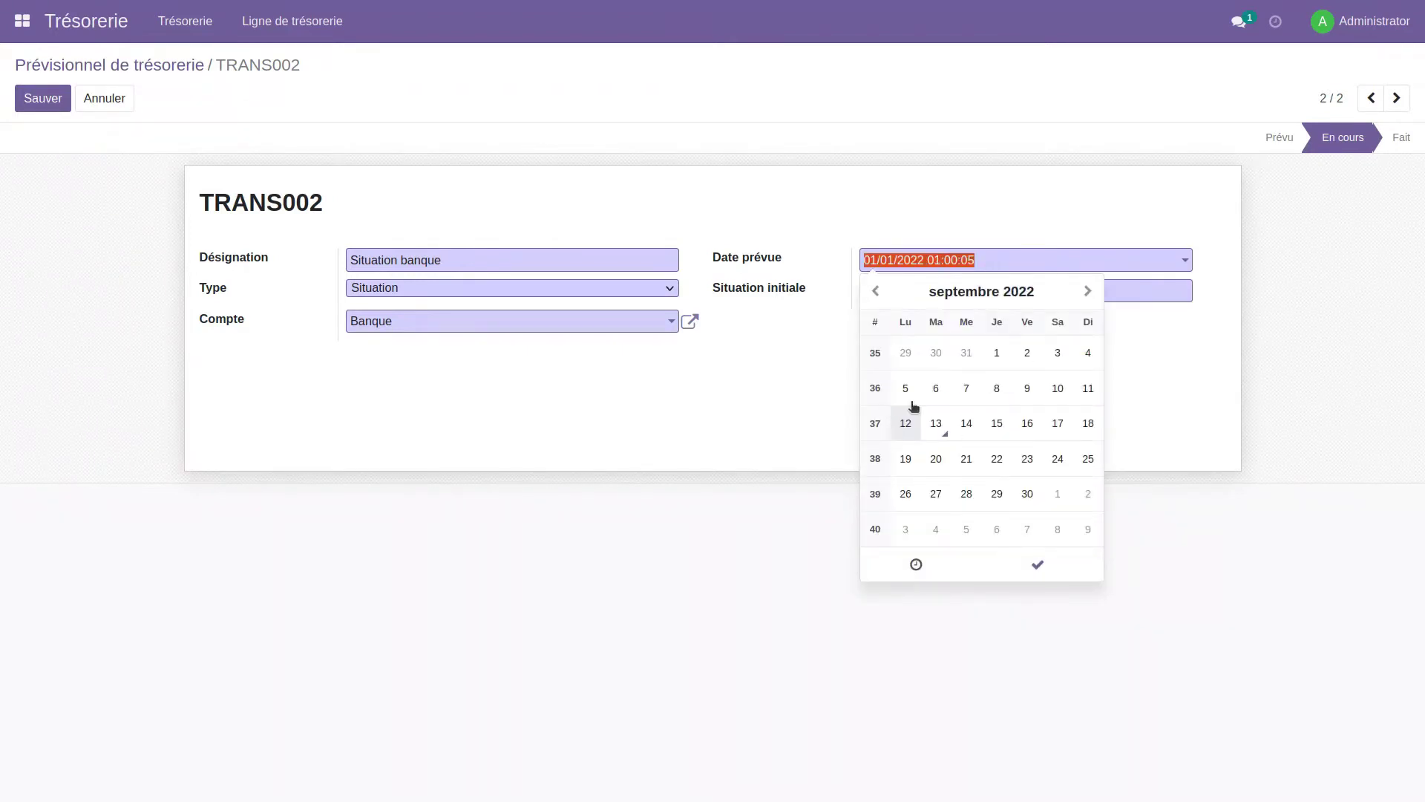
{"action": "left_click", "coordinate": [991, 356]}
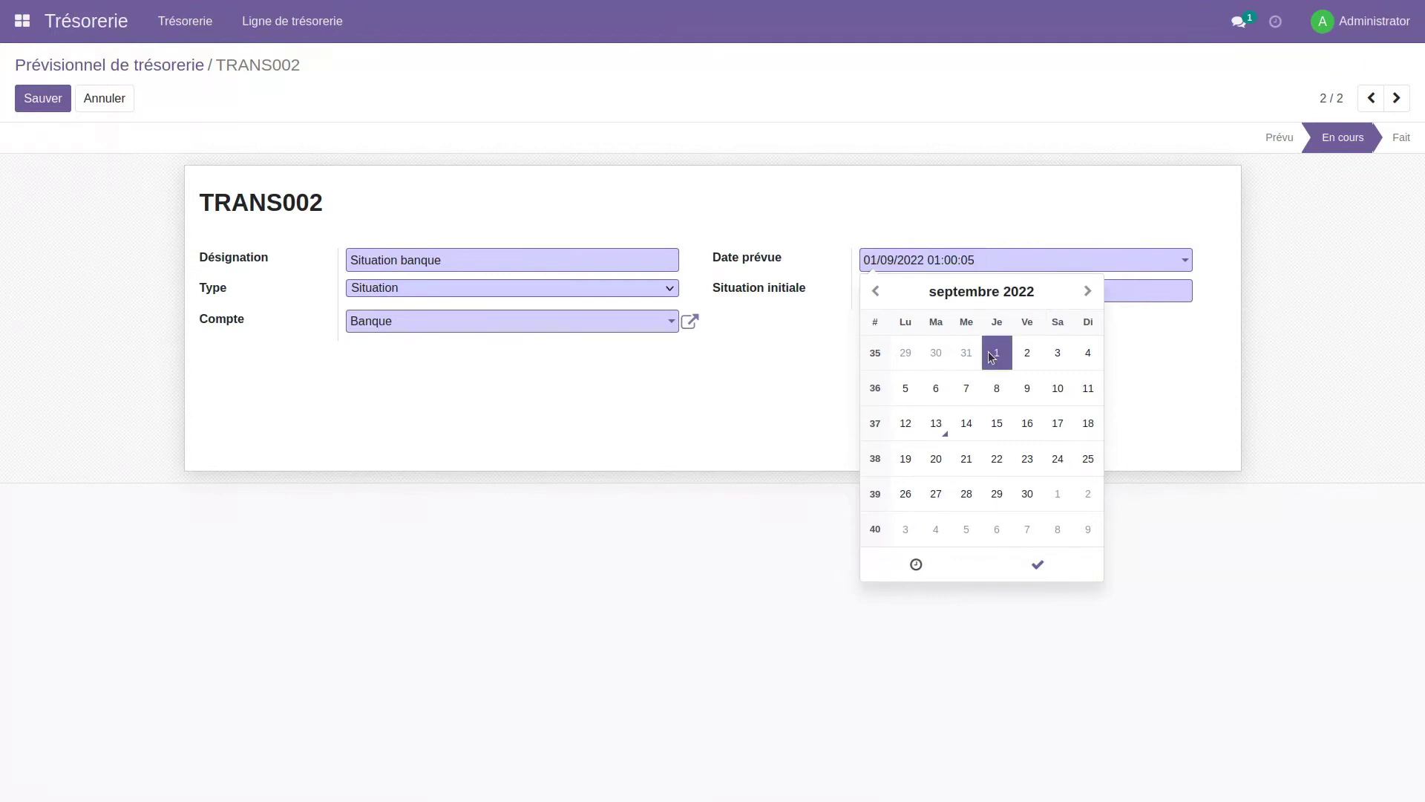
{"action": "left_click", "coordinate": [1037, 564]}
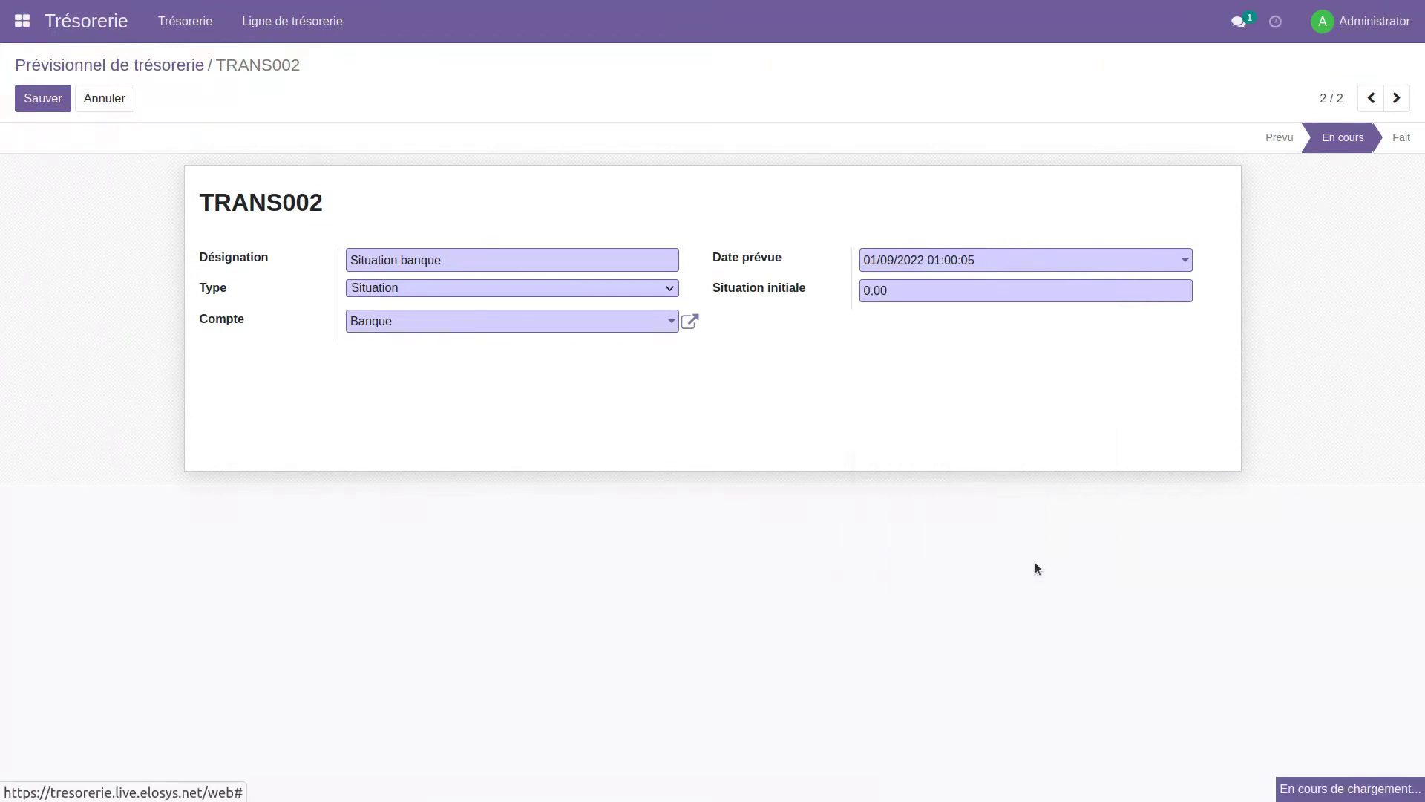
- Set the Banque line's initial situation to 250000 and save the record
{"action": "left_click", "coordinate": [866, 290]}
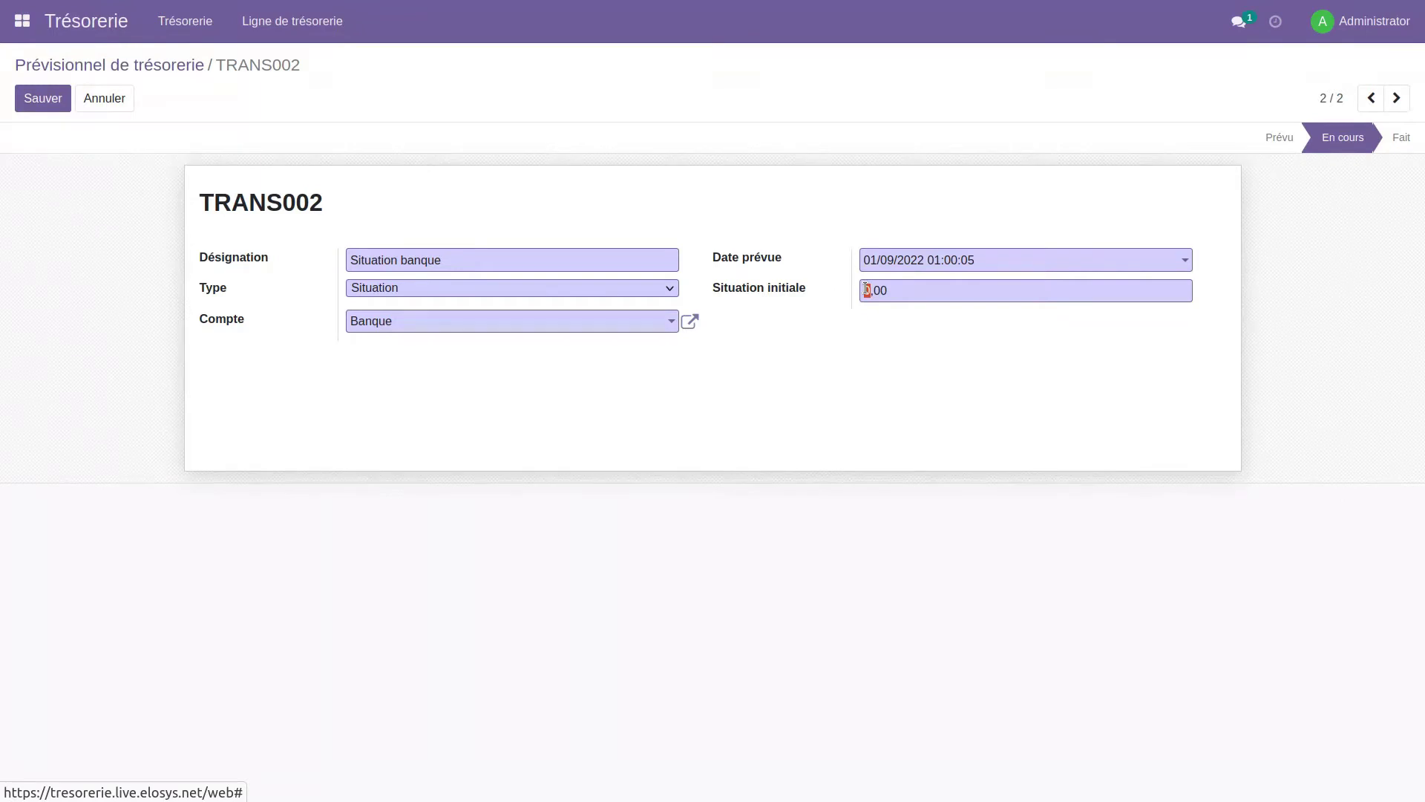
{"action": "type", "text": "250000"}
{"action": "left_click", "coordinate": [36, 106]}
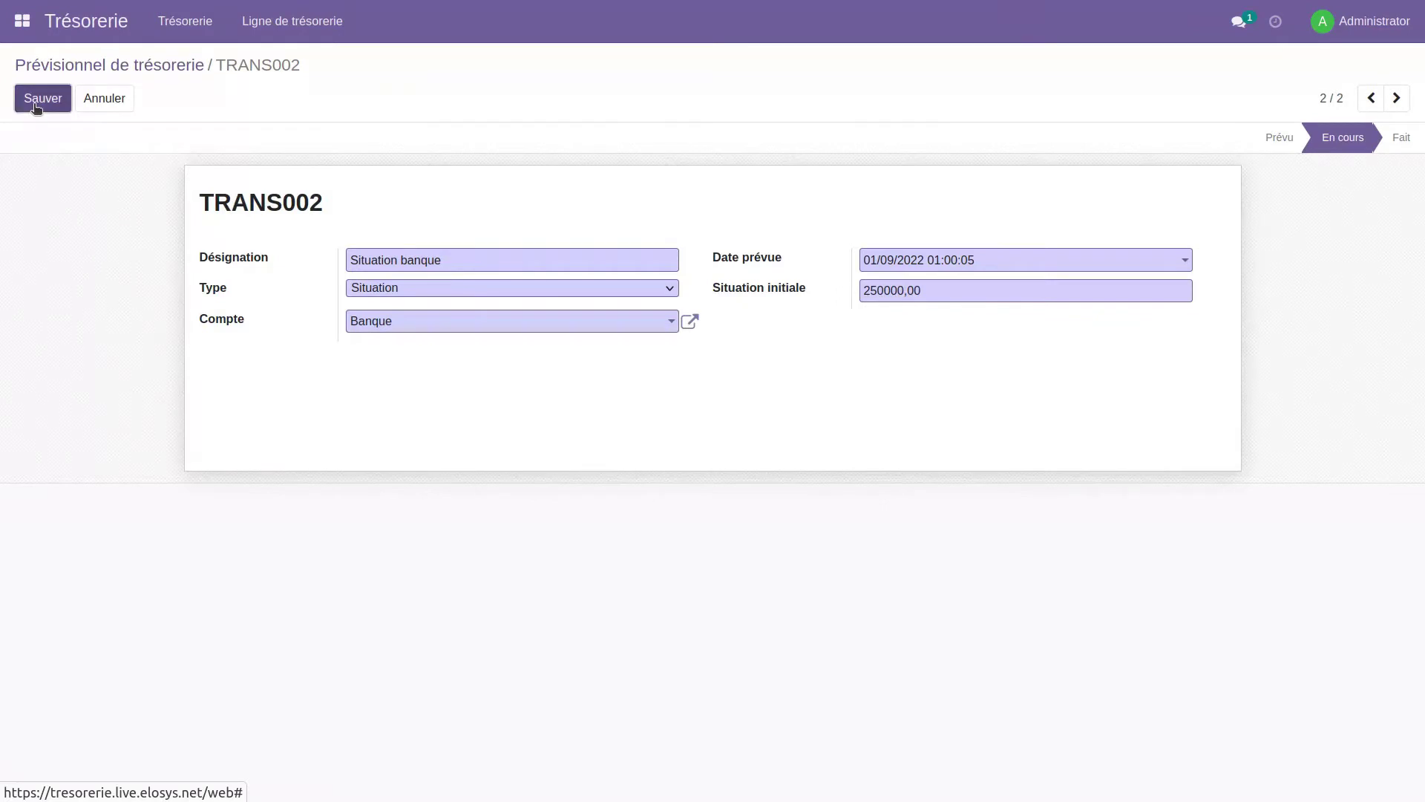
- Return to the forecast list, select the Situation caisse and Situation banque lines, and start locking them together
{"action": "left_click", "coordinate": [131, 65]}
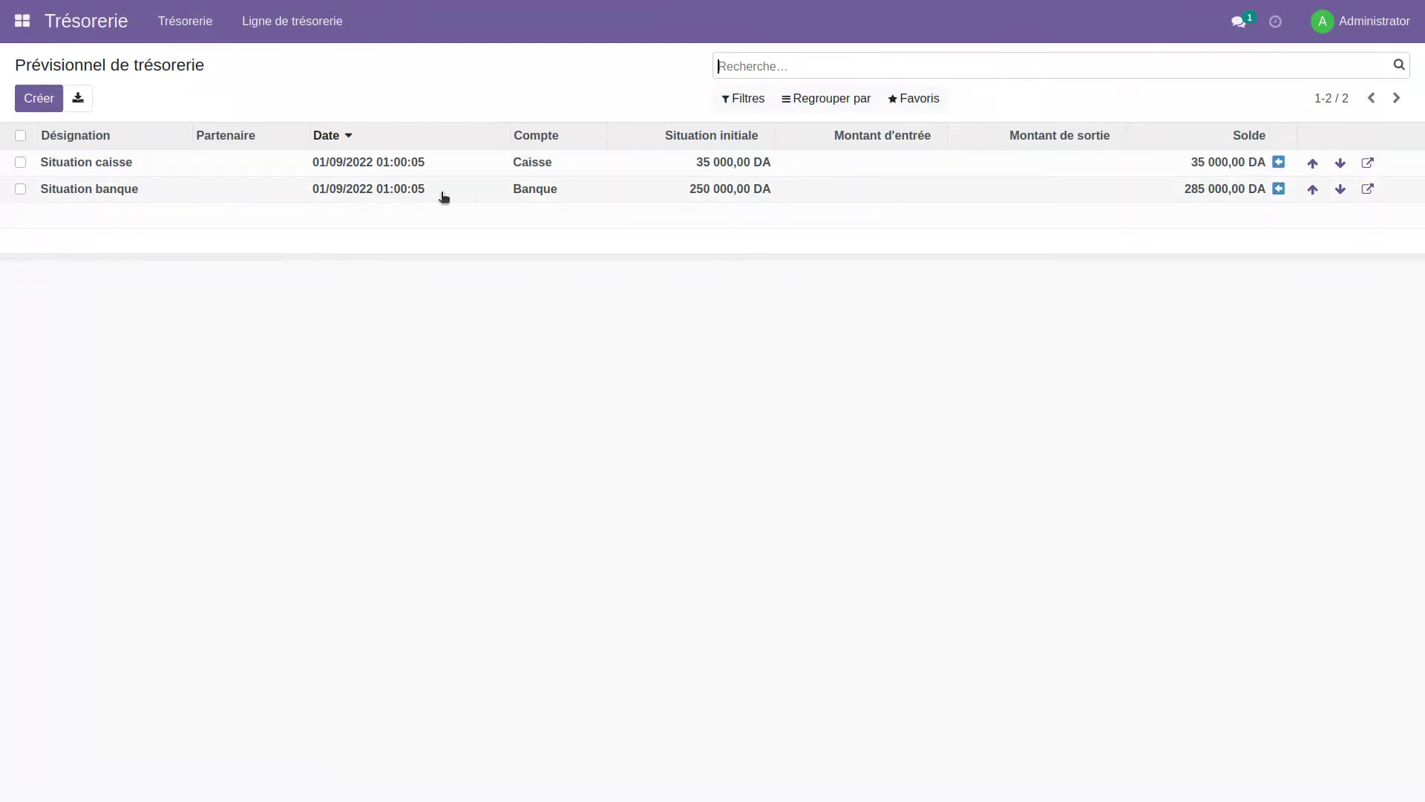
{"action": "left_click", "coordinate": [20, 162]}
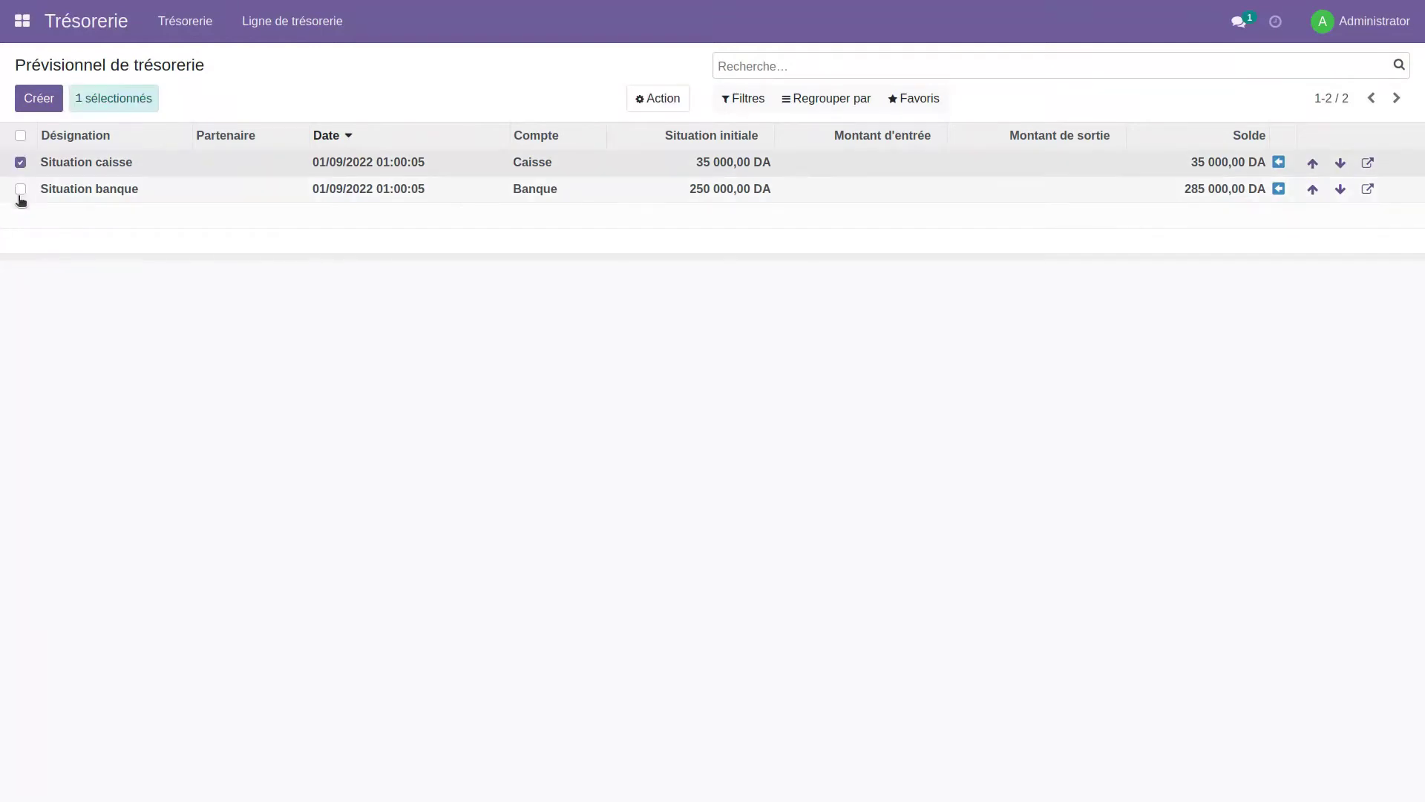
{"action": "left_click", "coordinate": [20, 190]}
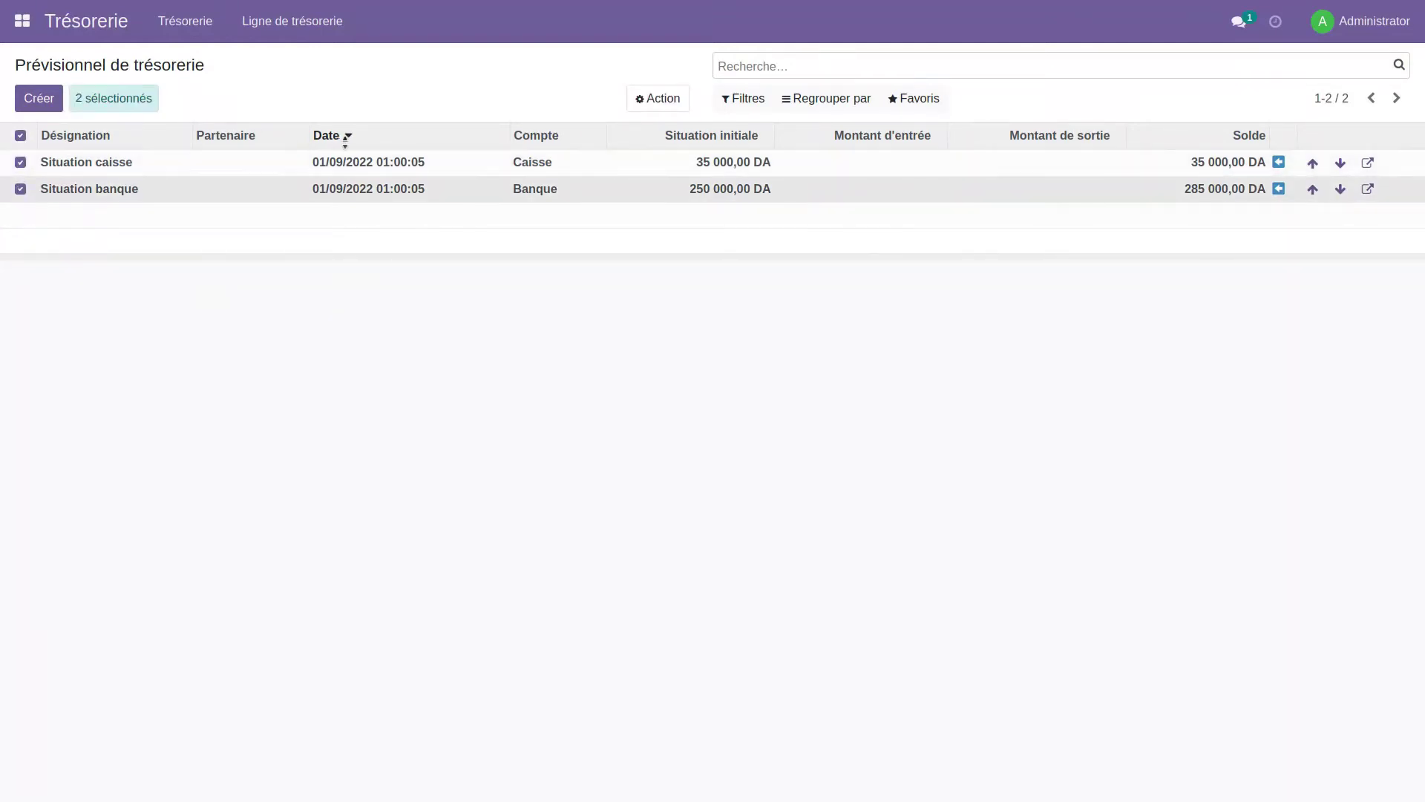
{"action": "left_click", "coordinate": [665, 100]}
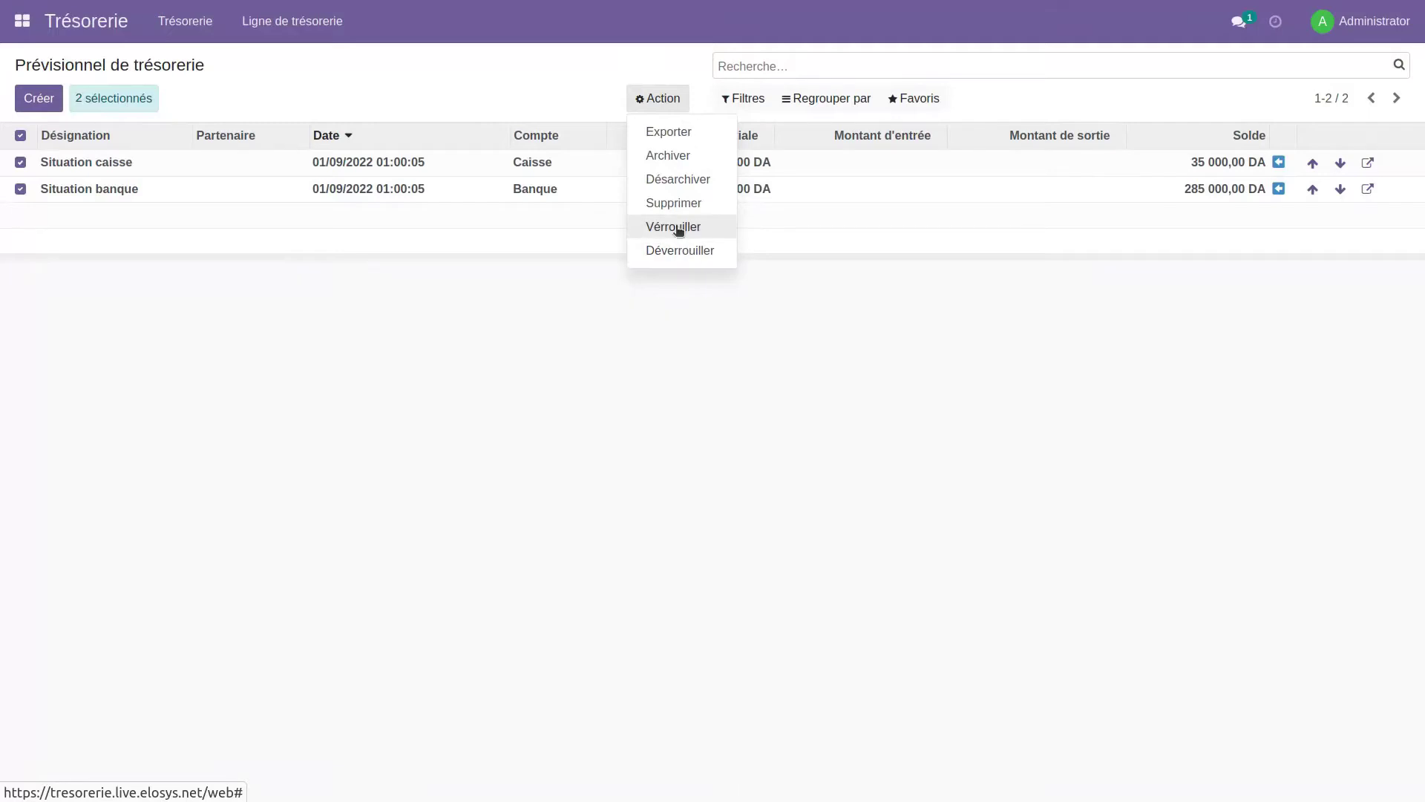
{"action": "left_click", "coordinate": [678, 227]}
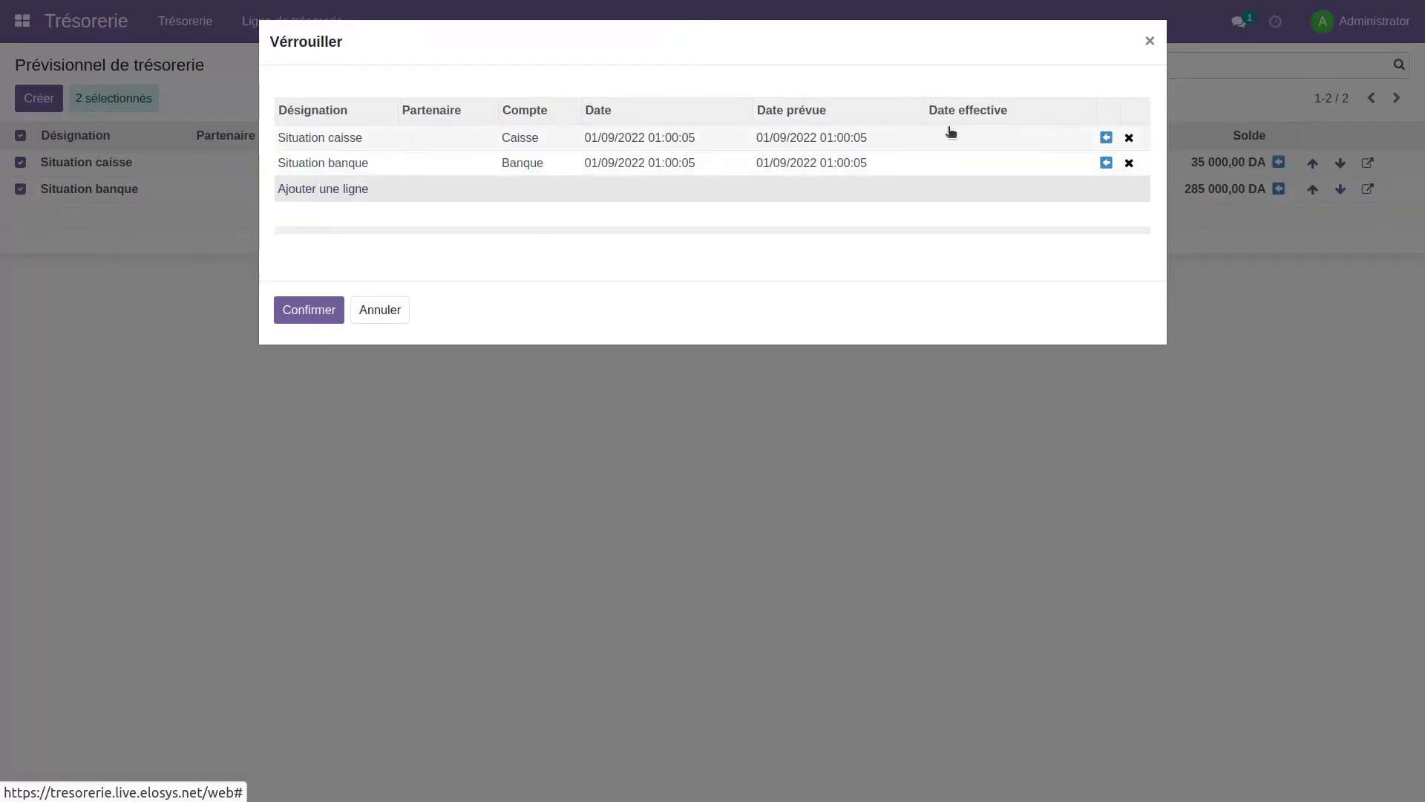
- Set the effective date of the Situation caisse line to 01/09/2022
{"action": "left_click", "coordinate": [974, 135]}
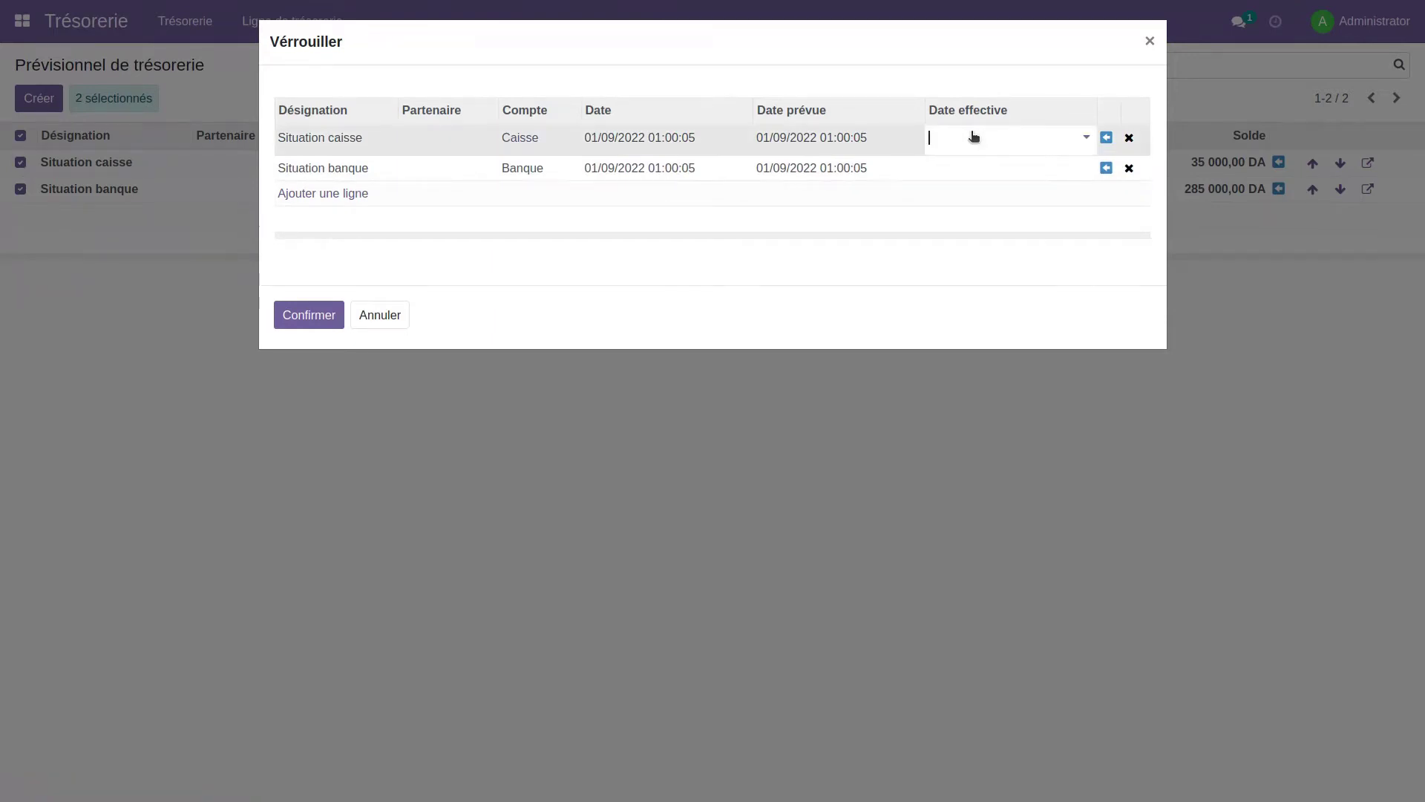
{"action": "left_click", "coordinate": [1067, 139]}
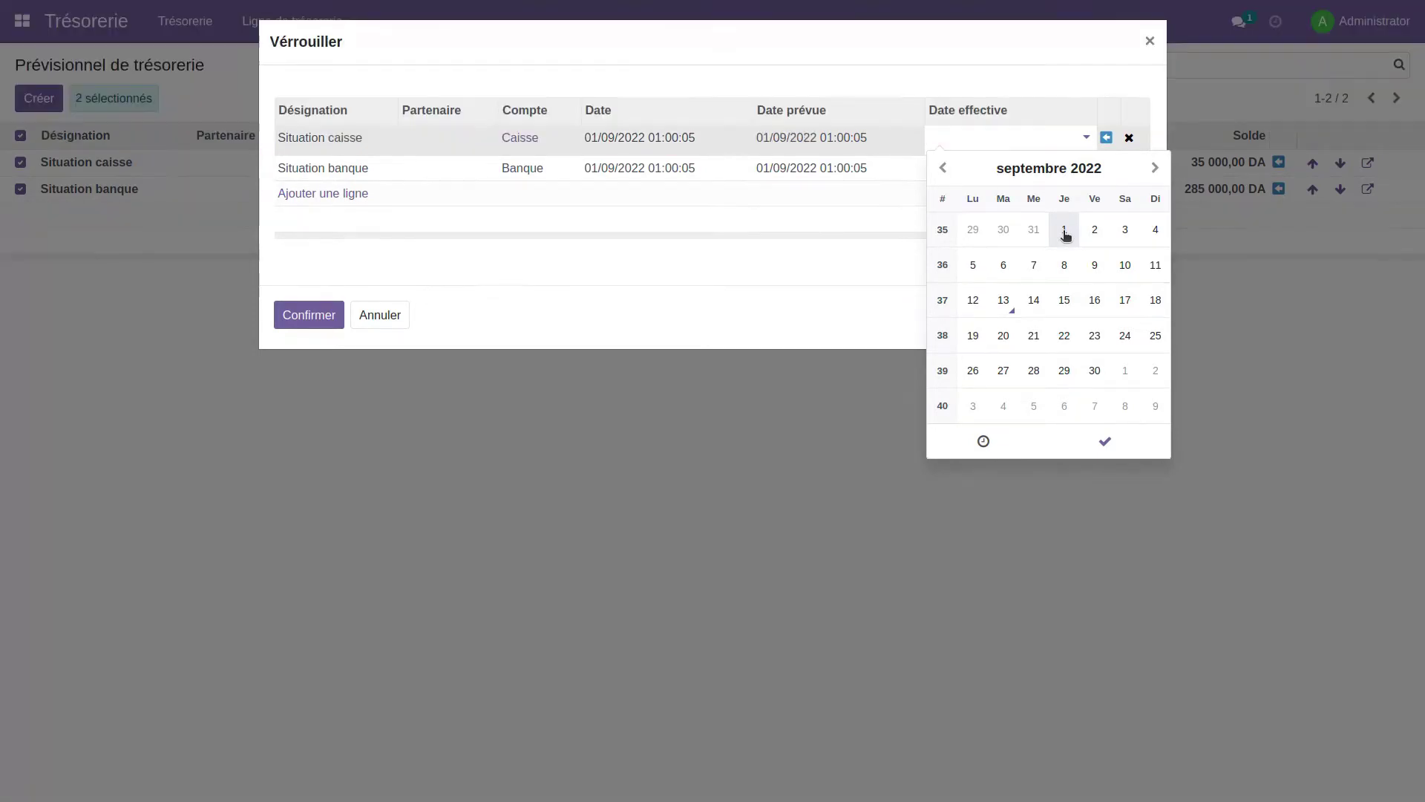
{"action": "left_click", "coordinate": [1066, 232]}
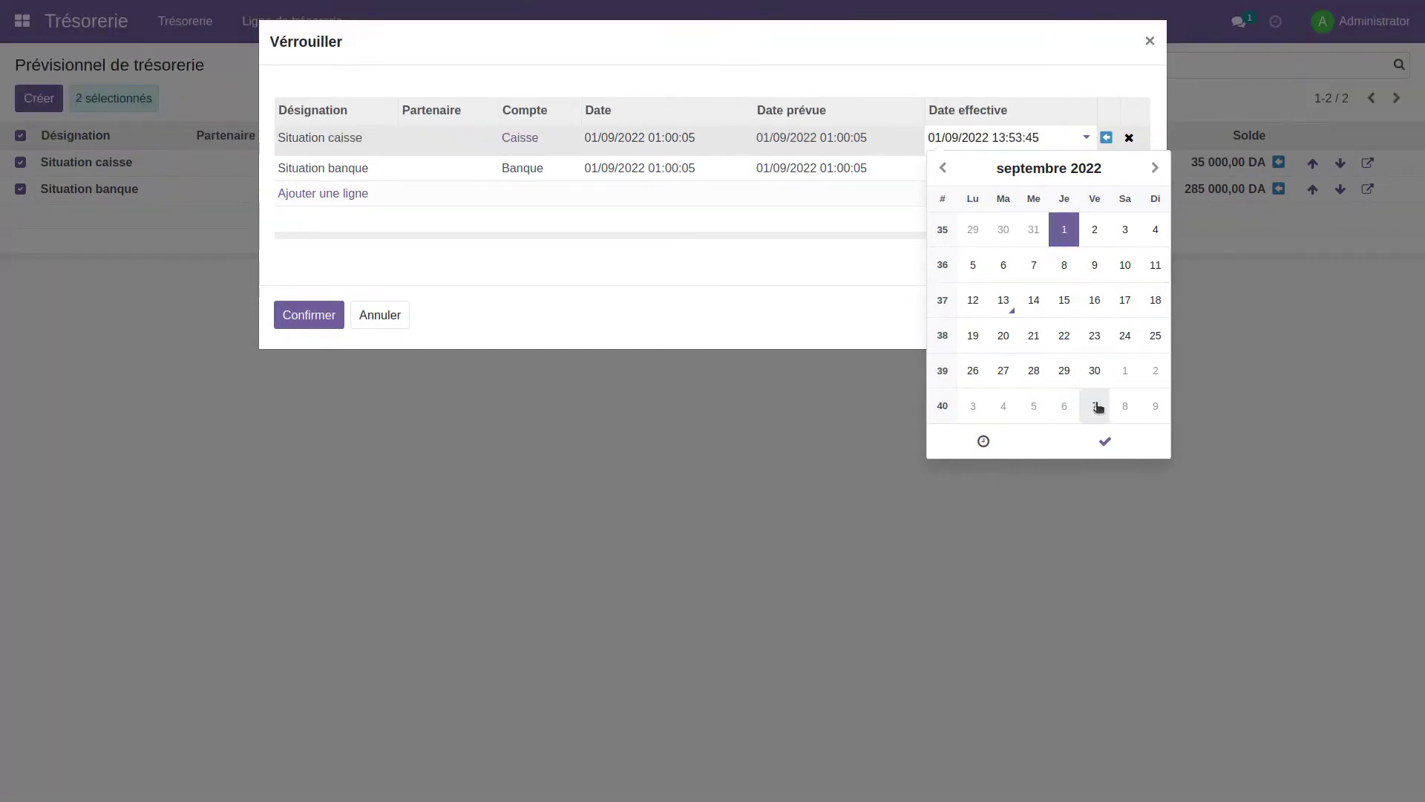
{"action": "left_click", "coordinate": [1106, 439]}
- Set the effective date of the Situation banque line to 01/09/2022 and confirm locking both lines
{"action": "left_click", "coordinate": [1064, 168]}
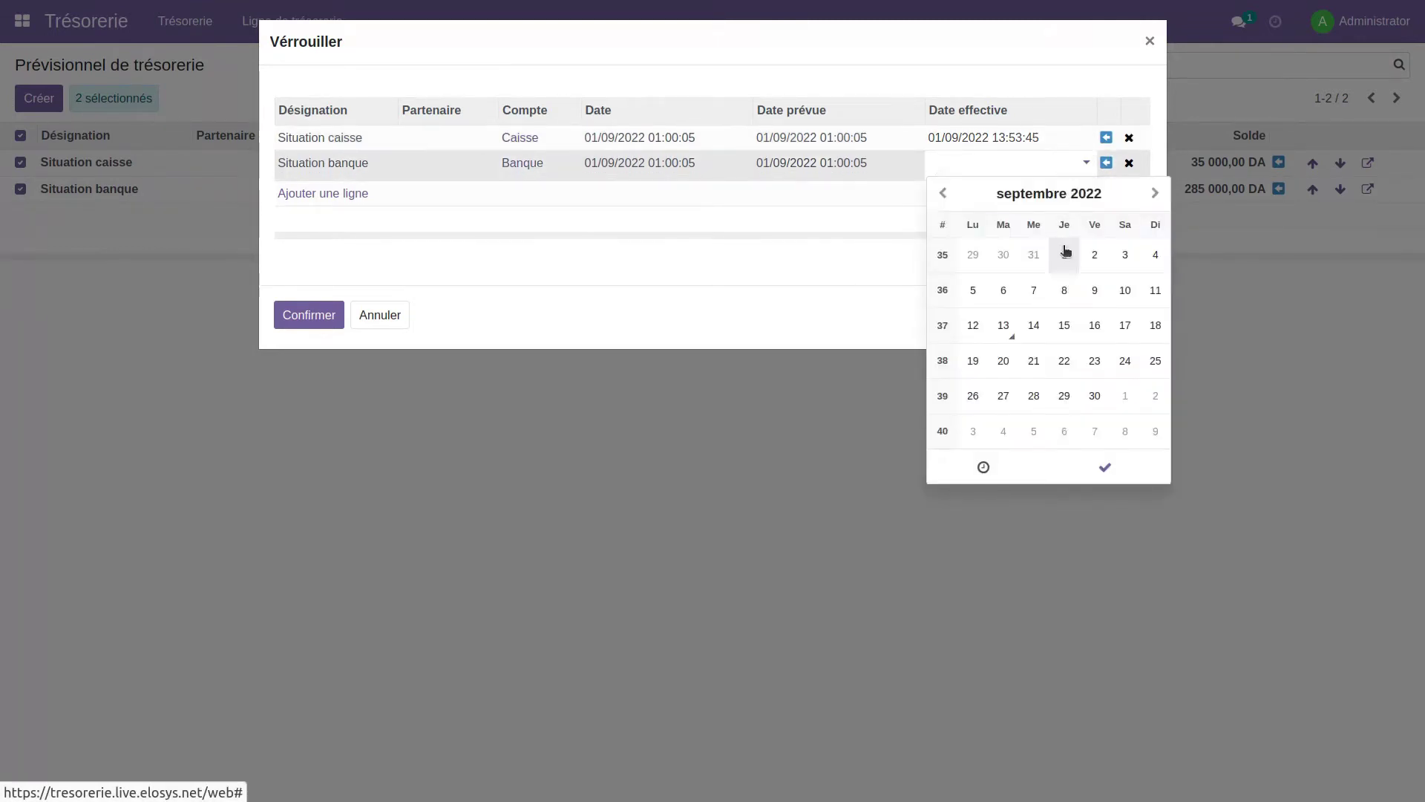
{"action": "left_click", "coordinate": [1063, 252]}
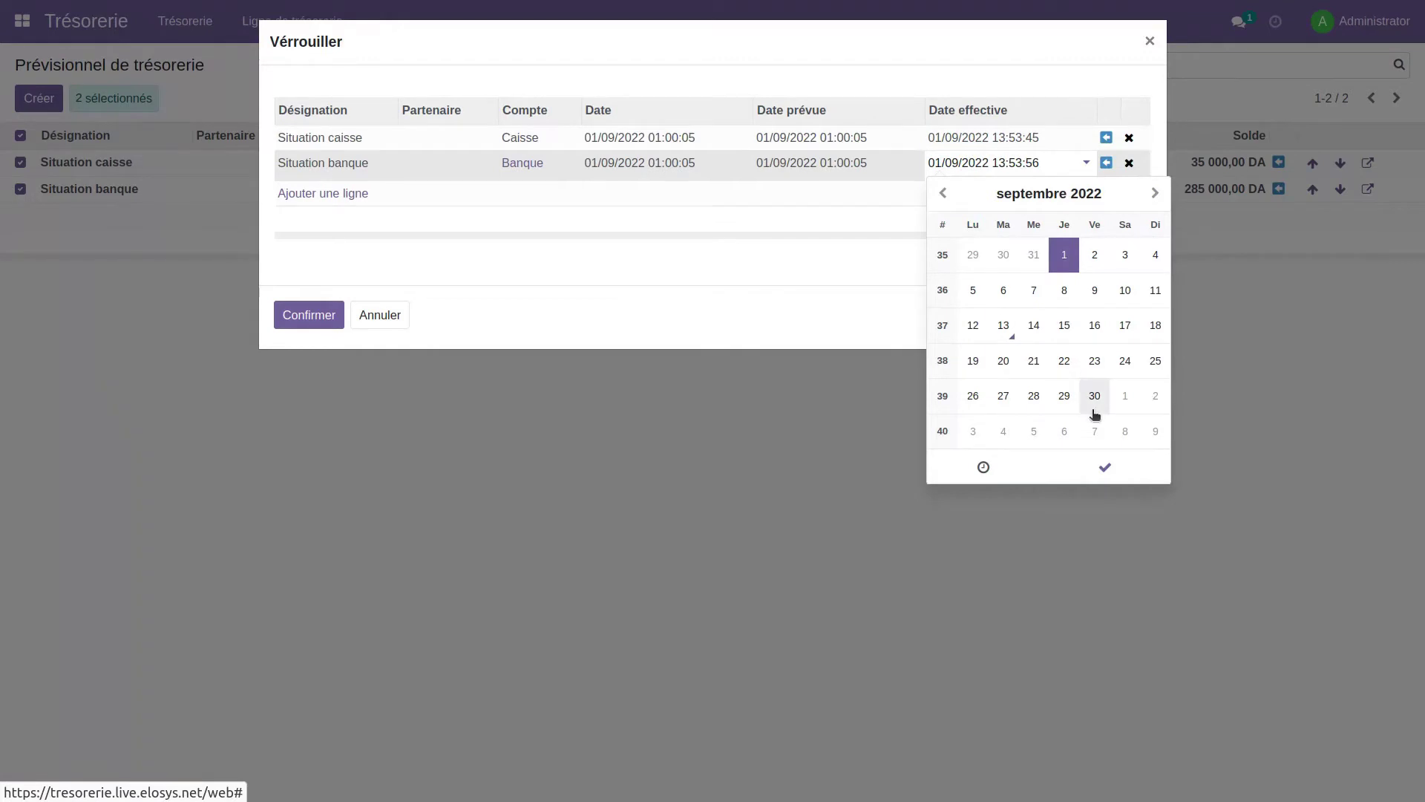
{"action": "left_click", "coordinate": [1104, 467]}
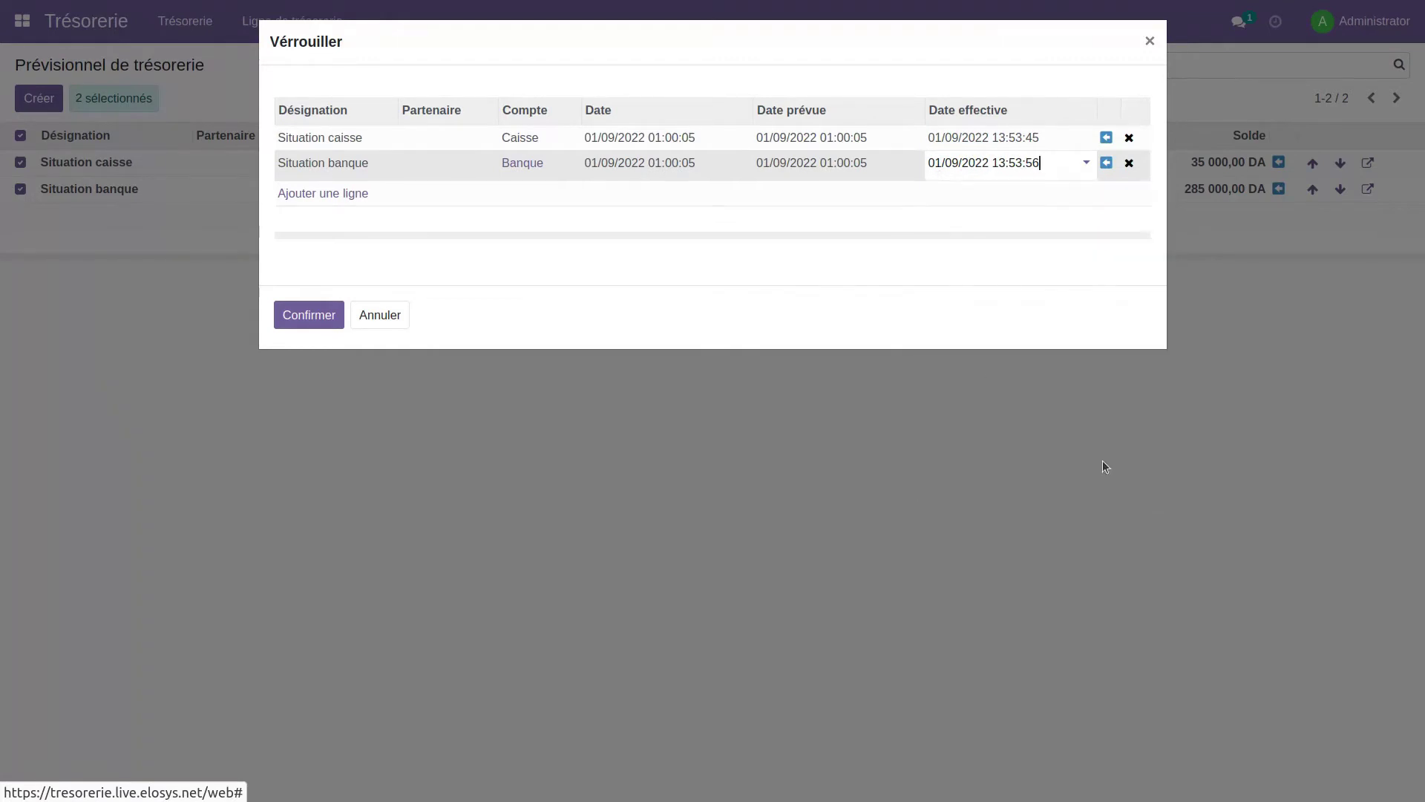
{"action": "left_click", "coordinate": [295, 317]}
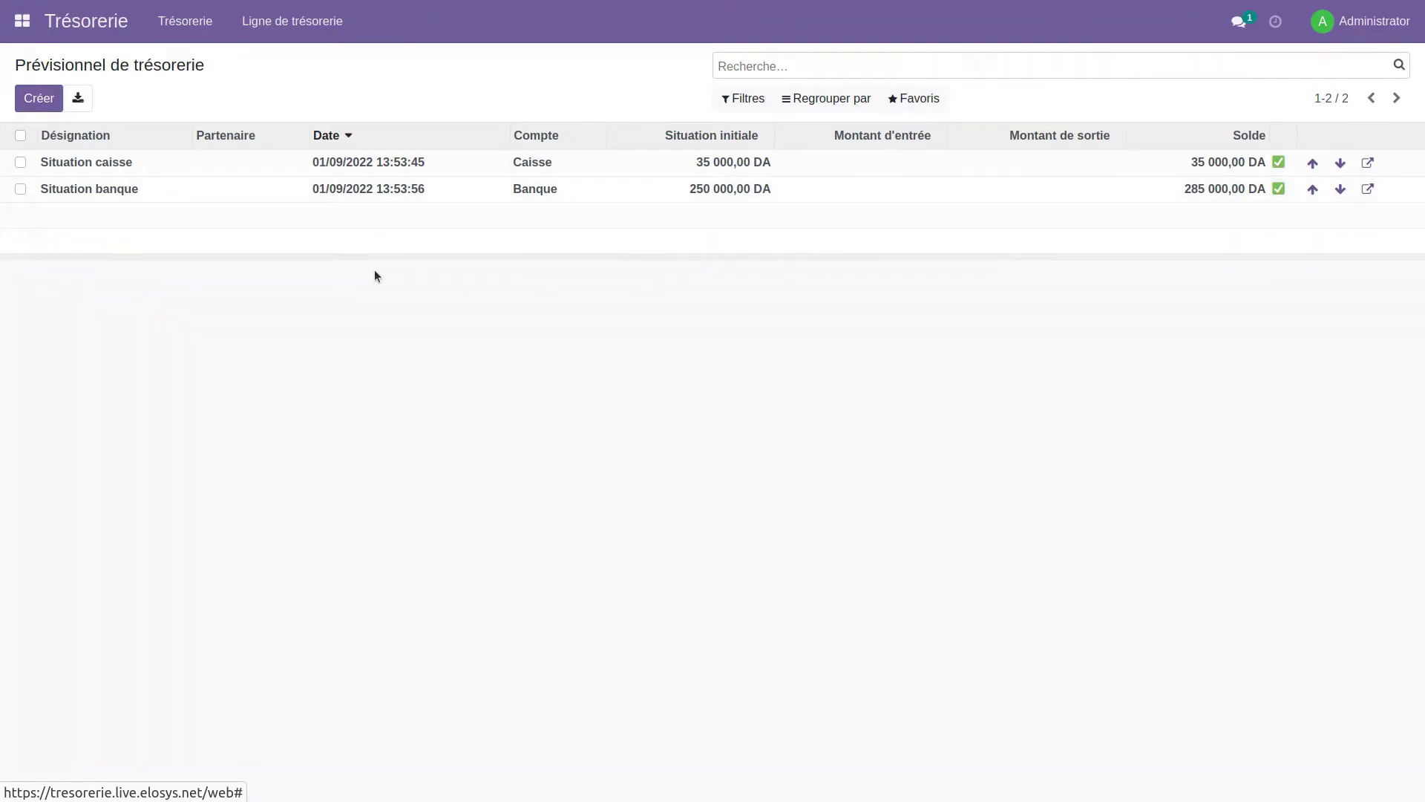
- Create a new forecast line designated "Achat matériel bureau" with the type Standard
{"action": "left_click", "coordinate": [29, 98]}
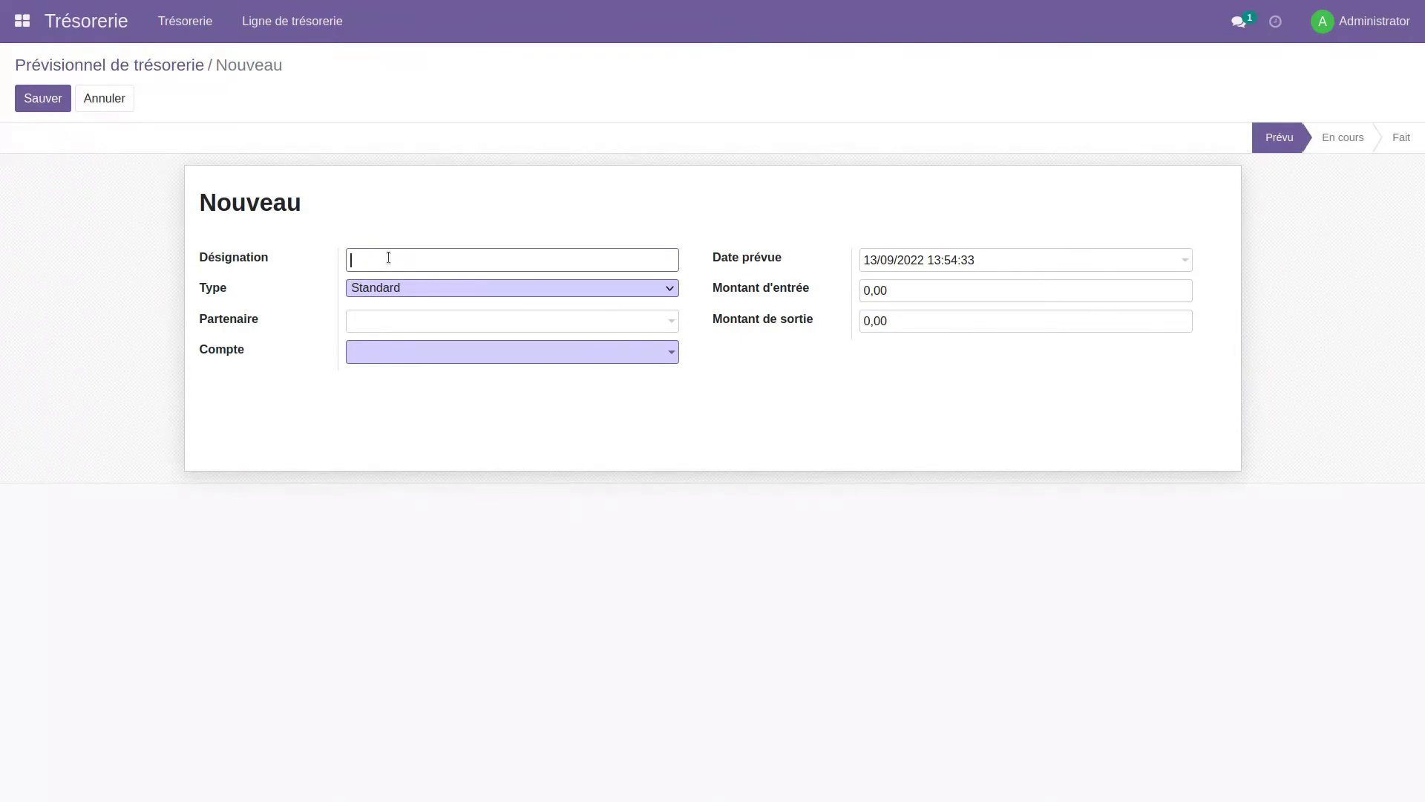
{"action": "type", "text": "Achat chatériel bureau"}
{"action": "left_click", "coordinate": [468, 289]}
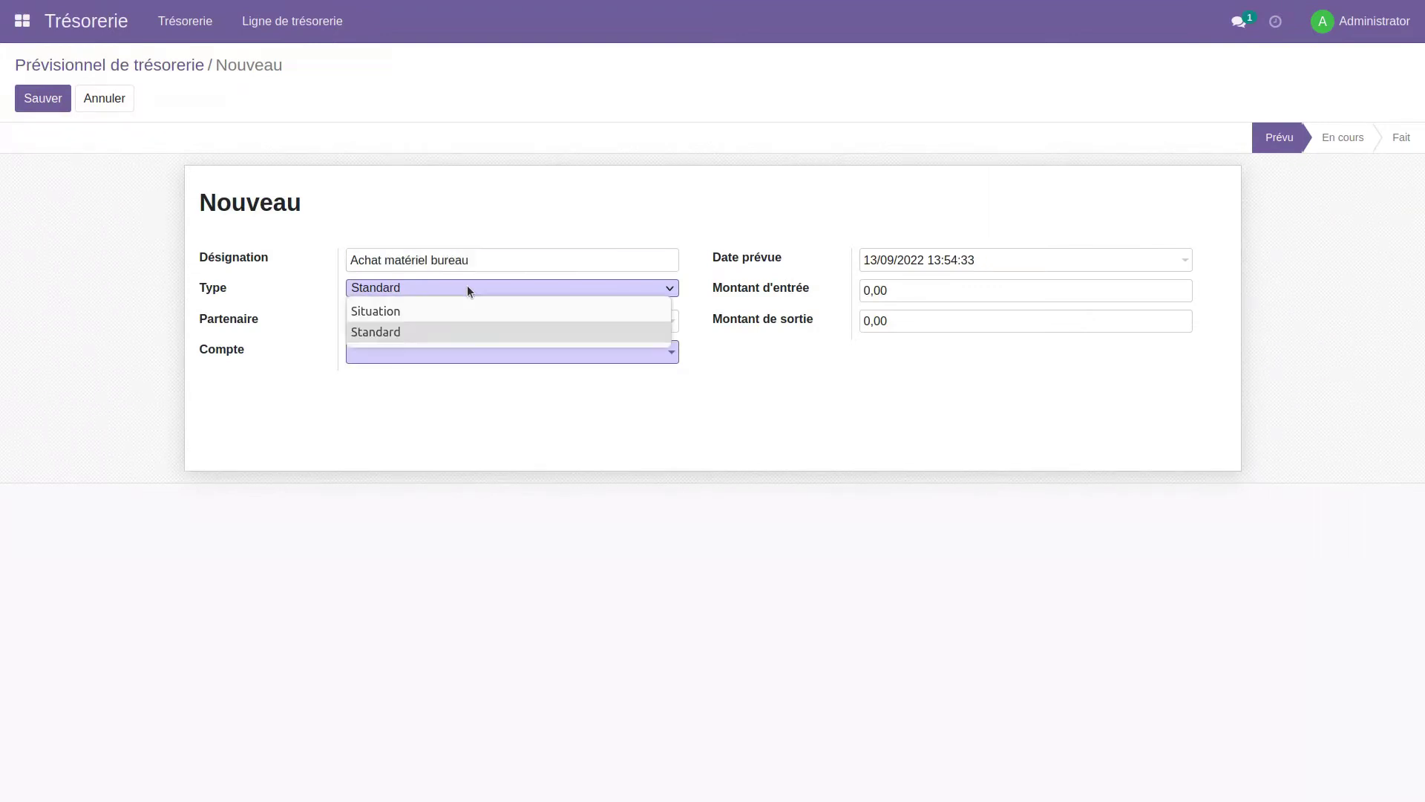
{"action": "left_click", "coordinate": [417, 336]}
- Assign the partner PC27 and the Caisse account to the office equipment line
{"action": "left_click", "coordinate": [463, 326]}
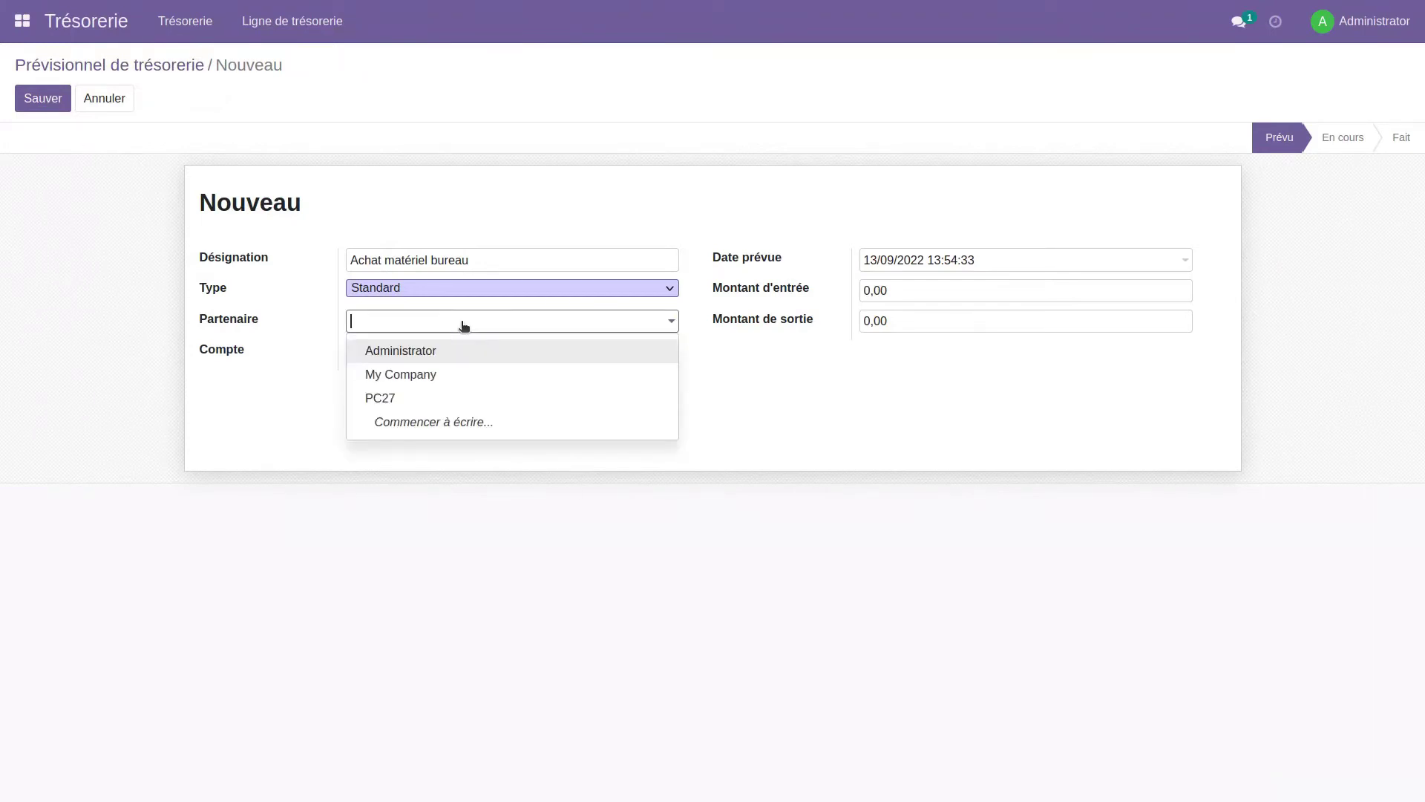
{"action": "left_click", "coordinate": [392, 398]}
{"action": "left_click", "coordinate": [423, 358]}
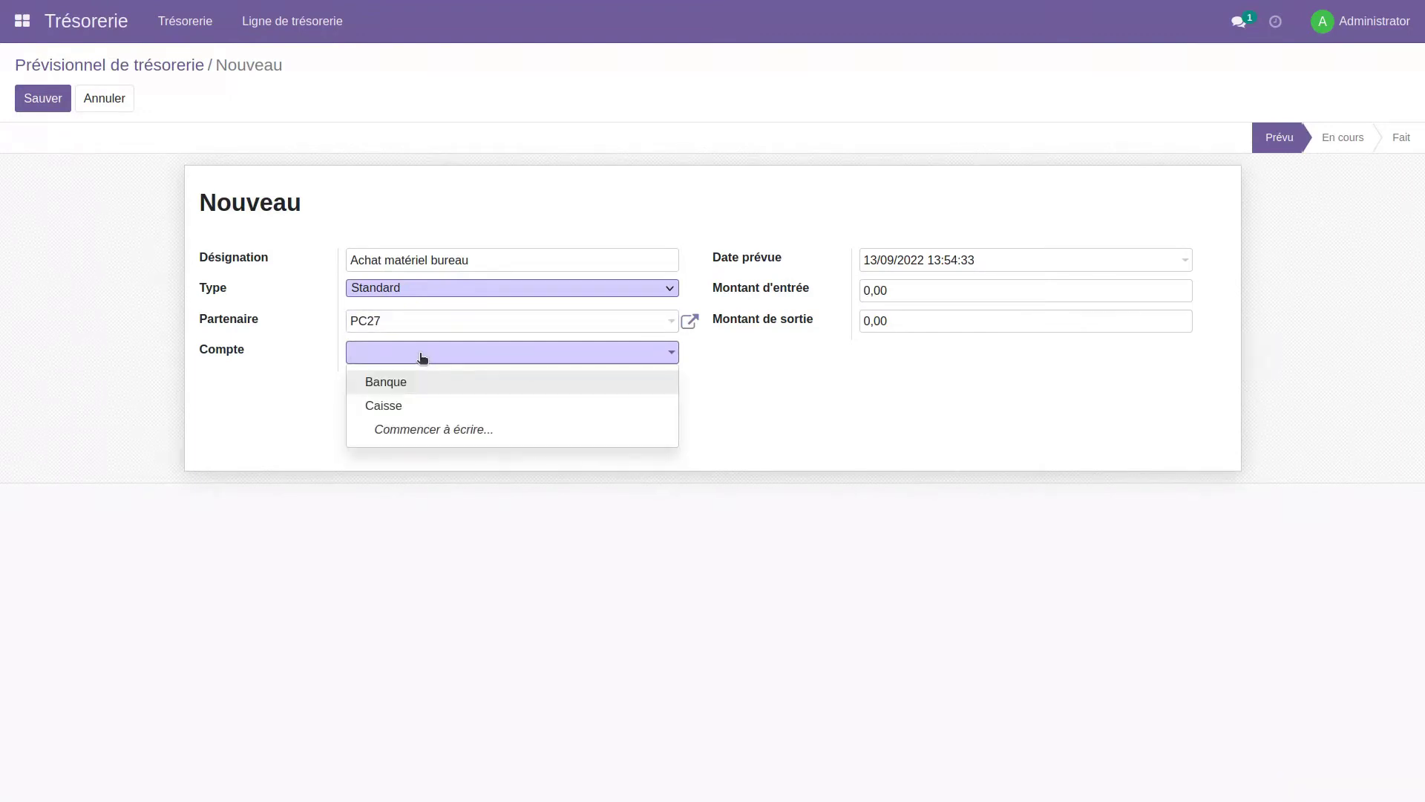
{"action": "left_click", "coordinate": [396, 408]}
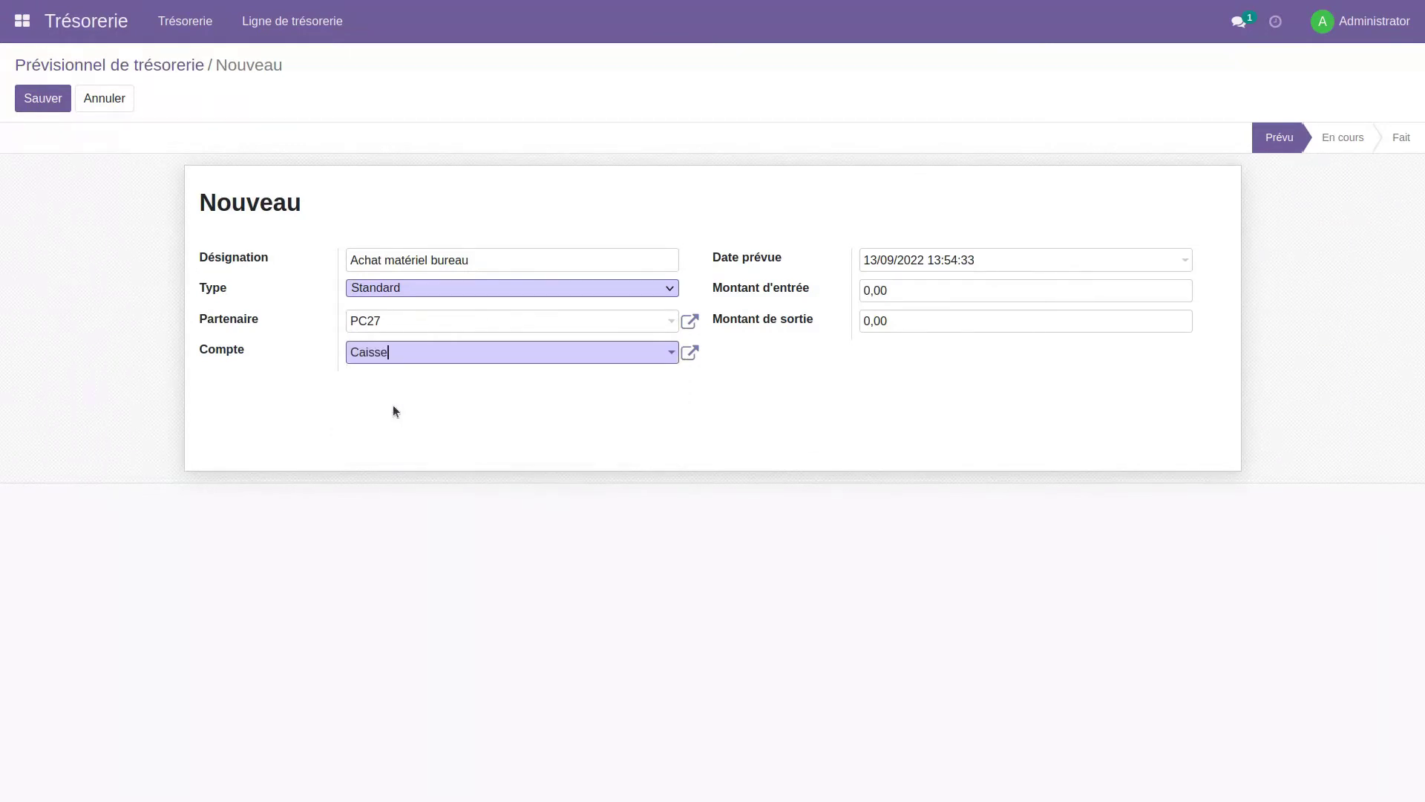
- Set the planned date of the office equipment purchase to 04/09/2022
{"action": "left_click", "coordinate": [916, 261]}
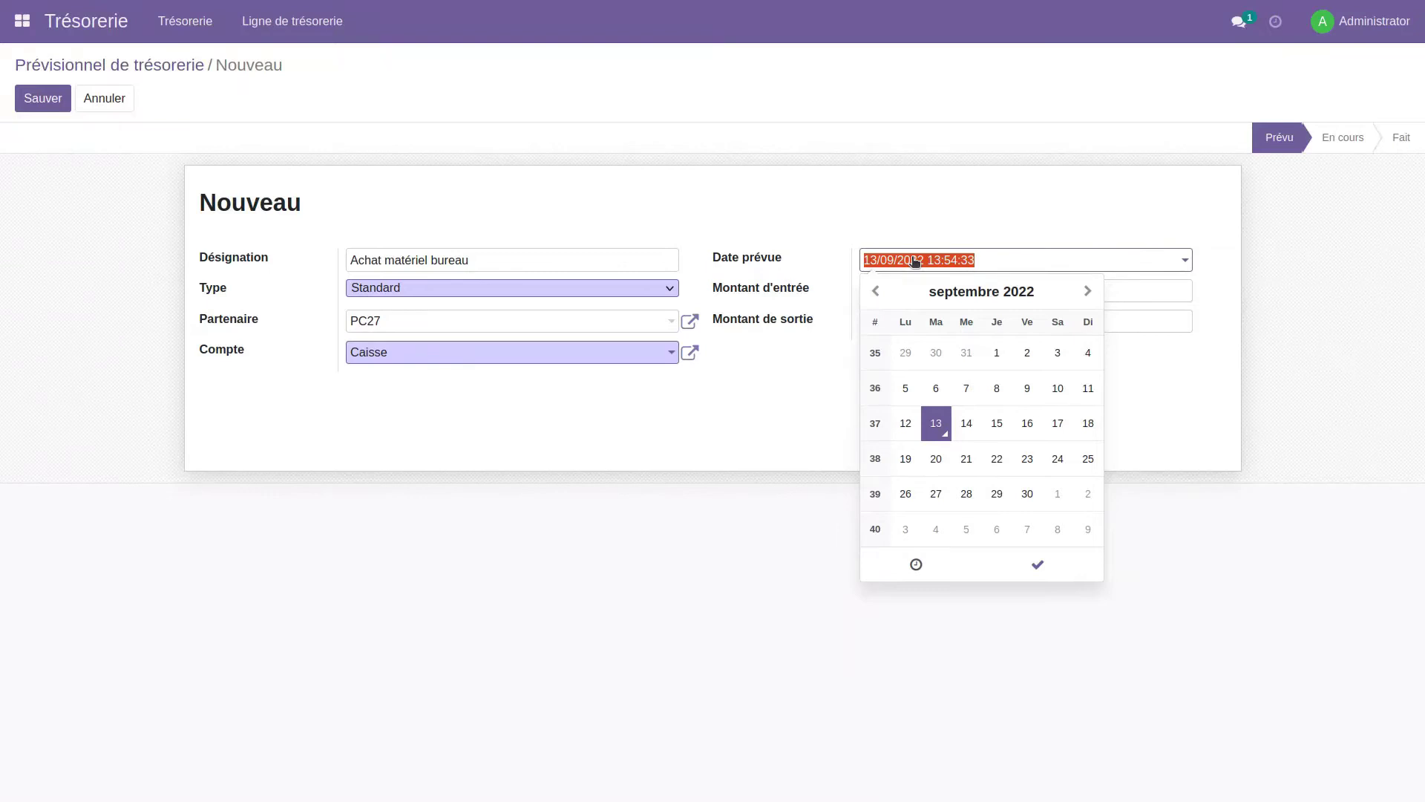
{"action": "left_click", "coordinate": [1088, 354]}
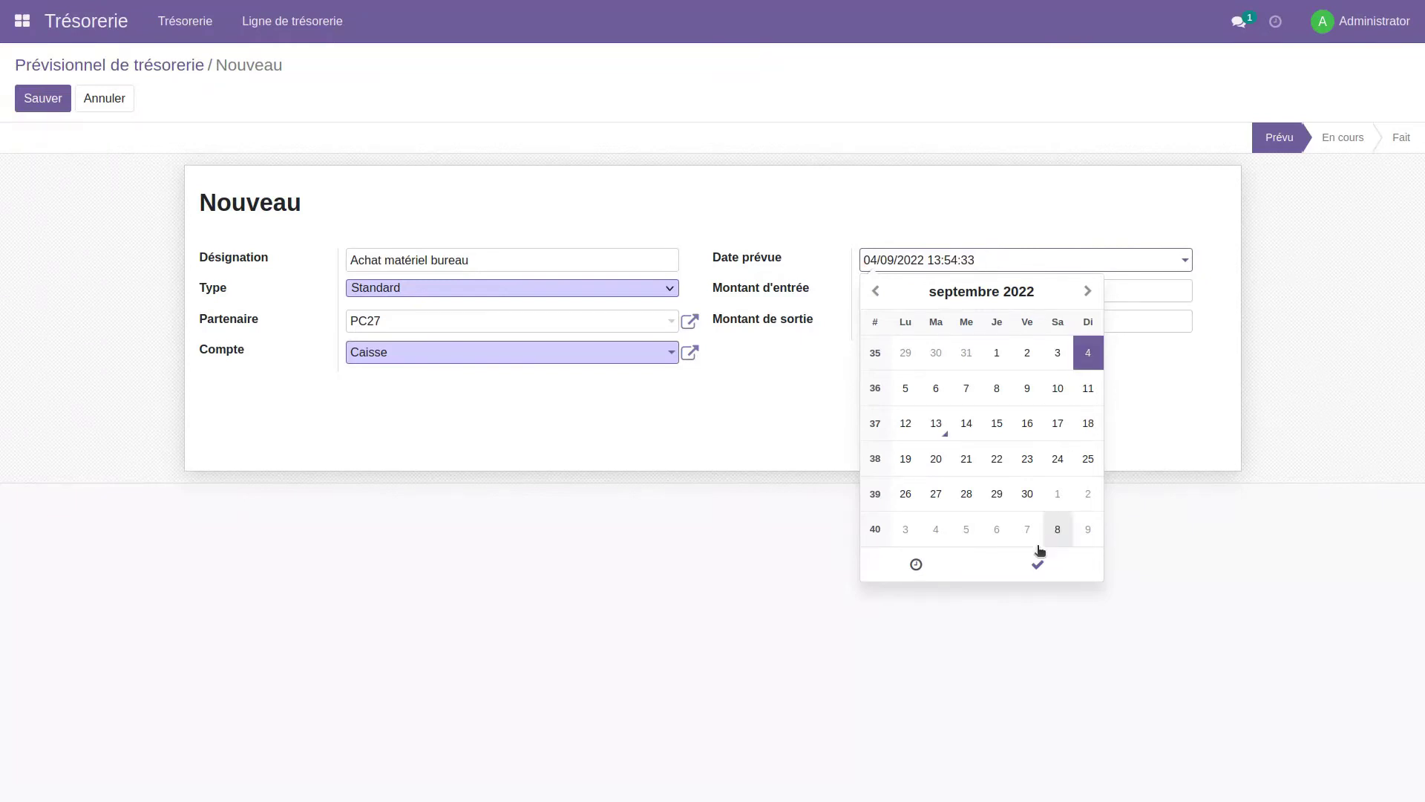
{"action": "left_click", "coordinate": [1037, 567]}
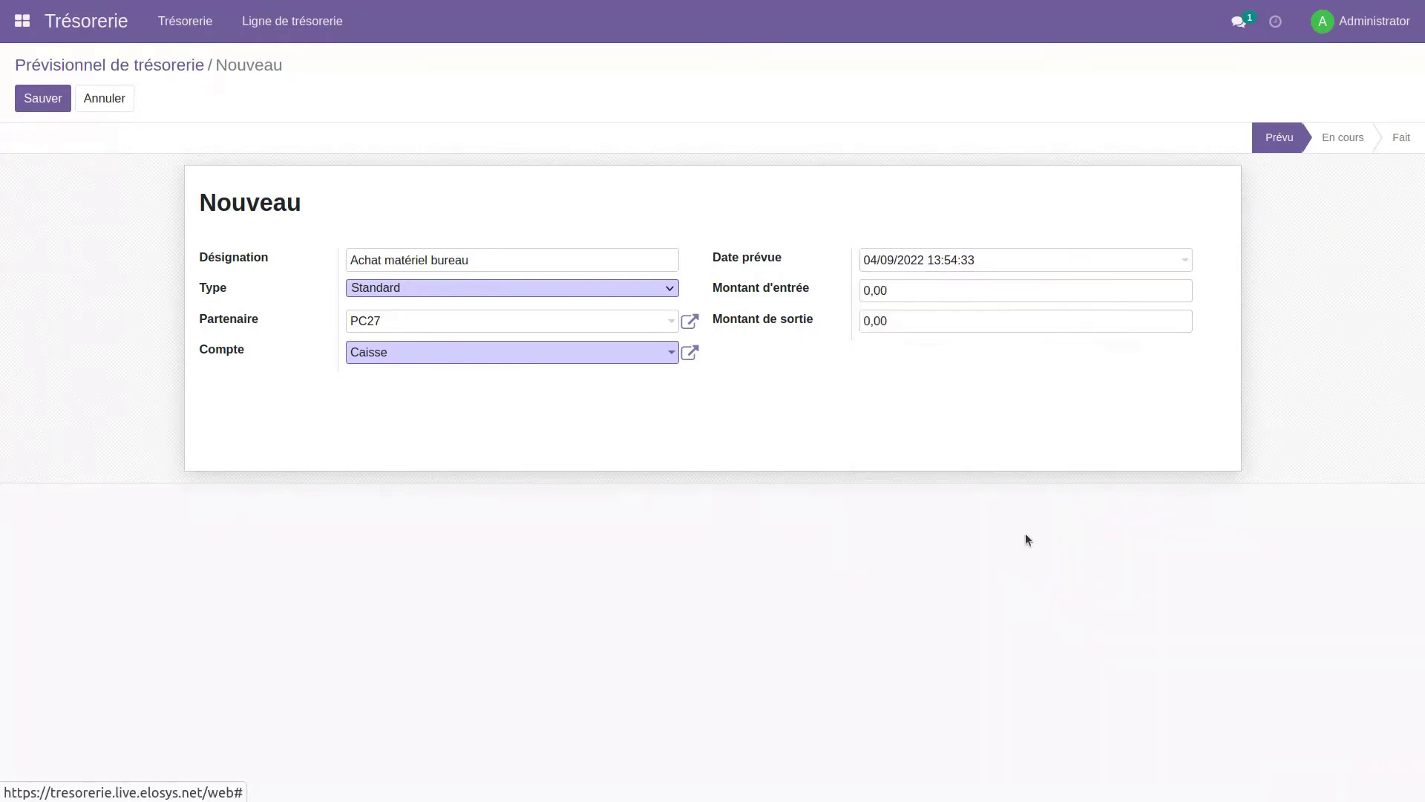
- Set the purchase's outgoing amount to 12500, save the record and return to the forecast list
{"action": "double_click", "coordinate": [865, 319]}
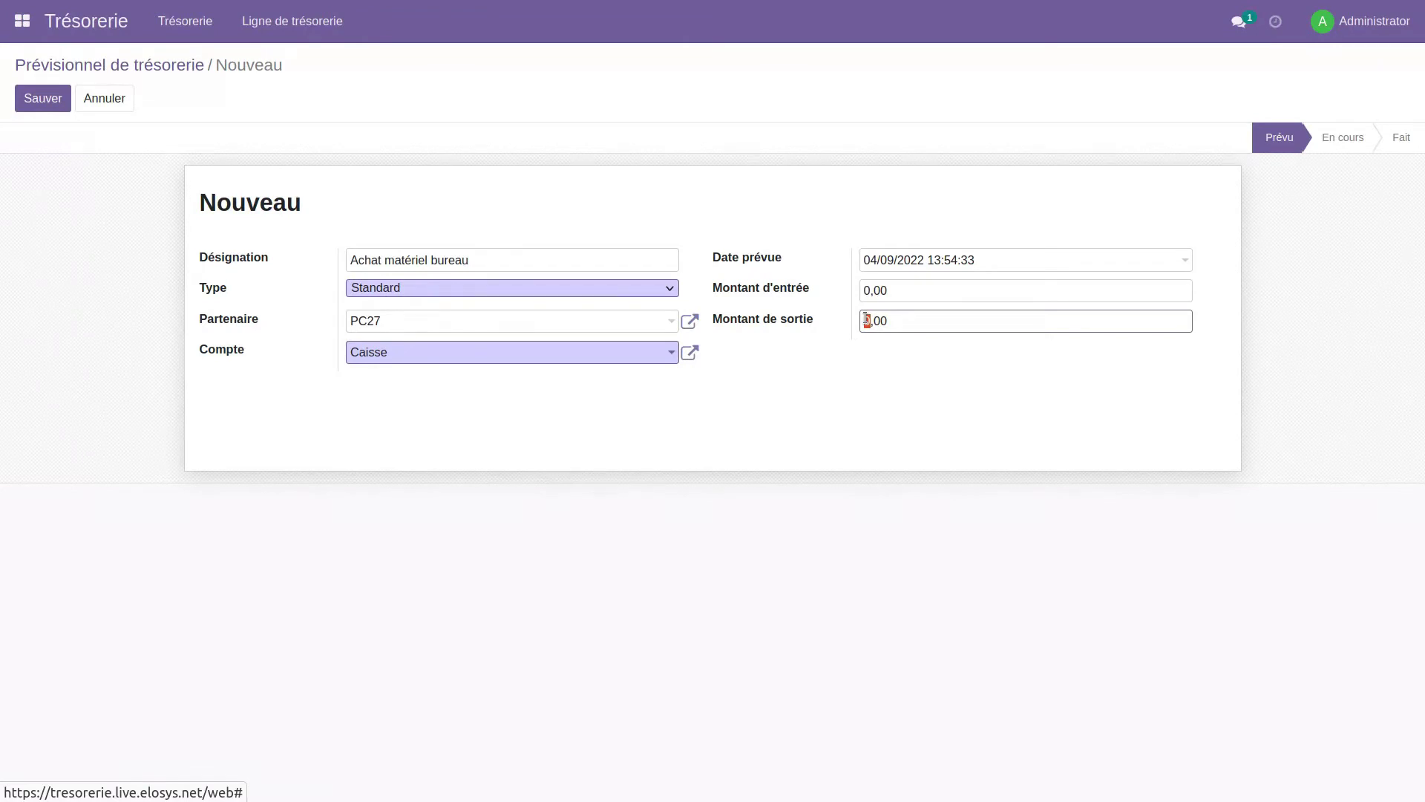
{"action": "type", "text": "12500"}
{"action": "left_click", "coordinate": [39, 98]}
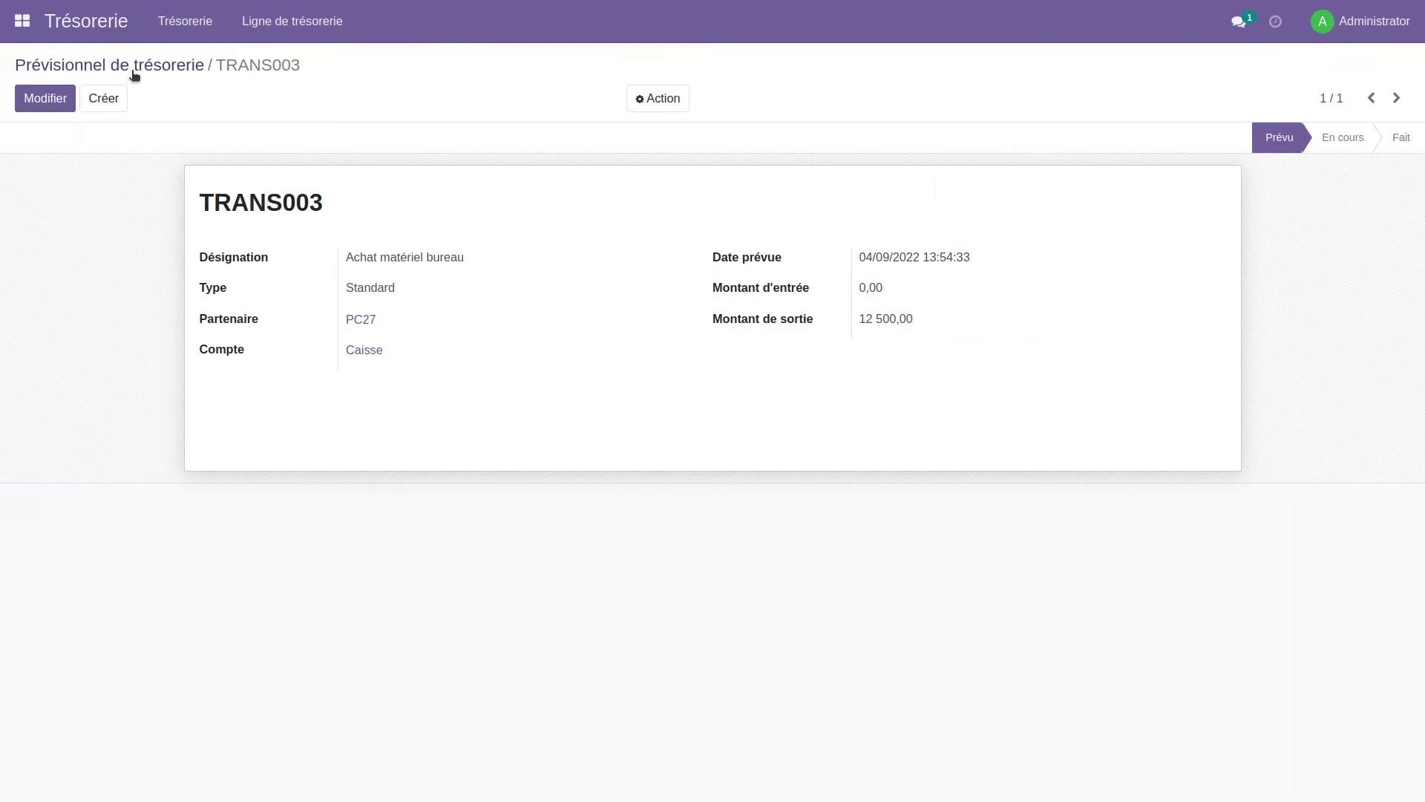
{"action": "left_click", "coordinate": [160, 67]}
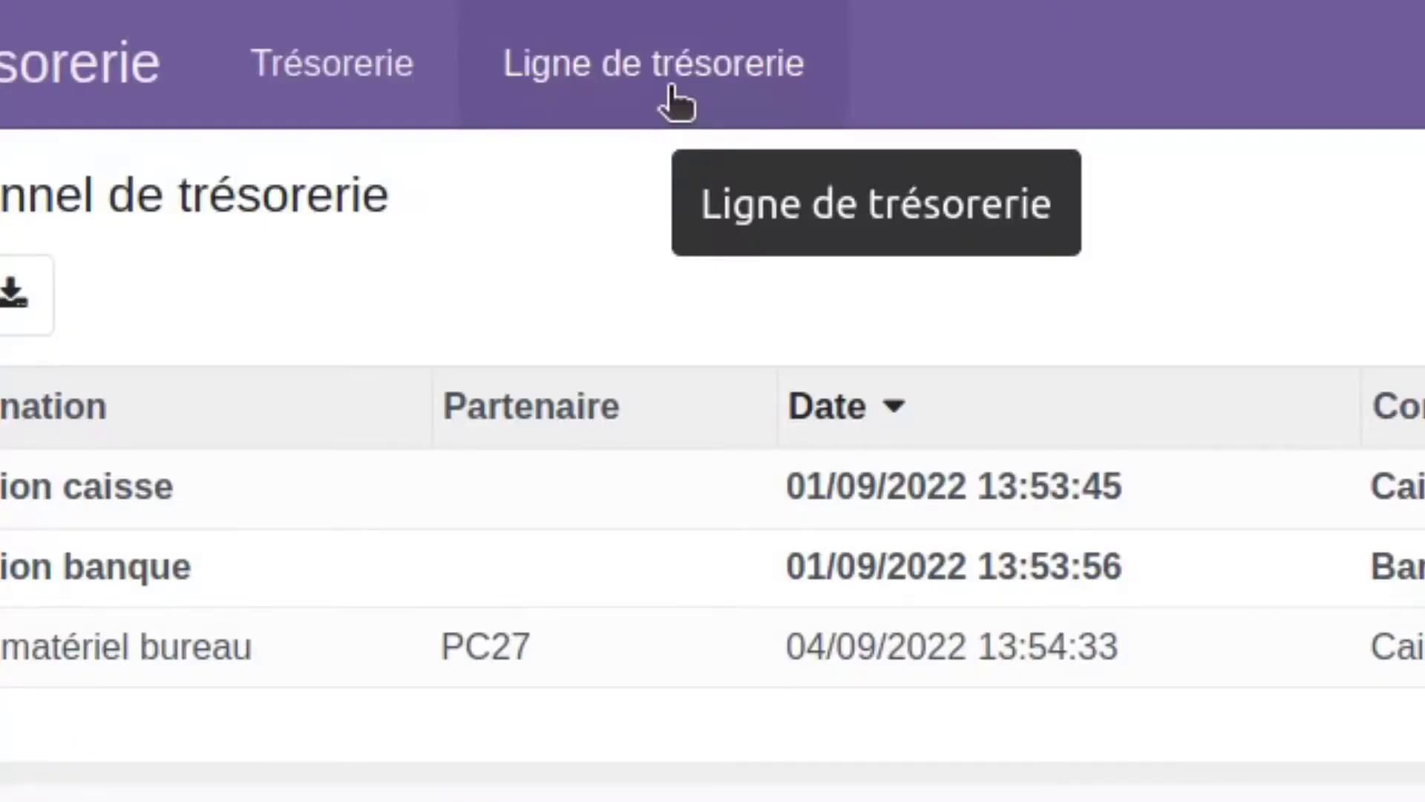
- Start a recurring treasury line designated "Internet" with the type Standard
{"action": "left_click", "coordinate": [299, 34]}
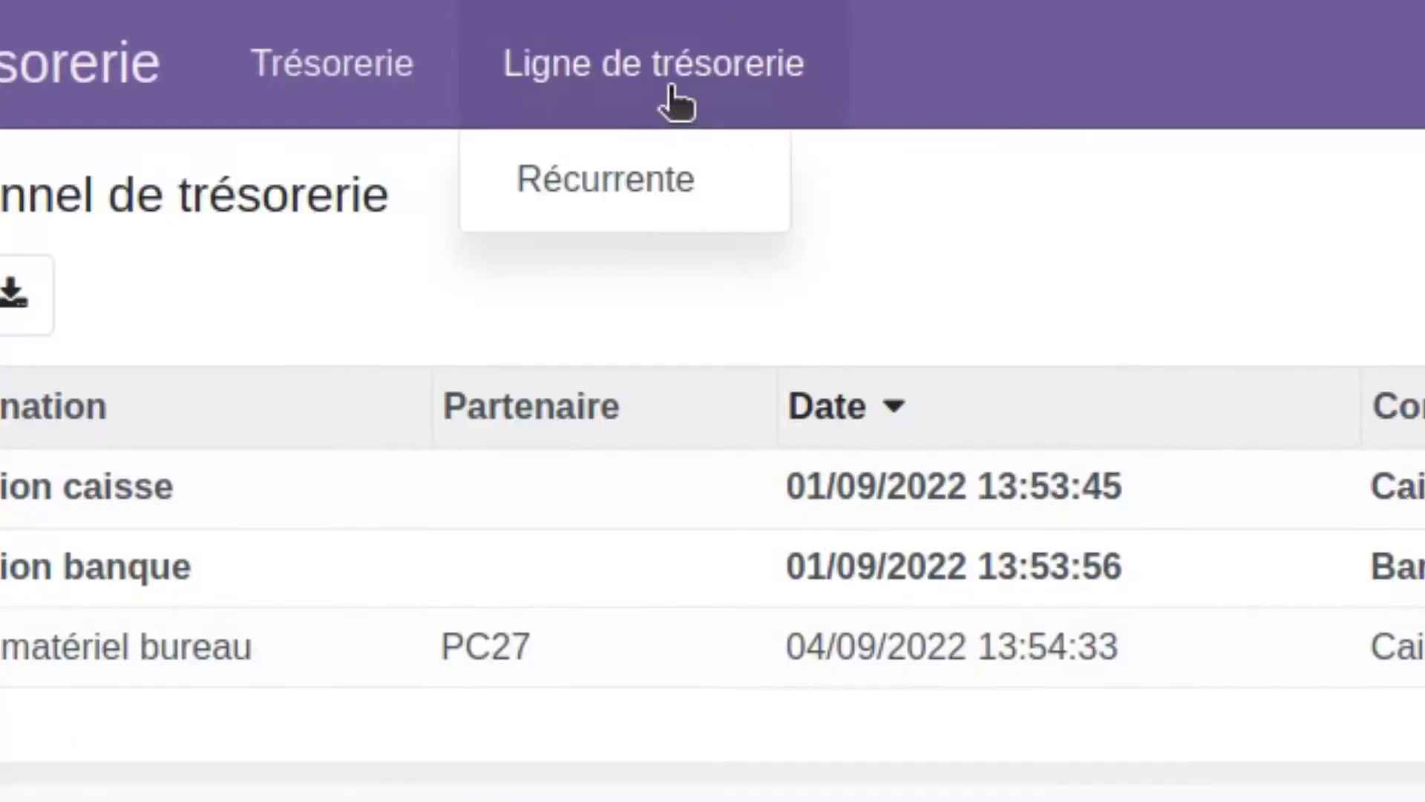
{"action": "left_click", "coordinate": [649, 189]}
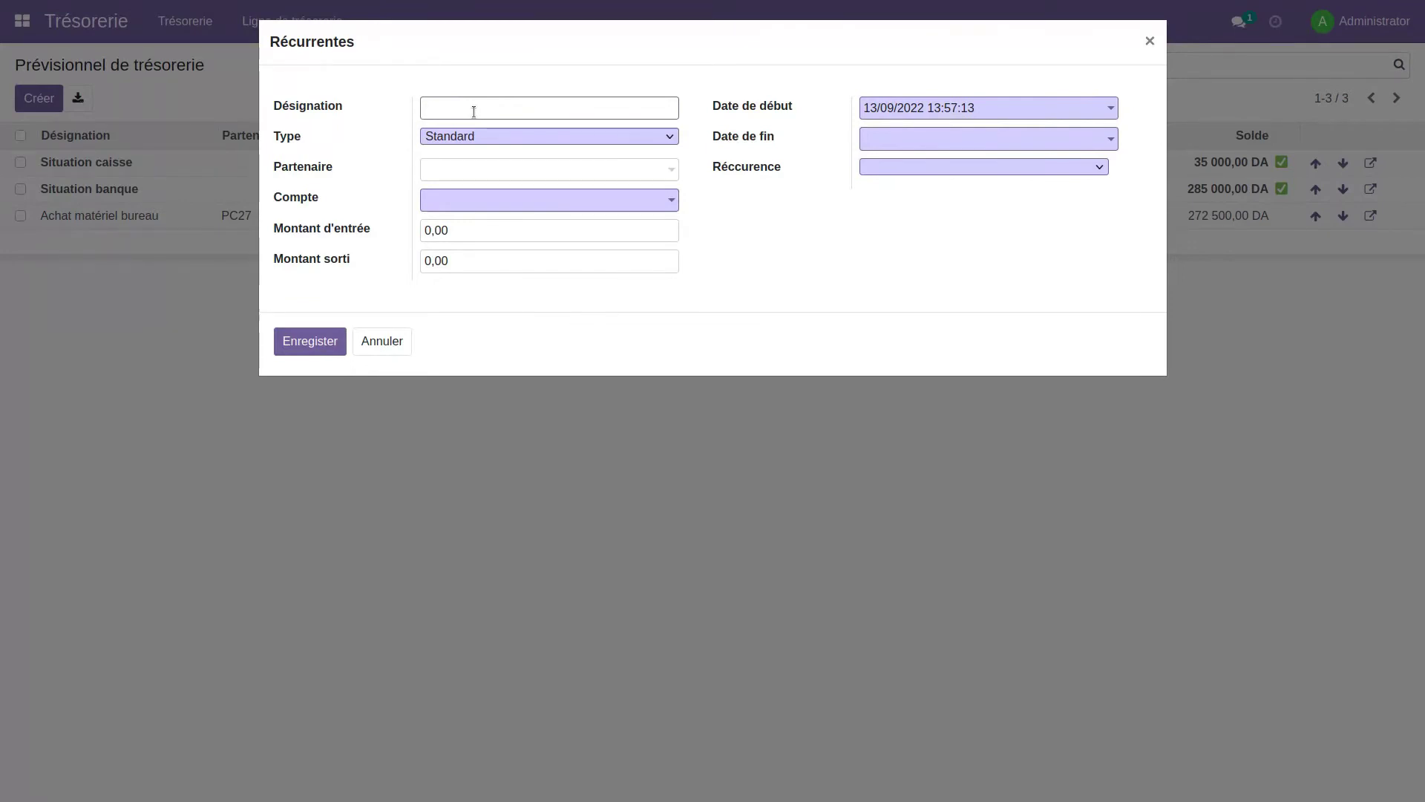
{"action": "type", "text": "Internet"}
{"action": "left_click", "coordinate": [554, 136]}
{"action": "left_click", "coordinate": [488, 181]}
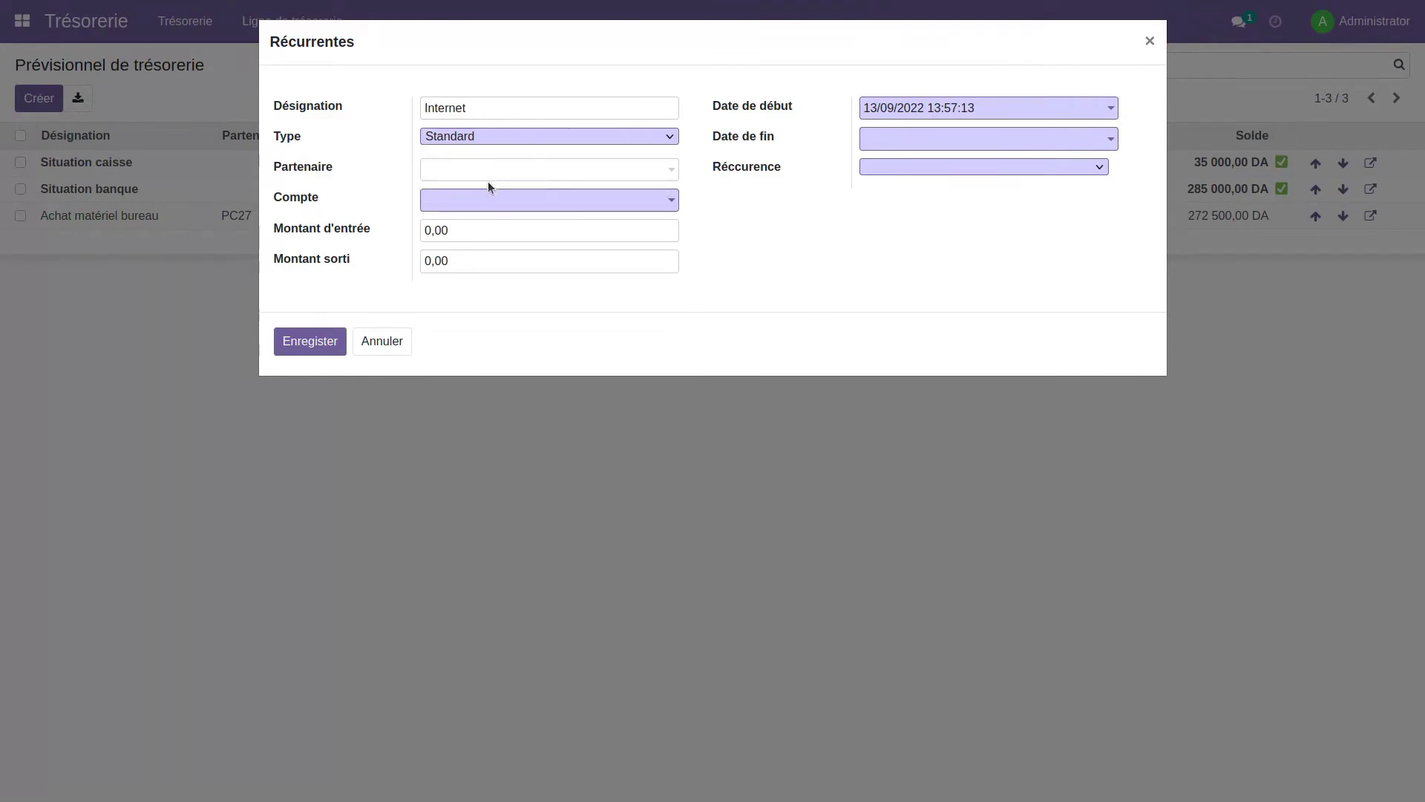
- Create "Algérie Télcom" as the recurring line's partner and choose Caisse as its account
{"action": "left_click", "coordinate": [529, 172]}
{"action": "type", "text": "Al"}
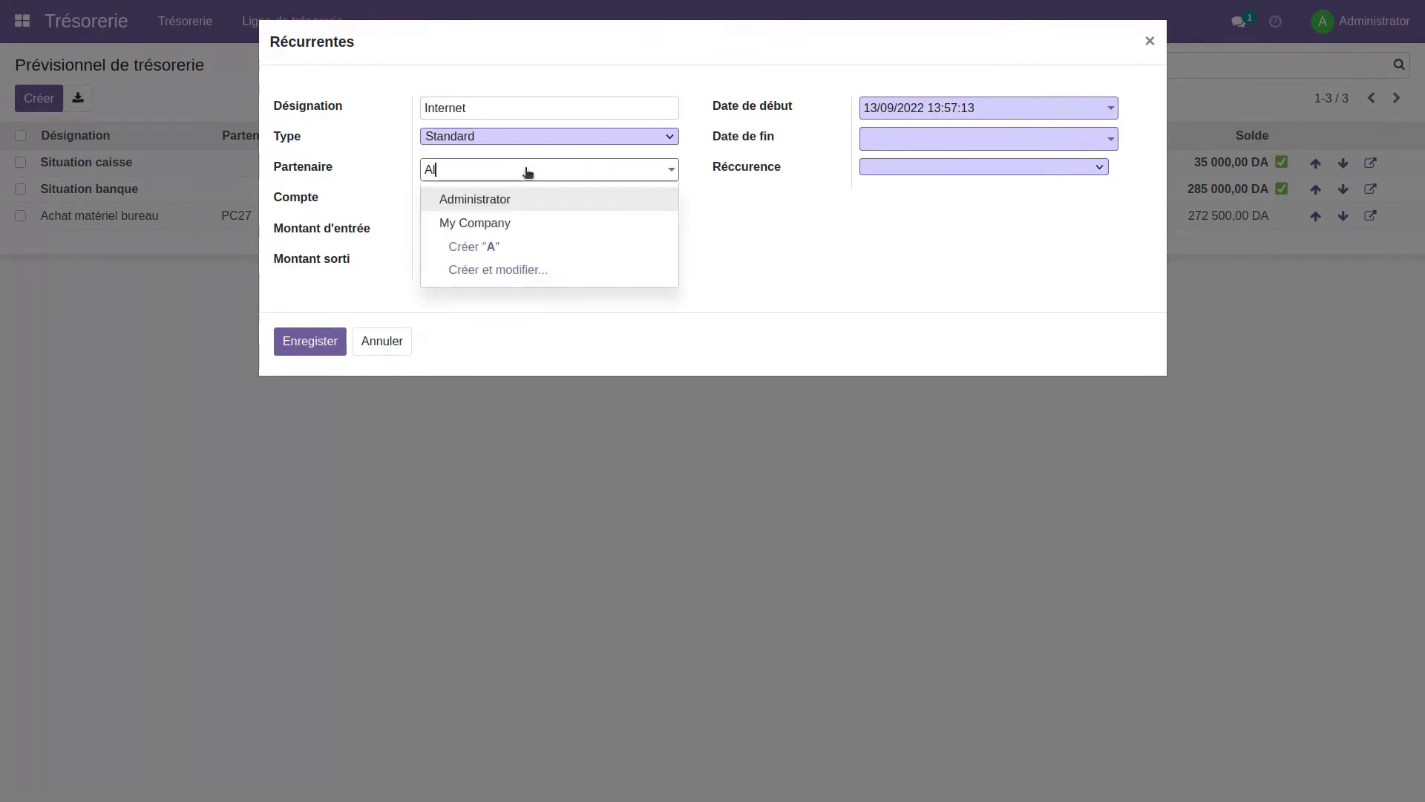
{"action": "type", "text": "gérie Télcom"}
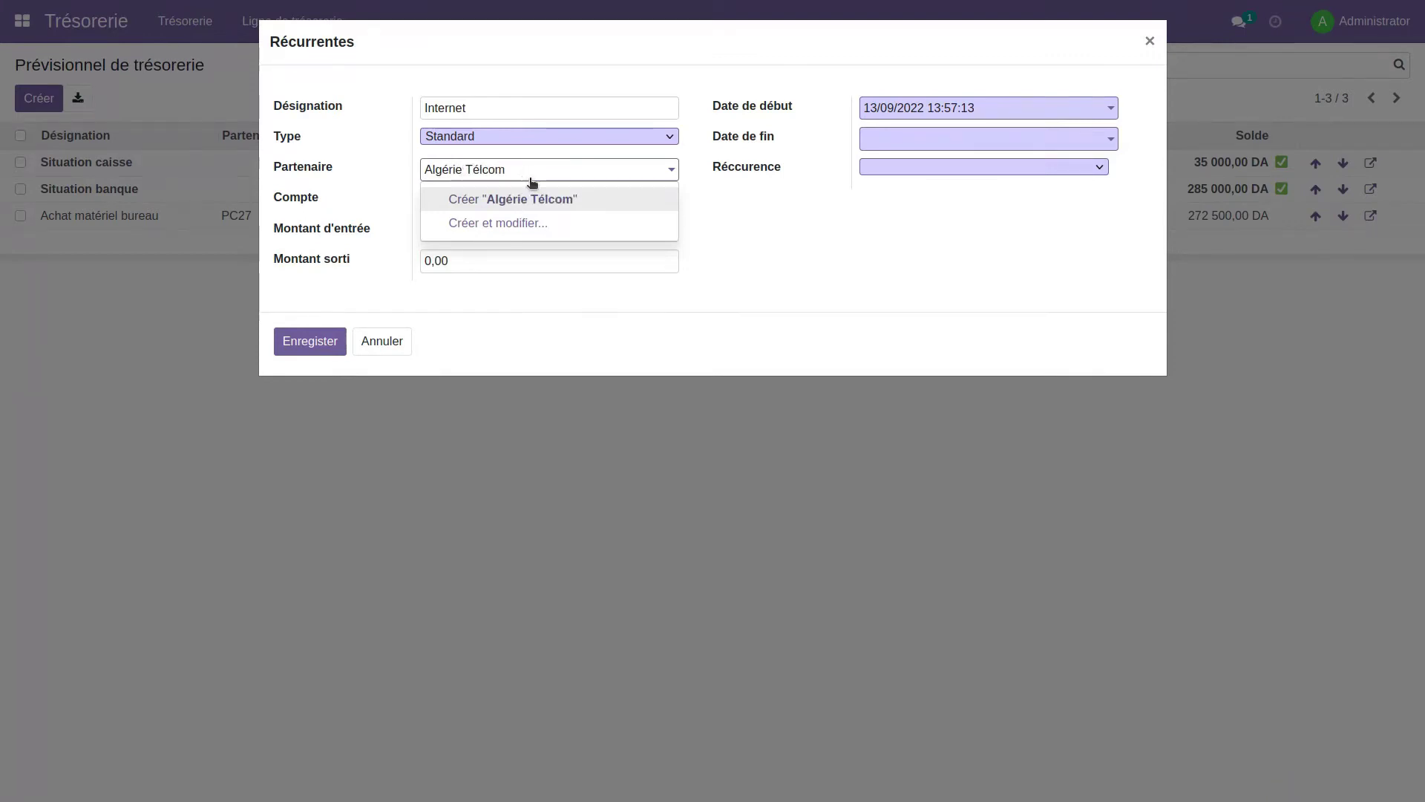
{"action": "left_click", "coordinate": [534, 199]}
{"action": "left_click", "coordinate": [495, 200]}
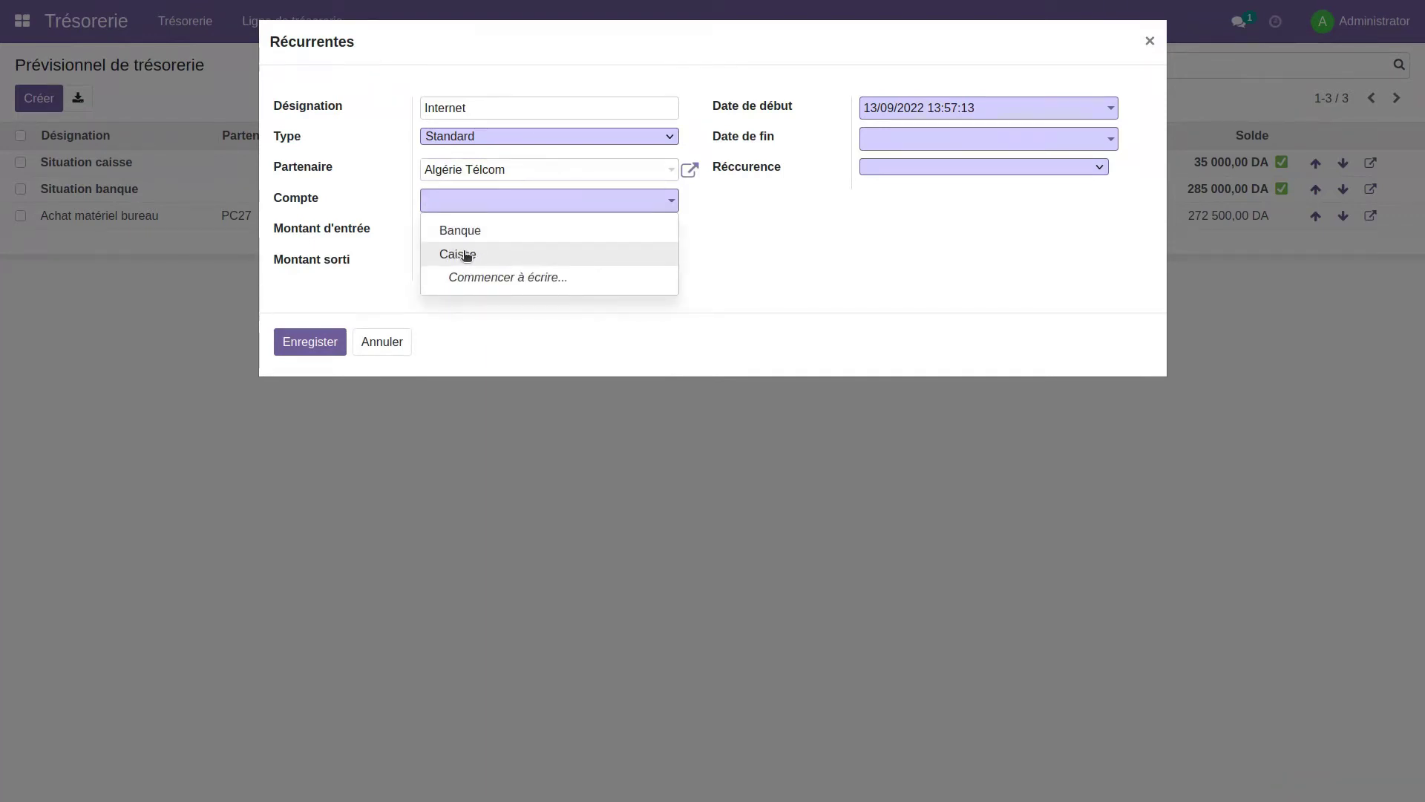
{"action": "left_click", "coordinate": [463, 253]}
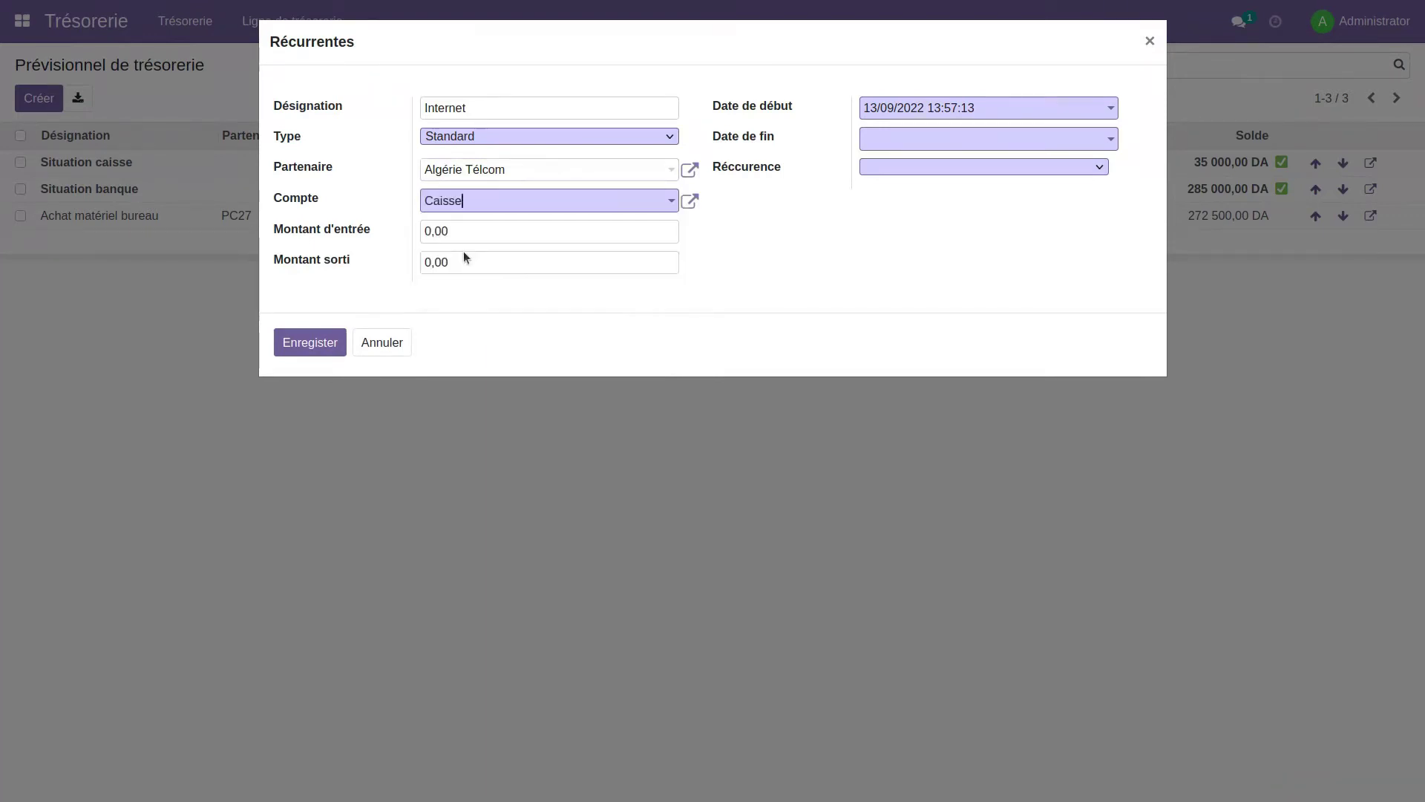
- Set the outgoing amount of the recurring Internet line to 4500
{"action": "left_click", "coordinate": [426, 231]}
{"action": "key", "text": "shift+Right"}
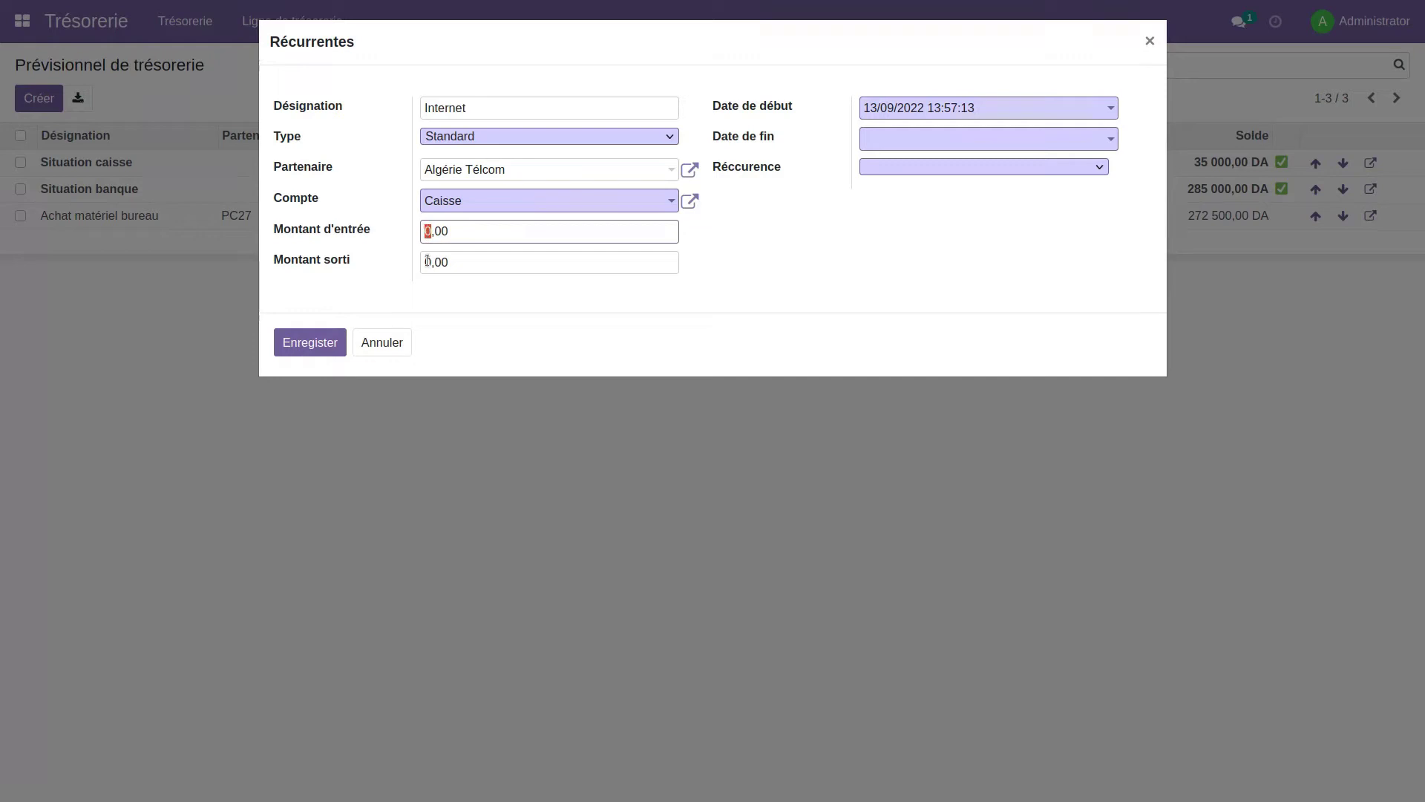
{"action": "left_click", "coordinate": [427, 262]}
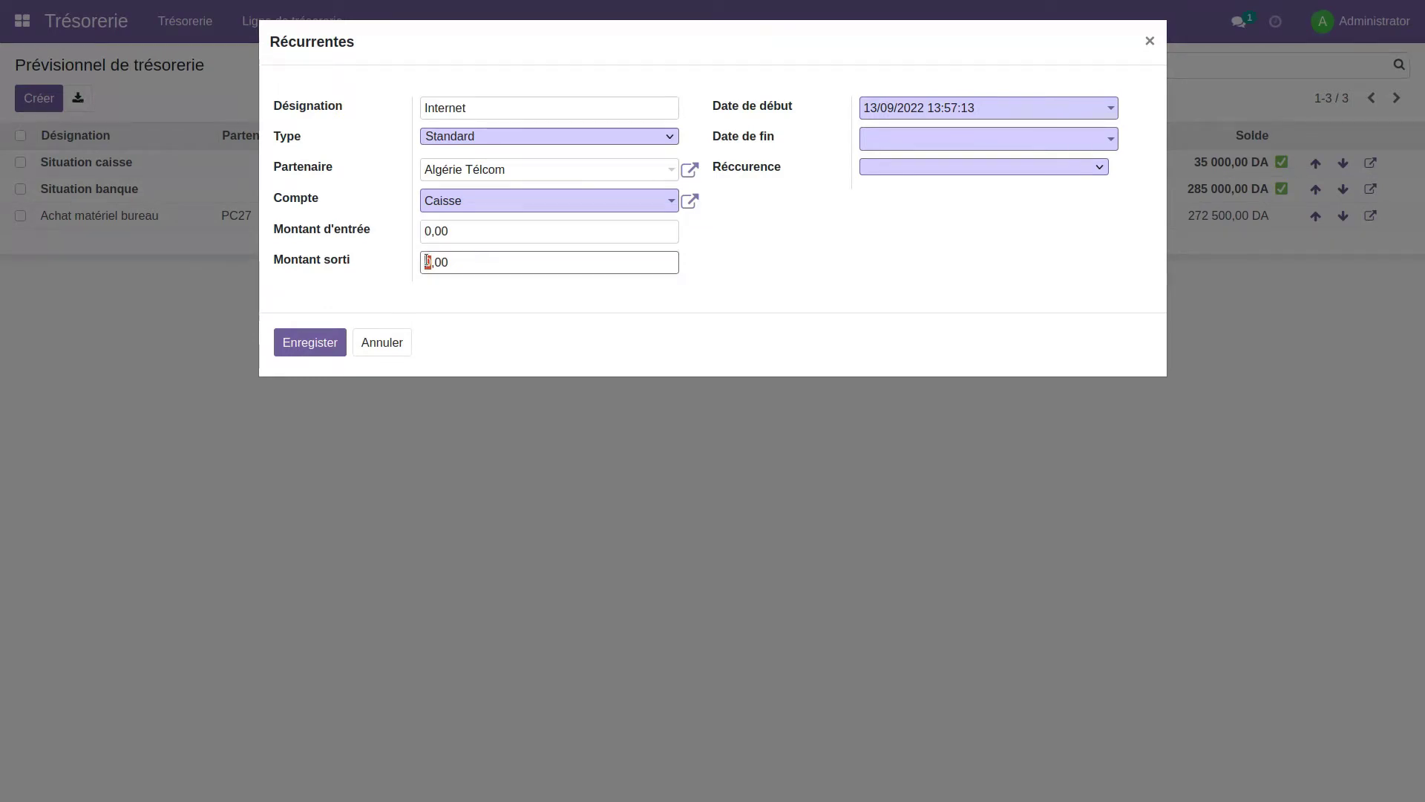
{"action": "type", "text": "1500"}
- Set the start date of the recurring Internet line to 30/09/2022
{"action": "left_click", "coordinate": [917, 110]}
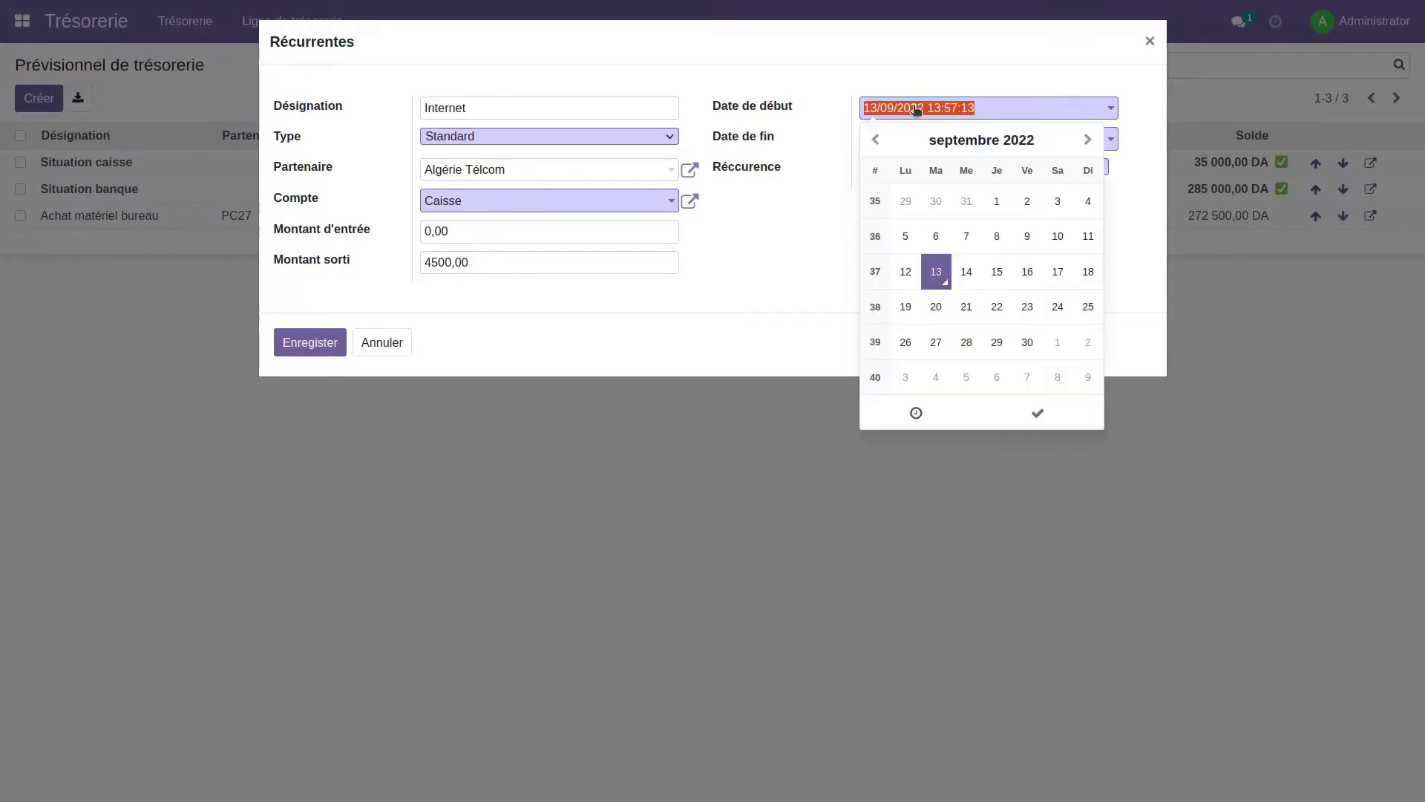
{"action": "left_click", "coordinate": [1025, 342]}
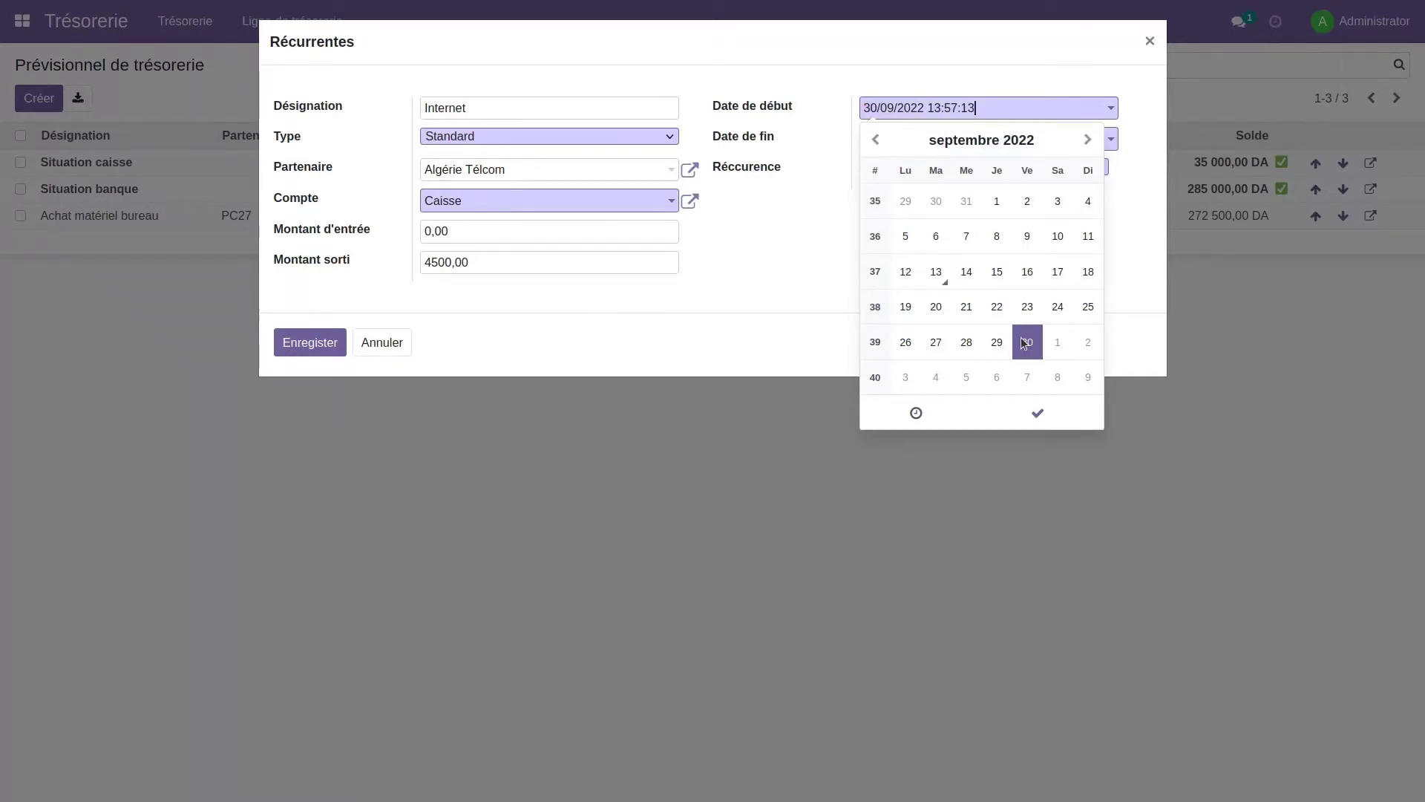
{"action": "left_click", "coordinate": [1037, 413]}
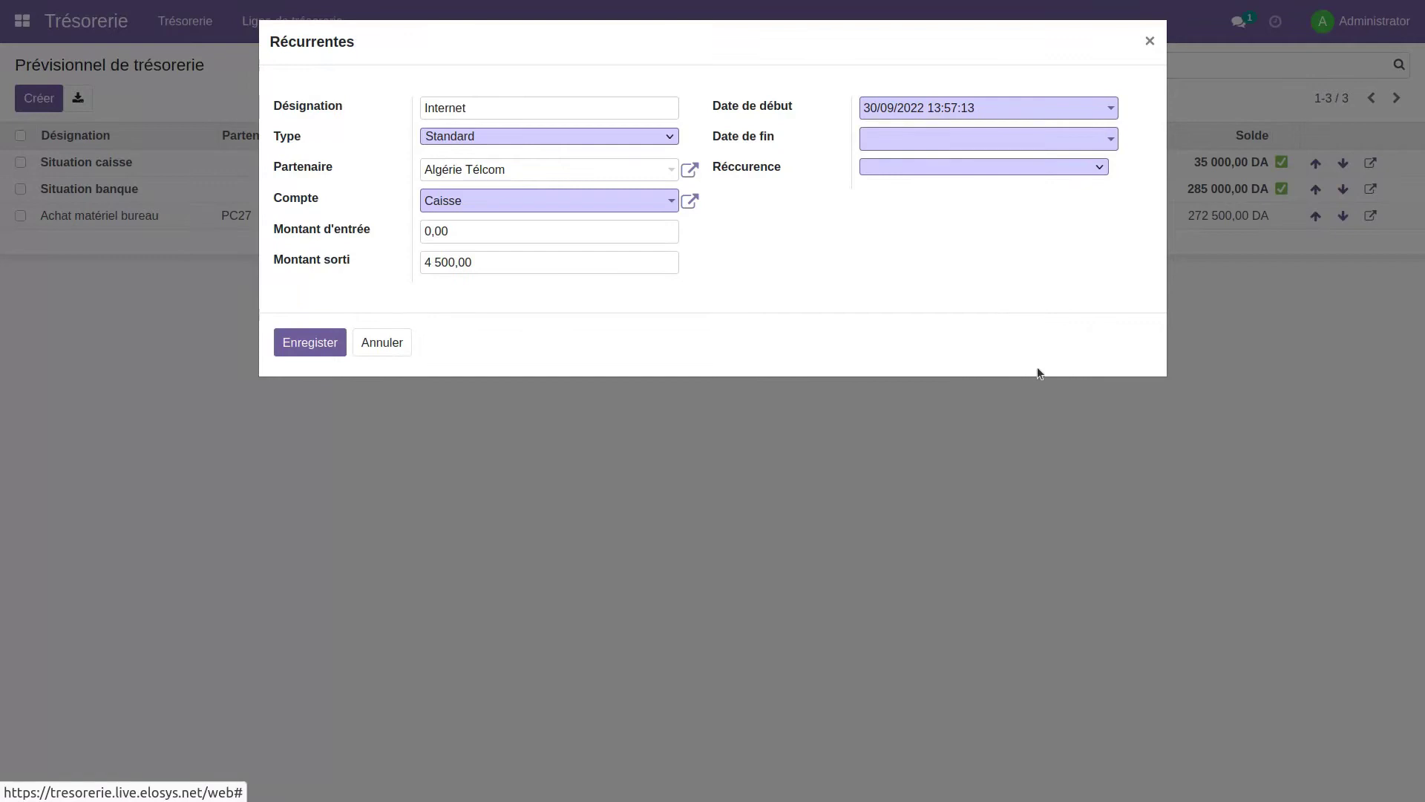
- Set the end date of the recurring Internet line to 30/09/2023
{"action": "left_click", "coordinate": [876, 143]}
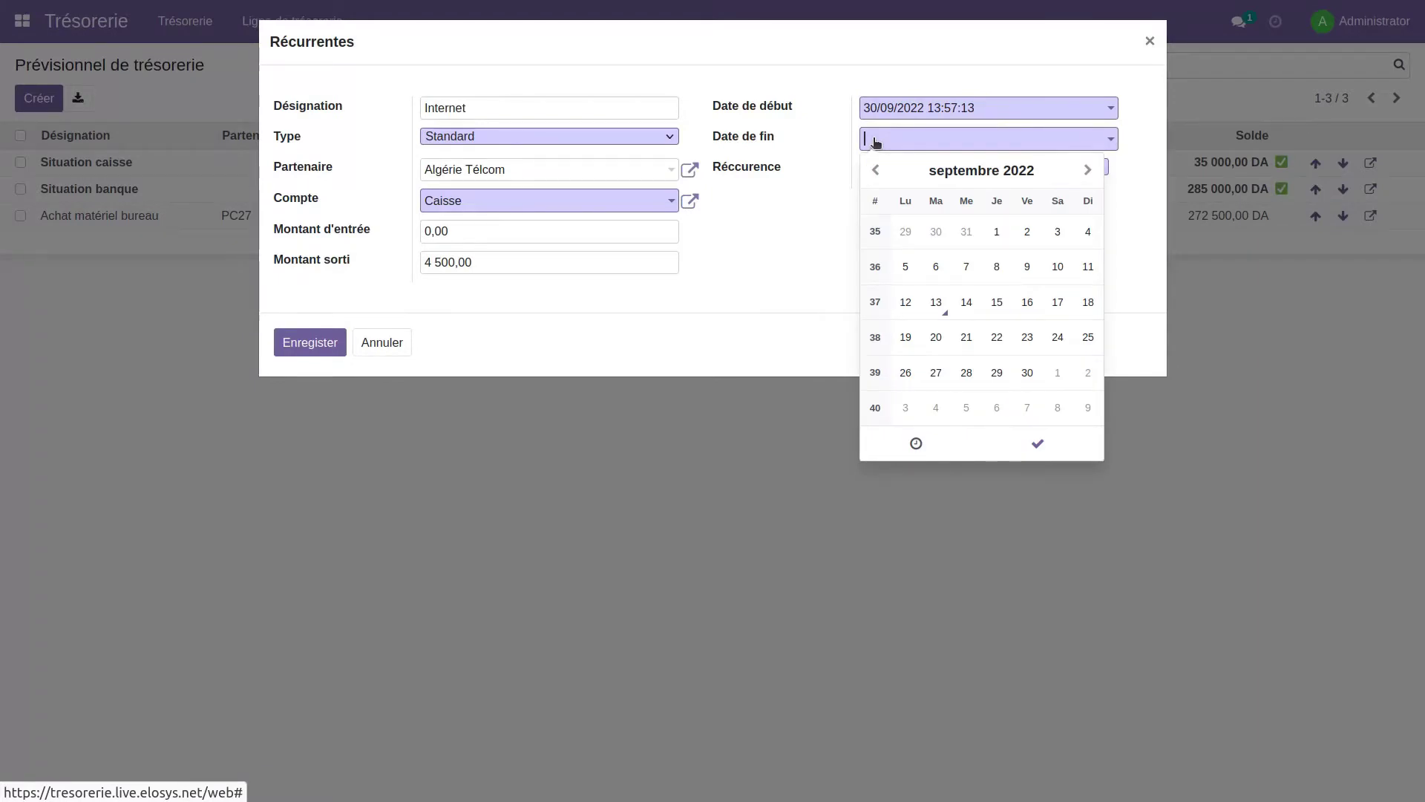
{"action": "left_click", "coordinate": [1015, 174]}
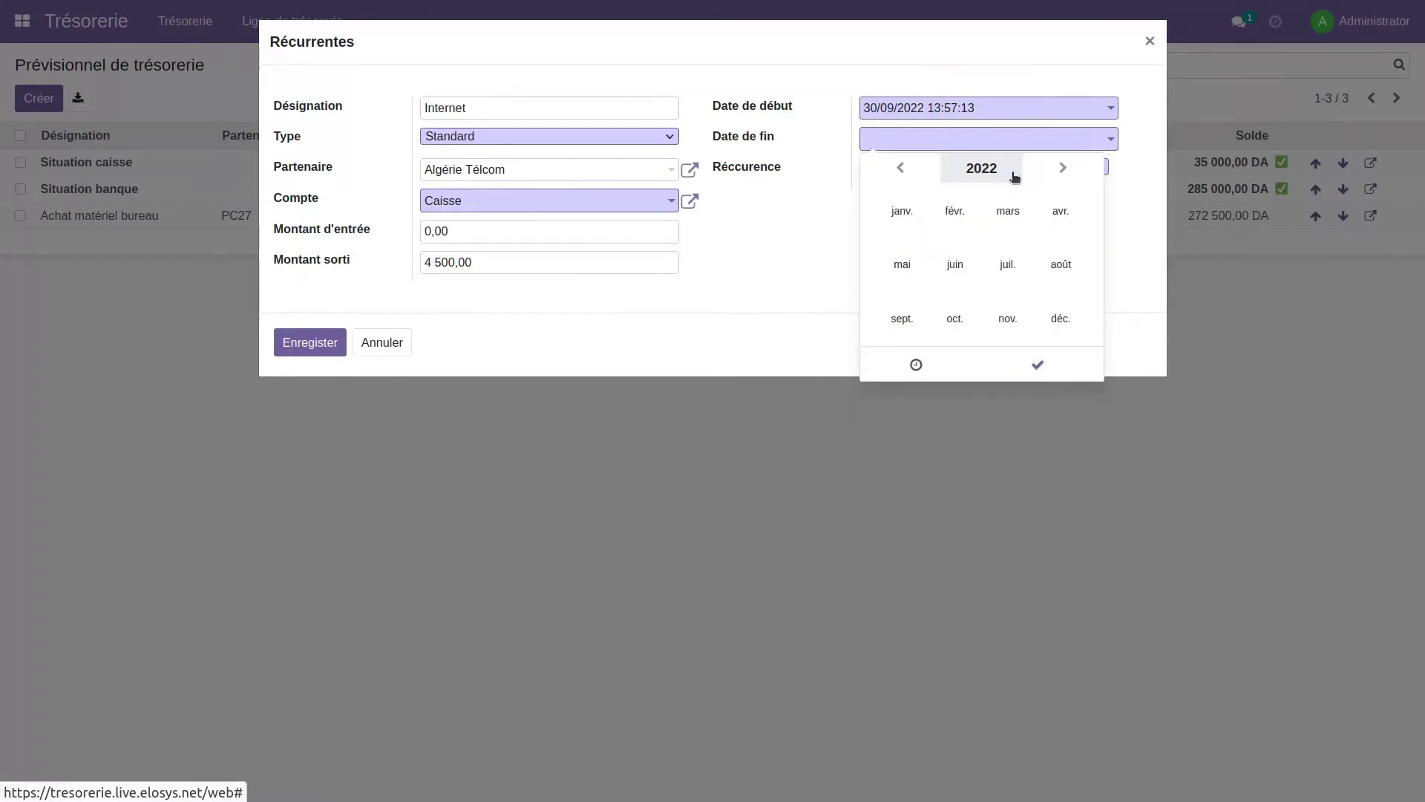
{"action": "left_click", "coordinate": [995, 167]}
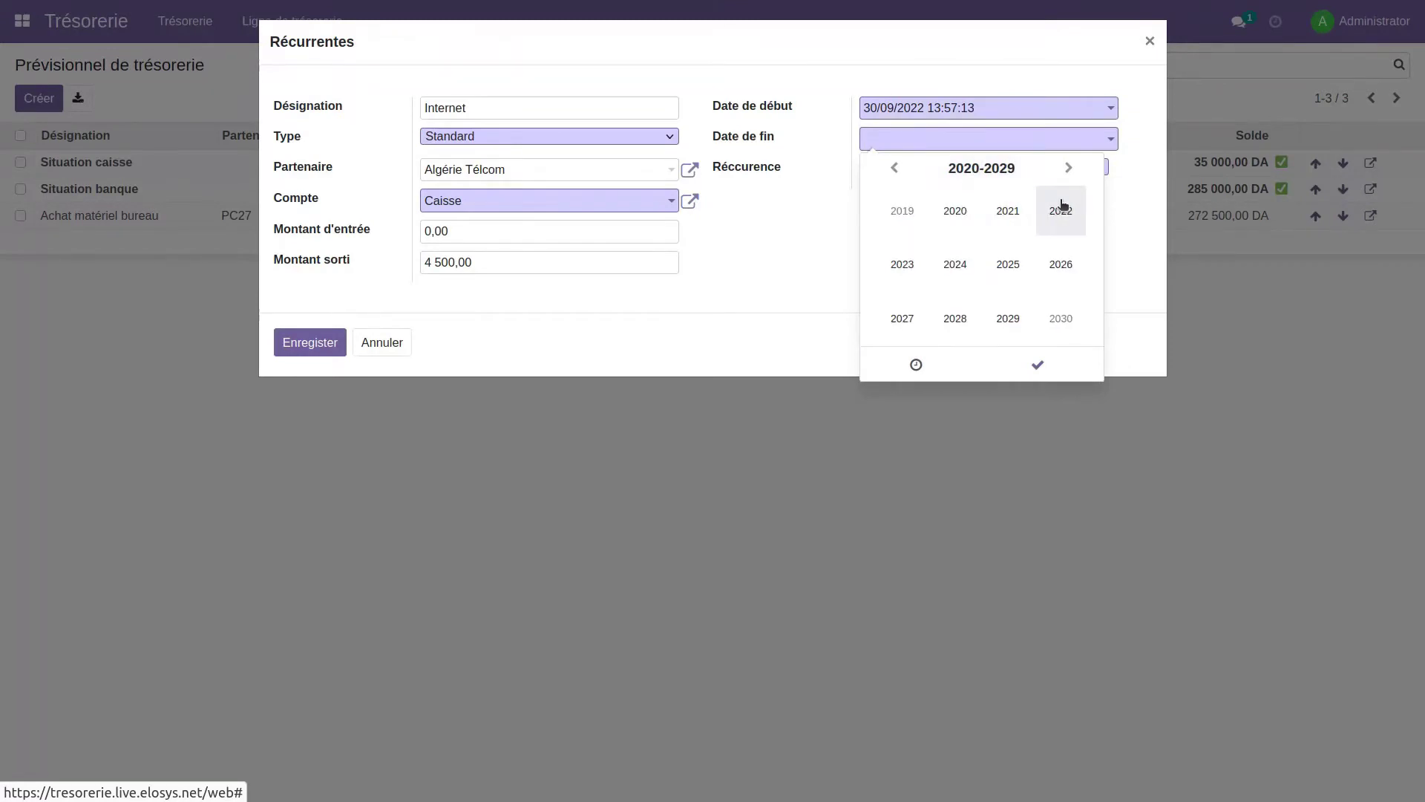
{"action": "left_click", "coordinate": [909, 269]}
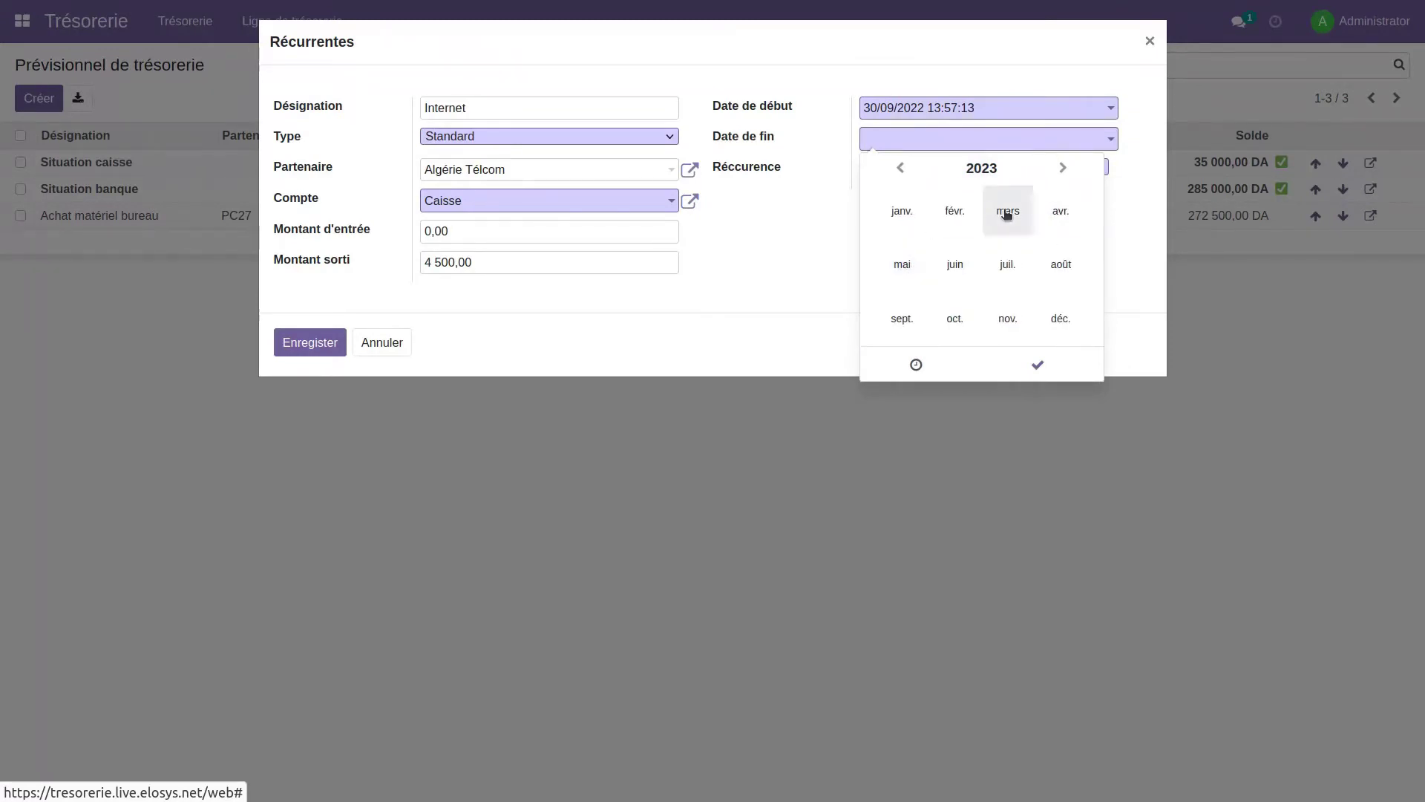
{"action": "left_click", "coordinate": [906, 327]}
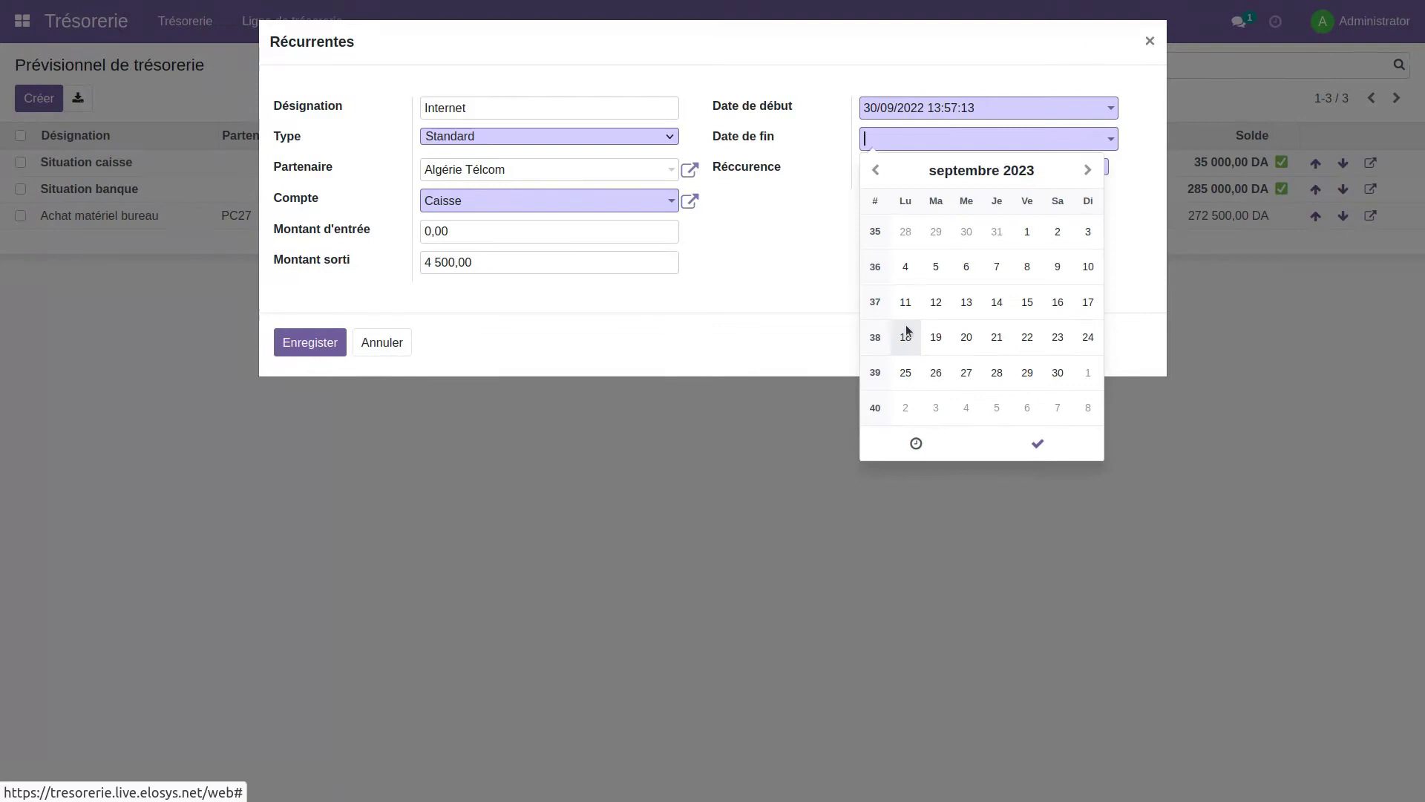
{"action": "left_click", "coordinate": [1055, 371]}
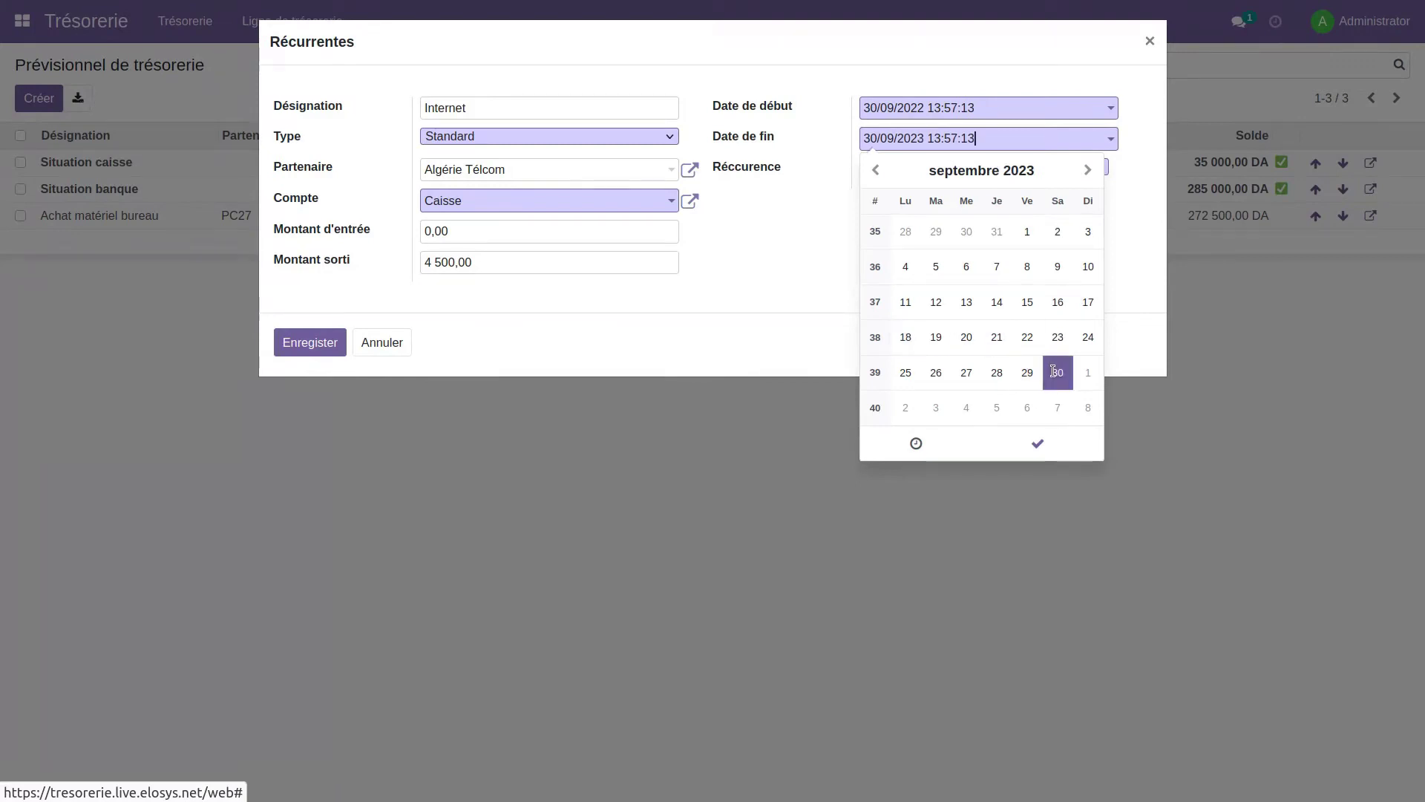
{"action": "left_click", "coordinate": [1049, 444]}
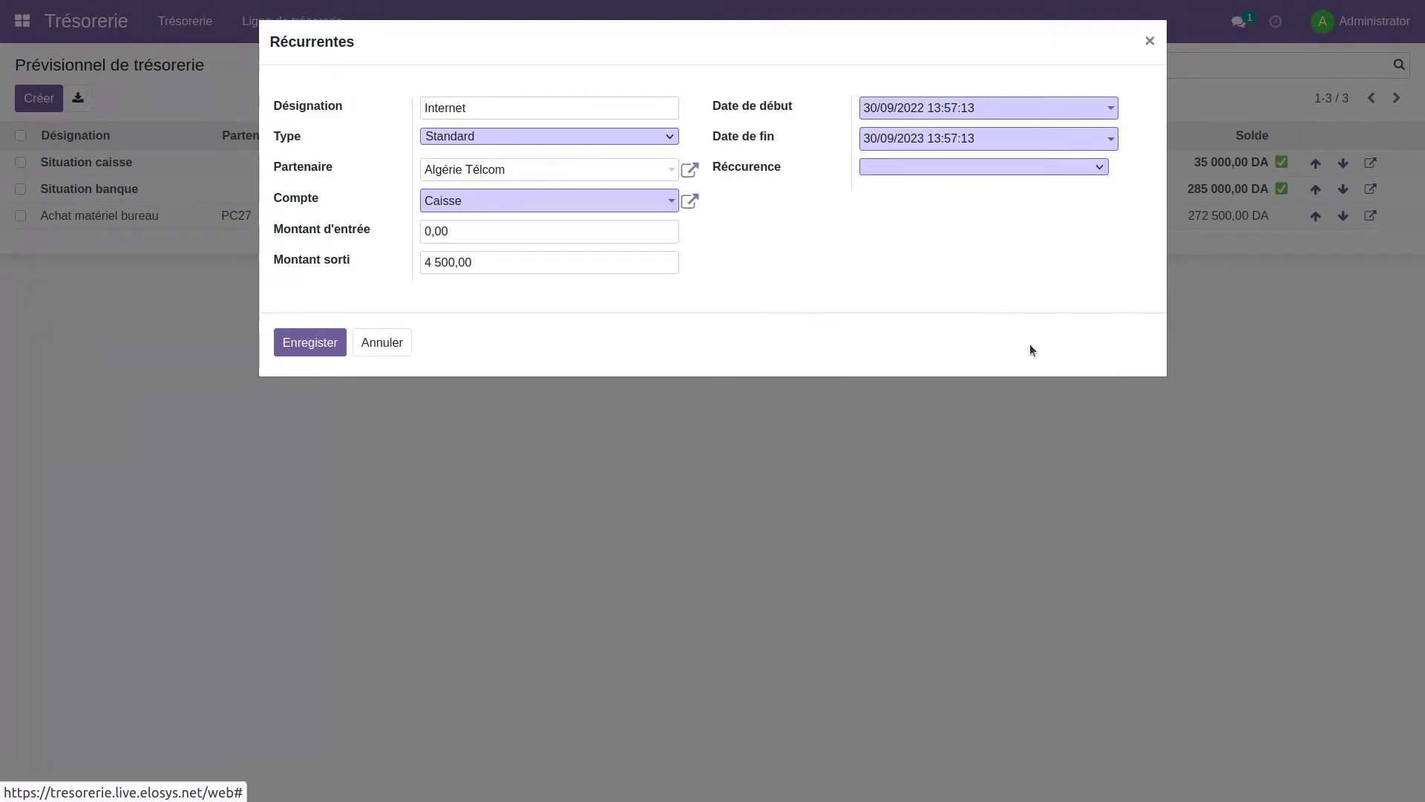
- Set the recurring Internet line to repeat by Month on day 1
{"action": "left_click", "coordinate": [923, 166]}
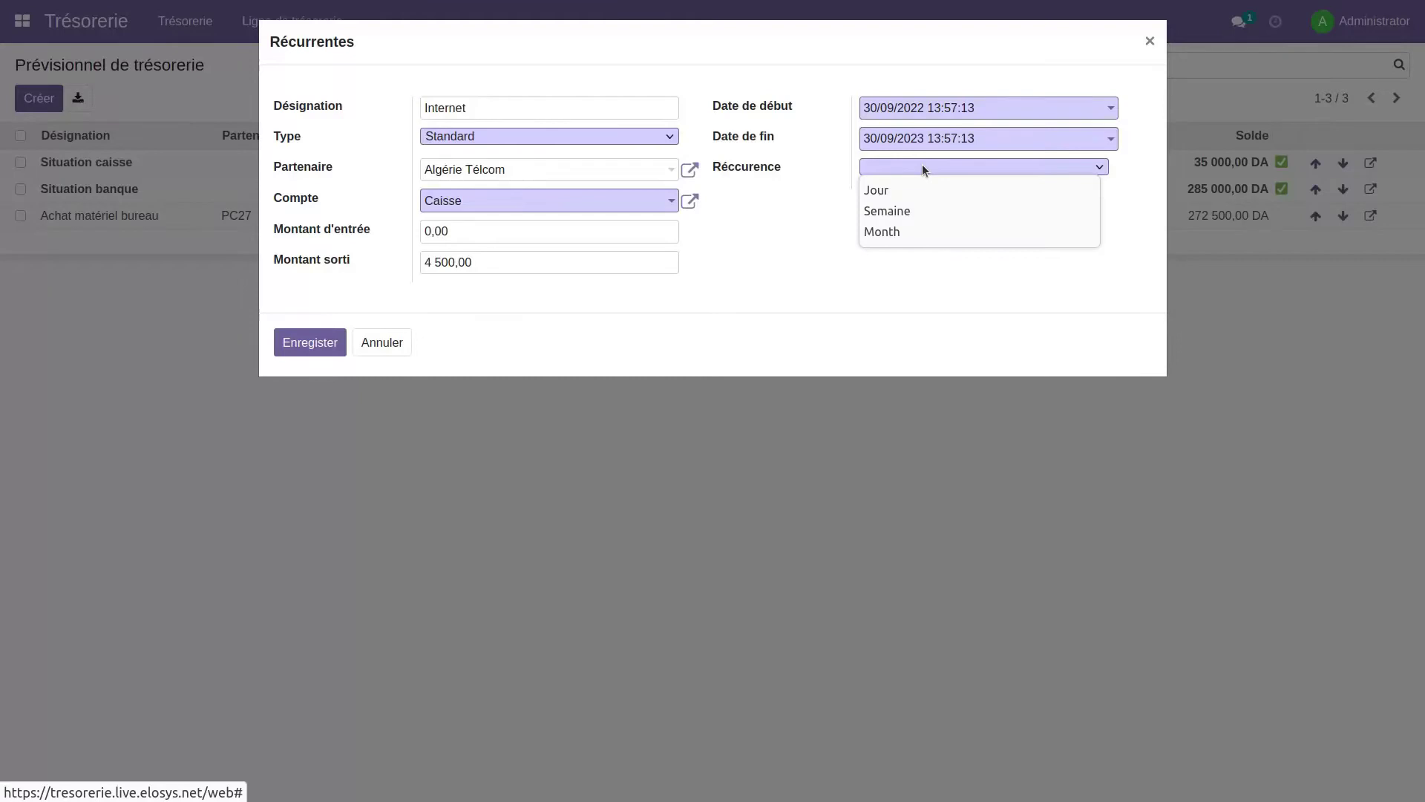
{"action": "left_click", "coordinate": [880, 232]}
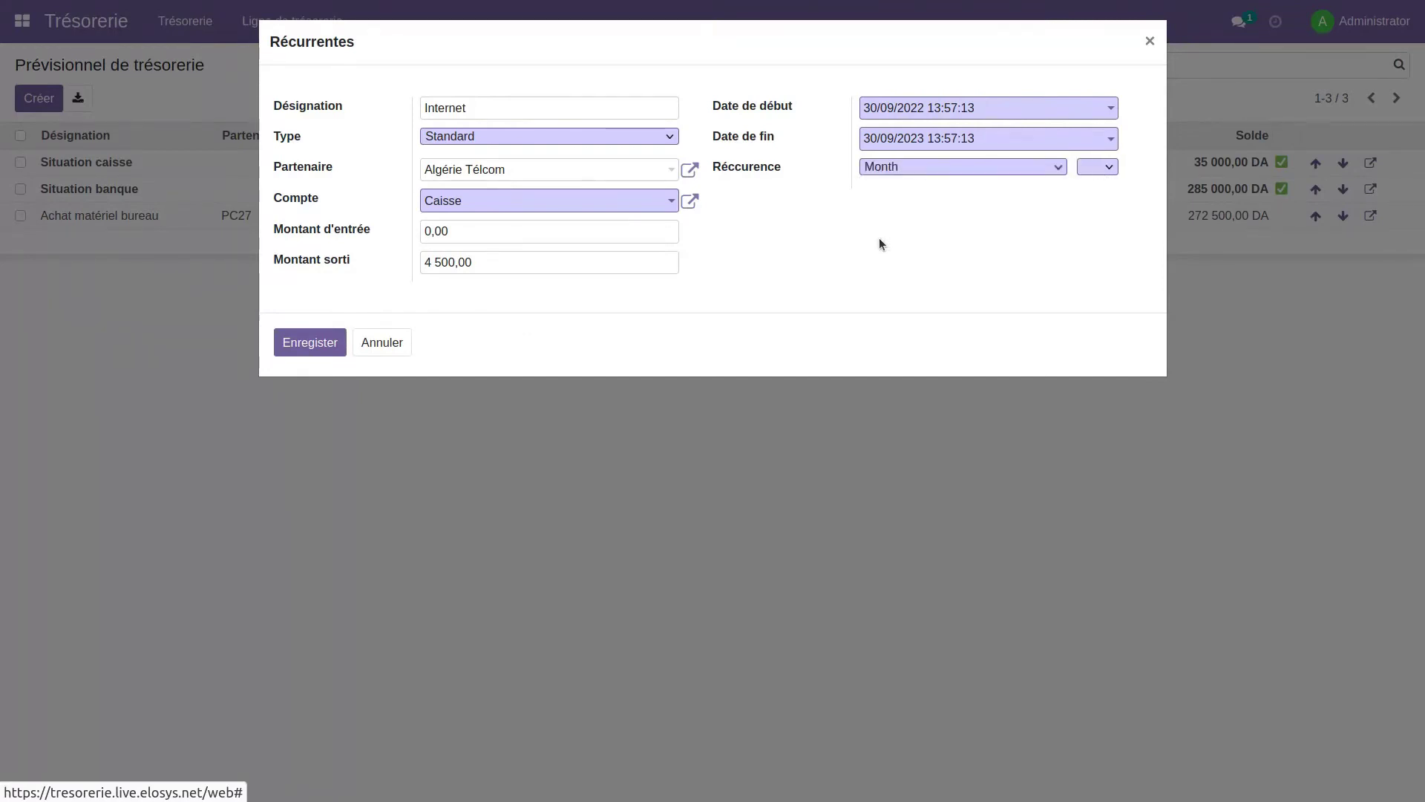
{"action": "left_click", "coordinate": [1112, 165]}
{"action": "left_click", "coordinate": [1090, 191]}
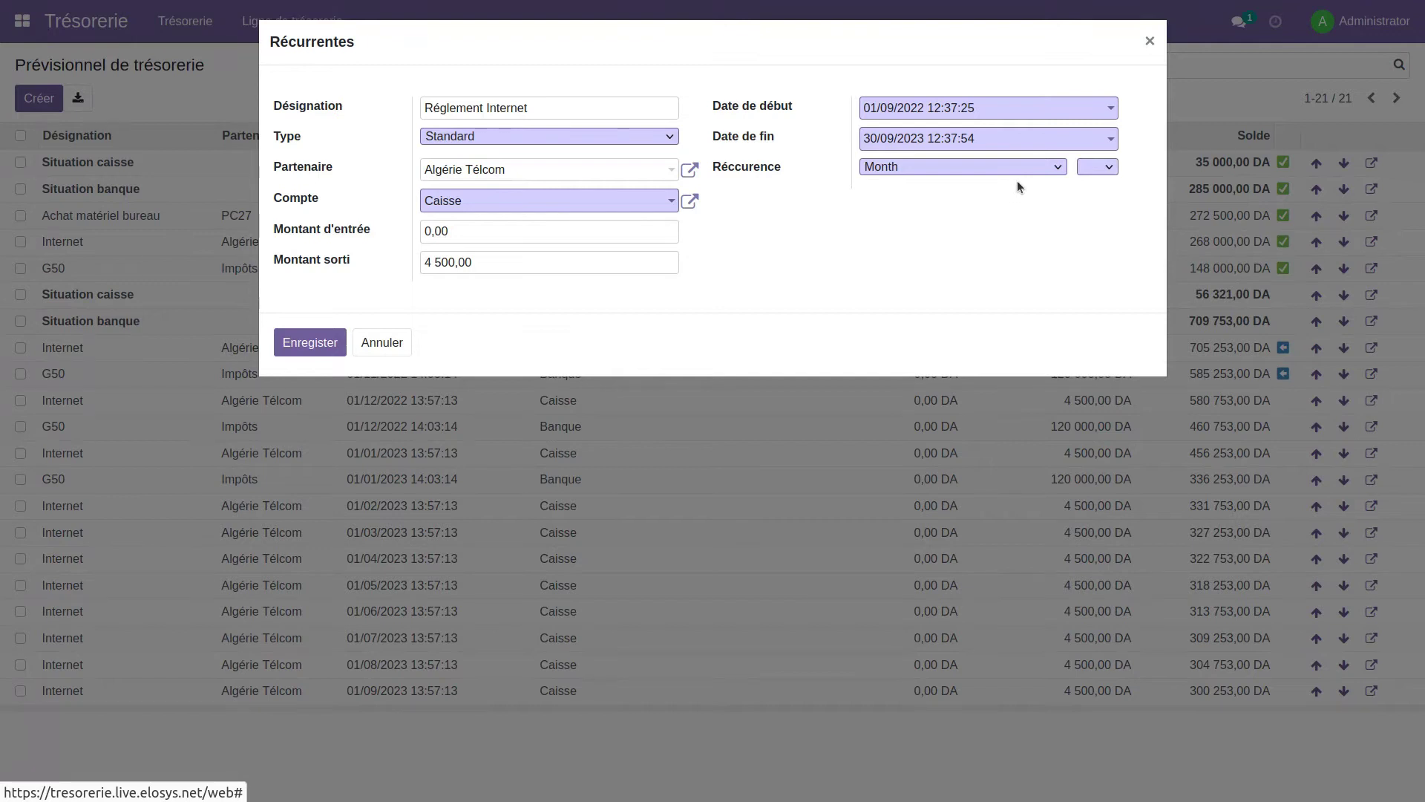
- Examine the recurrence frequencies and the day-of-month choices offered for the Réglement Internet line
{"action": "left_click", "coordinate": [947, 165]}
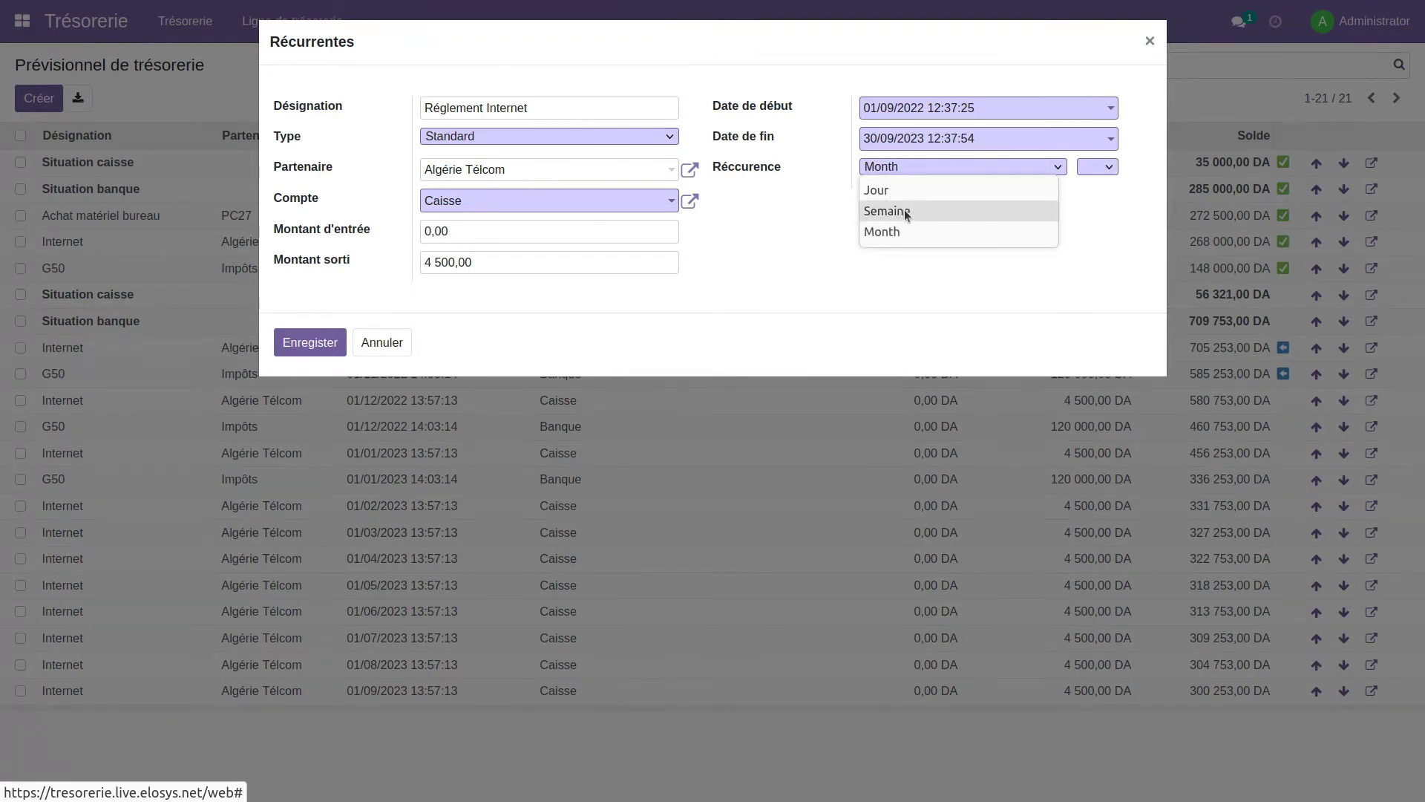
{"action": "left_click", "coordinate": [1099, 169]}
{"action": "left_click", "coordinate": [1100, 169]}
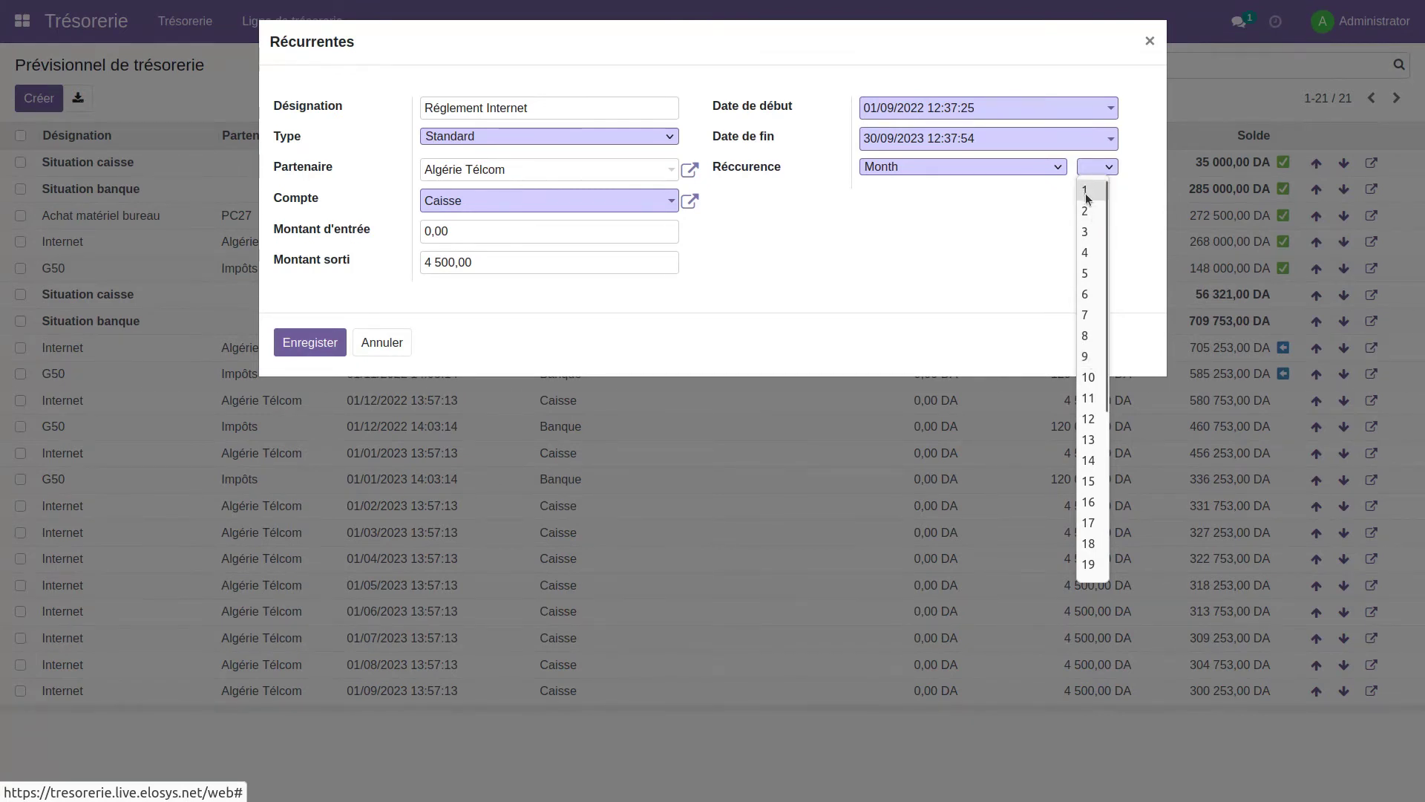
{"action": "scroll", "coordinate": [1084, 415], "scroll_direction": "down", "scroll_amount": 3}
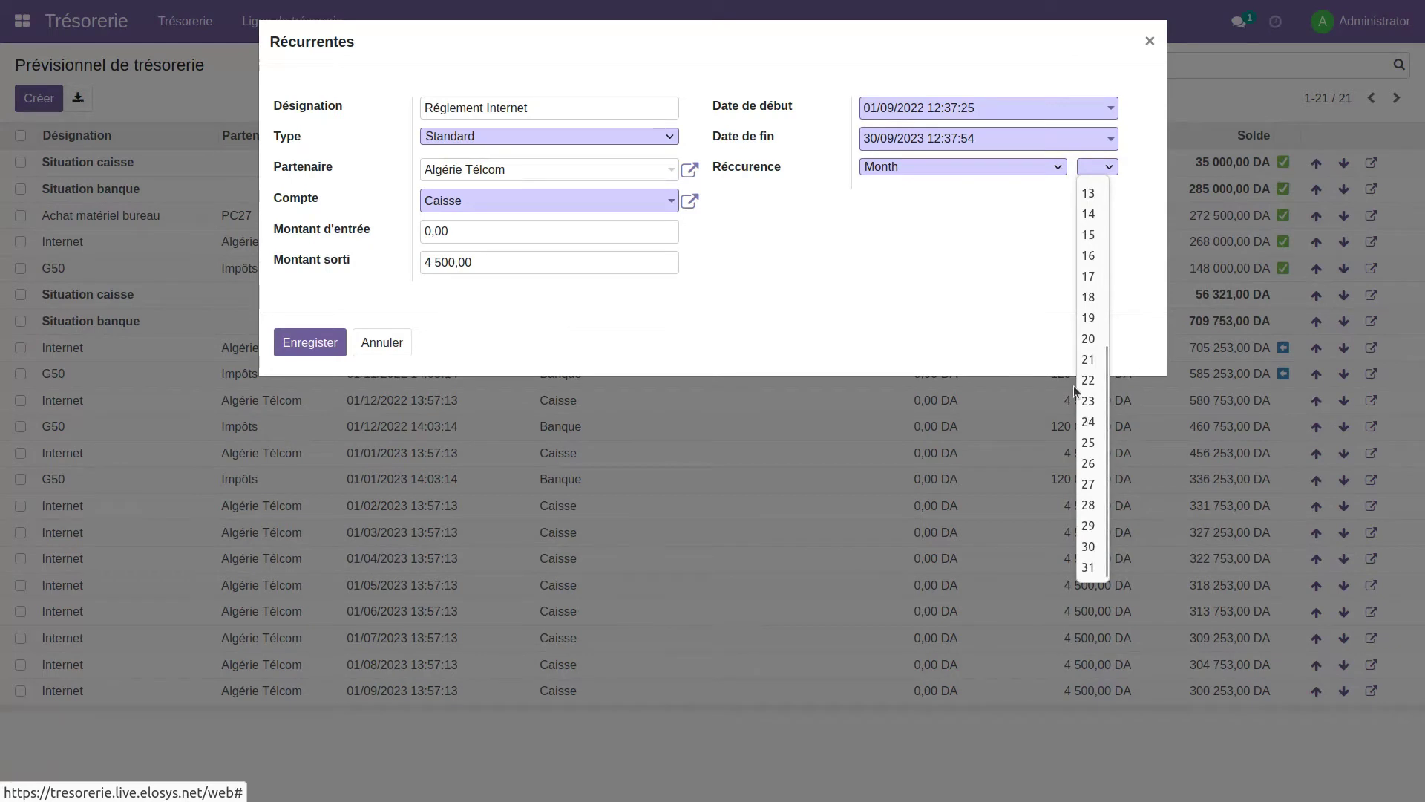
{"action": "left_click", "coordinate": [992, 160]}
- Try a Semaine recurrence on Vendredi for the Réglement Internet line
{"action": "left_click", "coordinate": [993, 166]}
{"action": "left_click", "coordinate": [943, 208]}
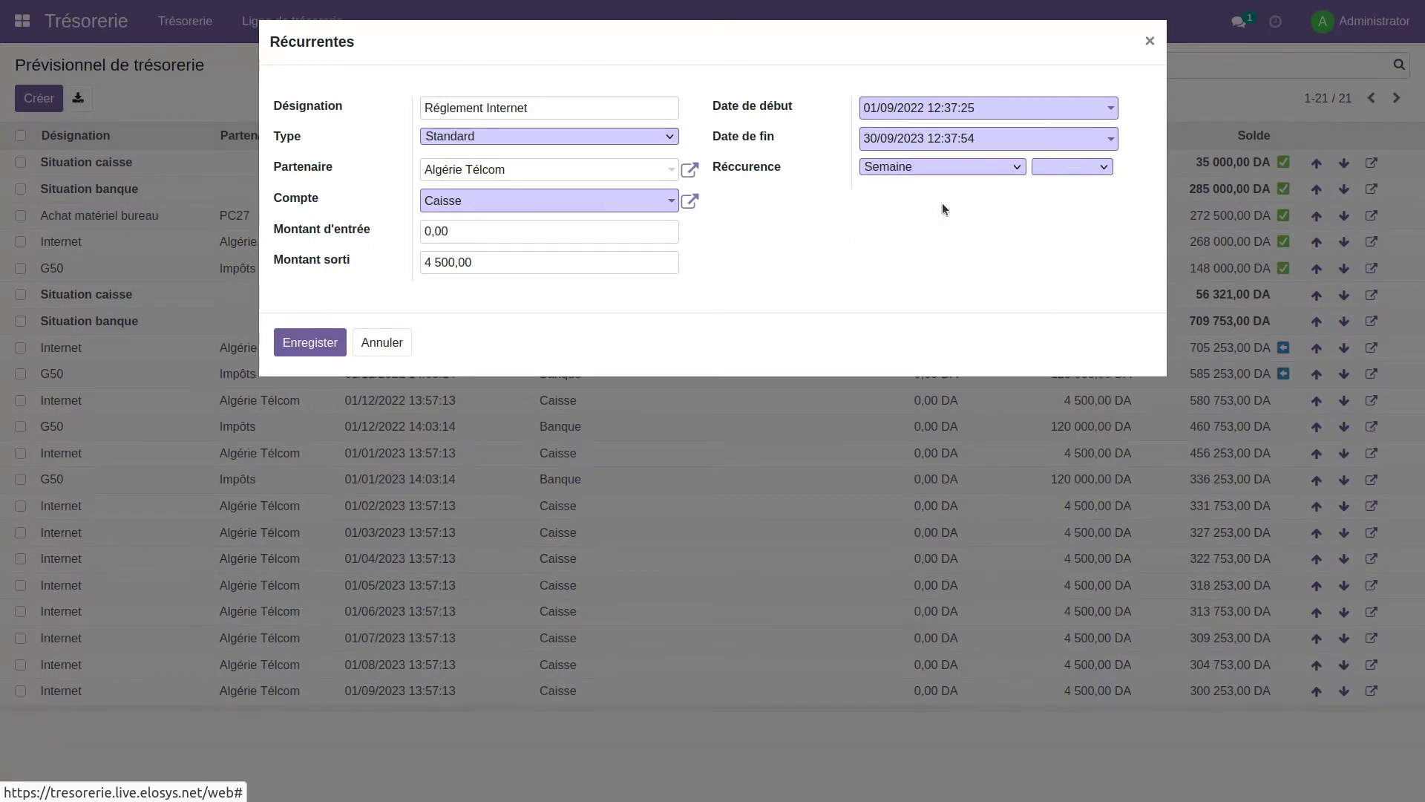
{"action": "left_click", "coordinate": [1075, 166]}
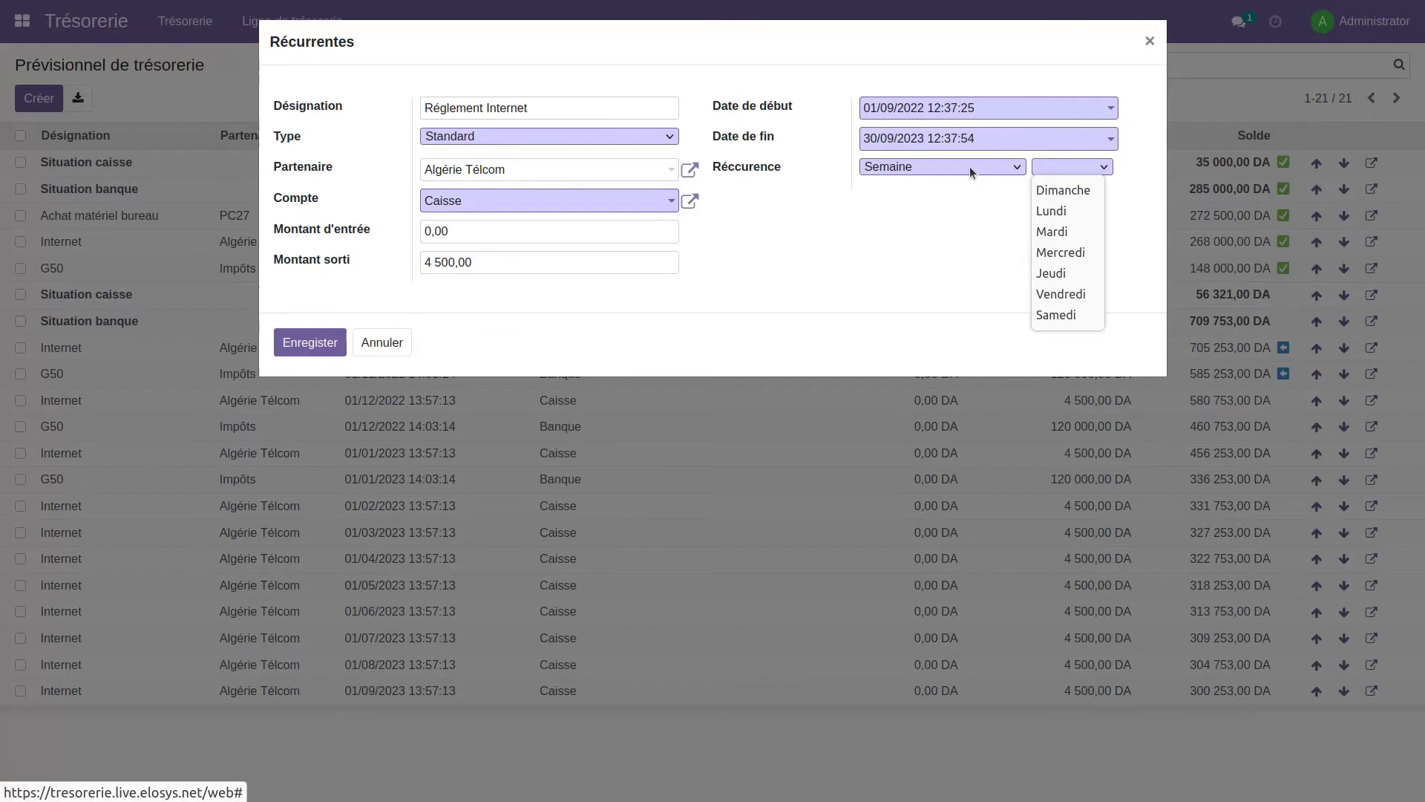
{"action": "left_click", "coordinate": [1062, 295]}
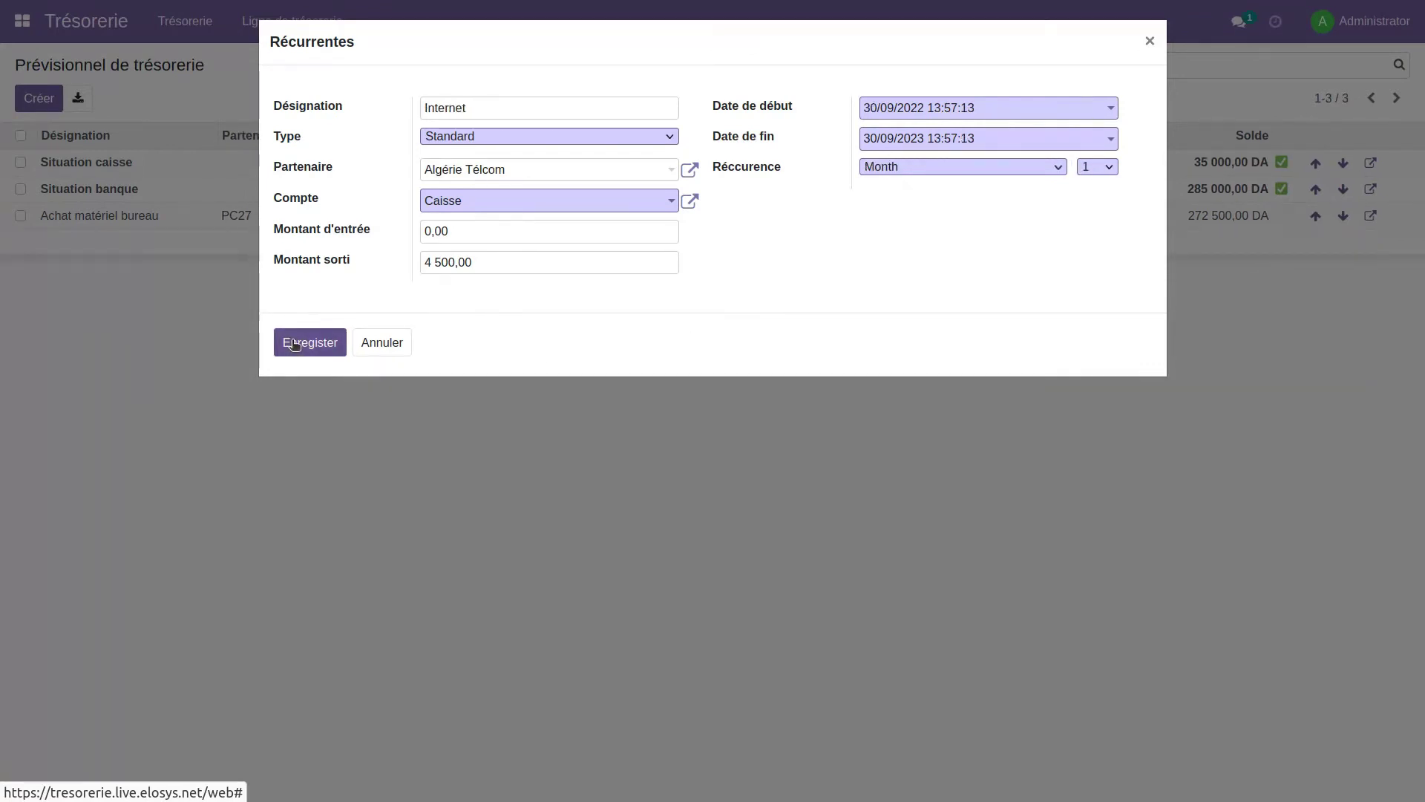
- Save the recurring Internet line to generate its monthly forecast entries
{"action": "left_click", "coordinate": [294, 344]}
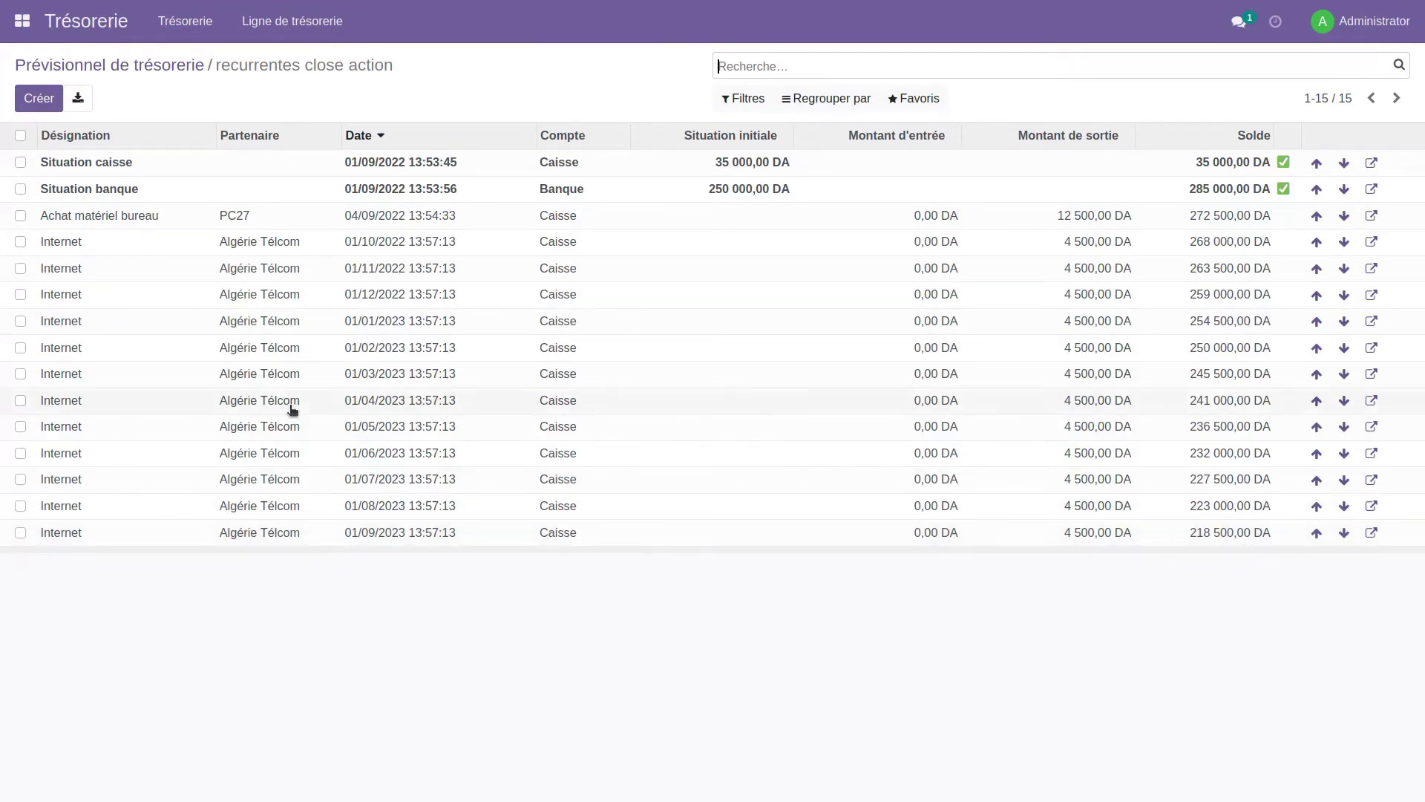
- Start locking the Achat matériel bureau line and the 01/10/2022 Internet line, giving the Achat matériel bureau line an effective date of 11/09/2022
{"action": "left_click", "coordinate": [20, 216]}
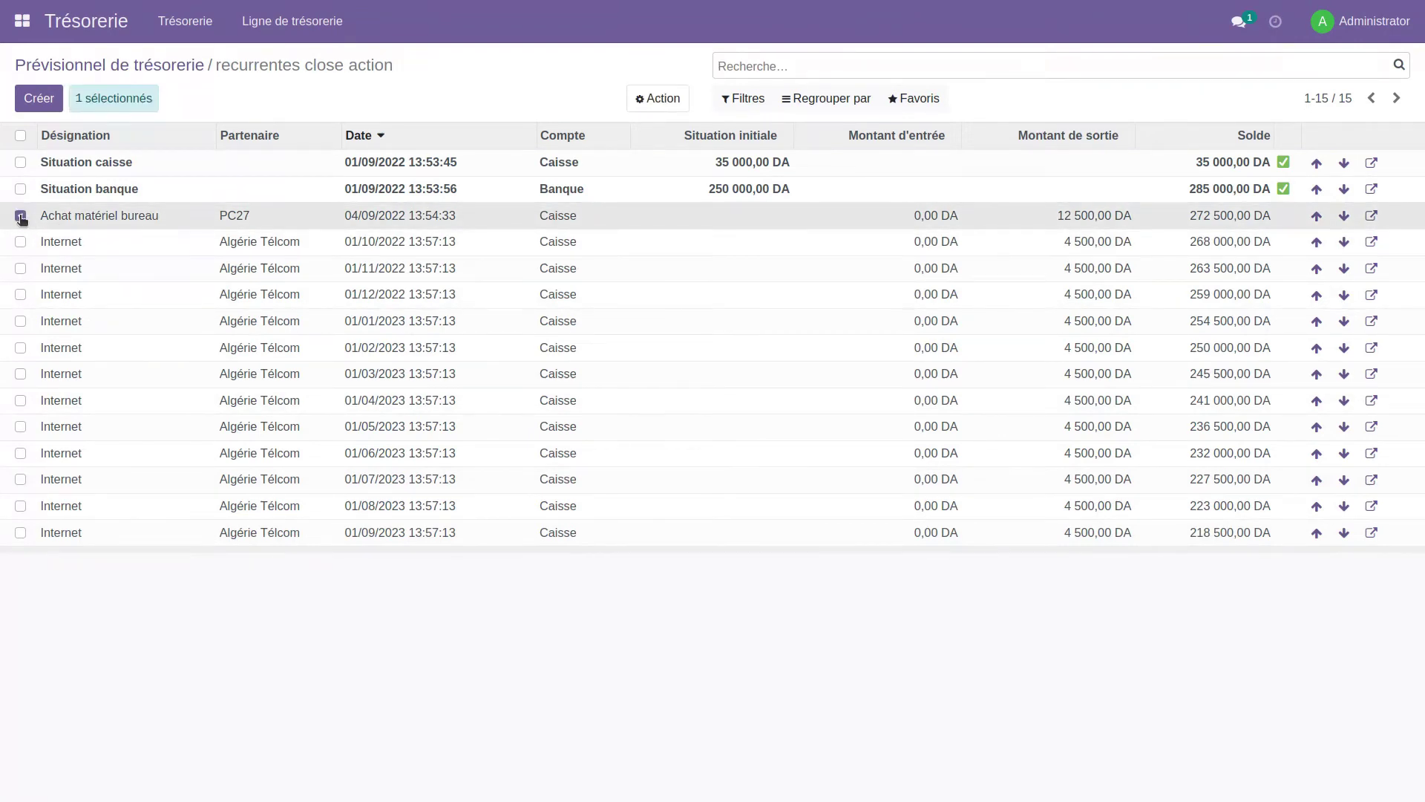
{"action": "left_click", "coordinate": [20, 242]}
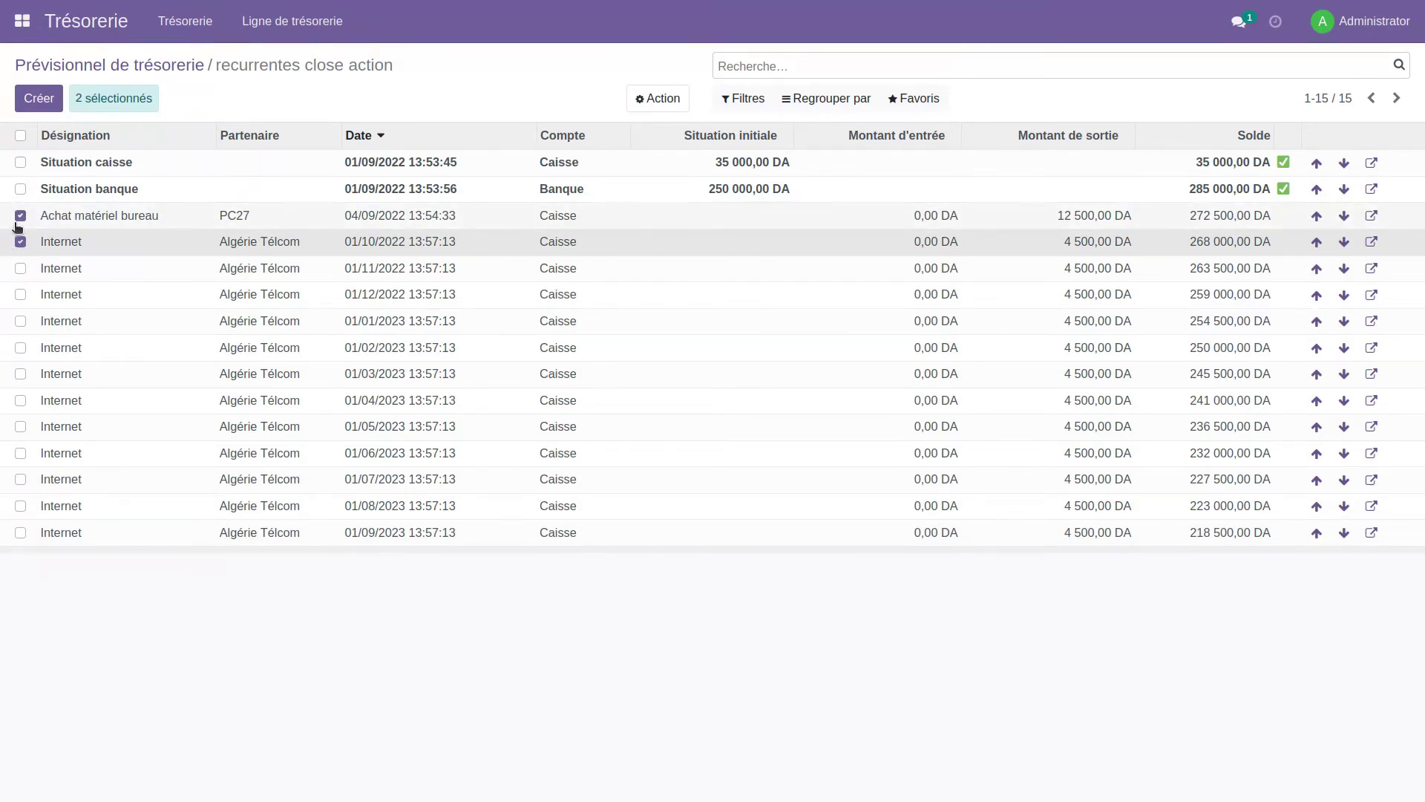
{"action": "left_click", "coordinate": [663, 101]}
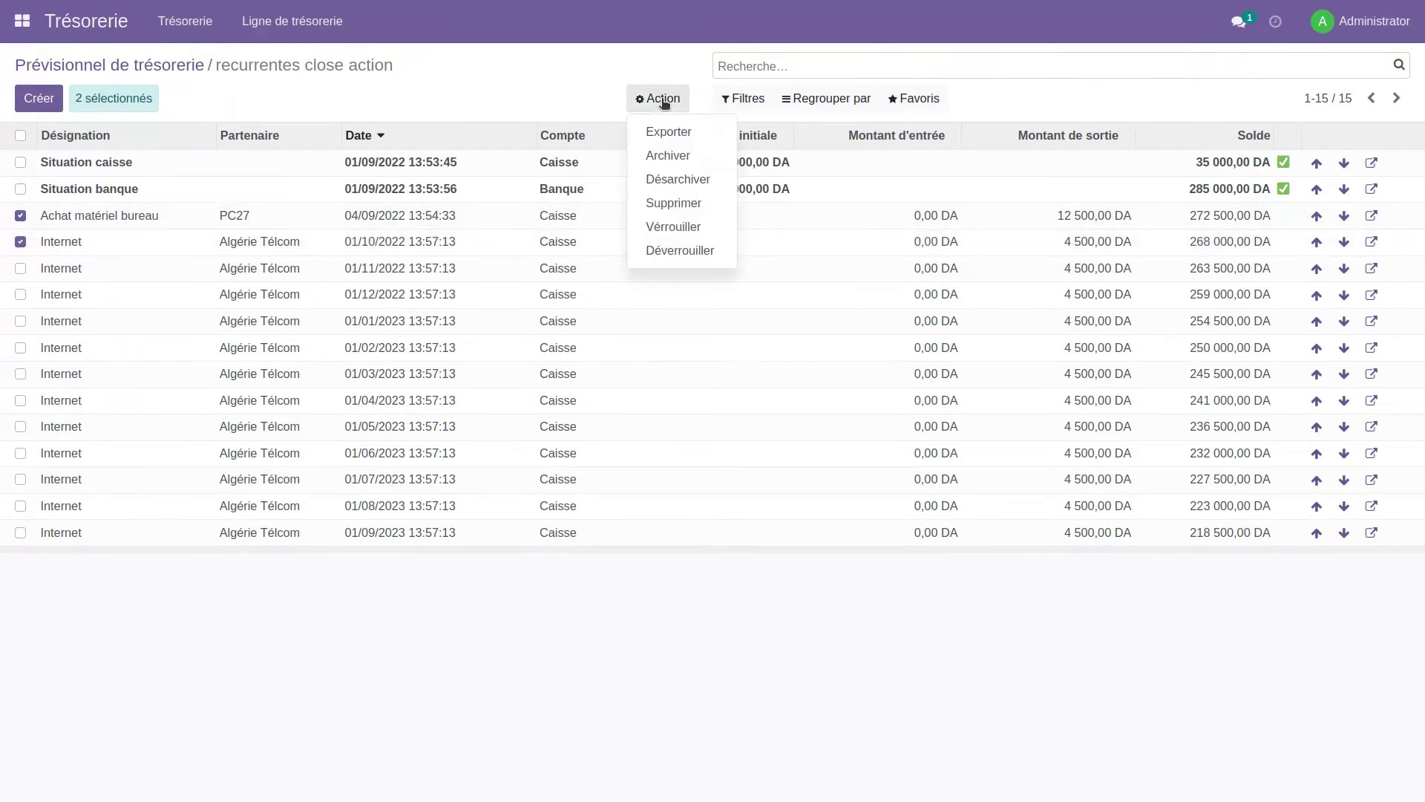
{"action": "left_click", "coordinate": [665, 228]}
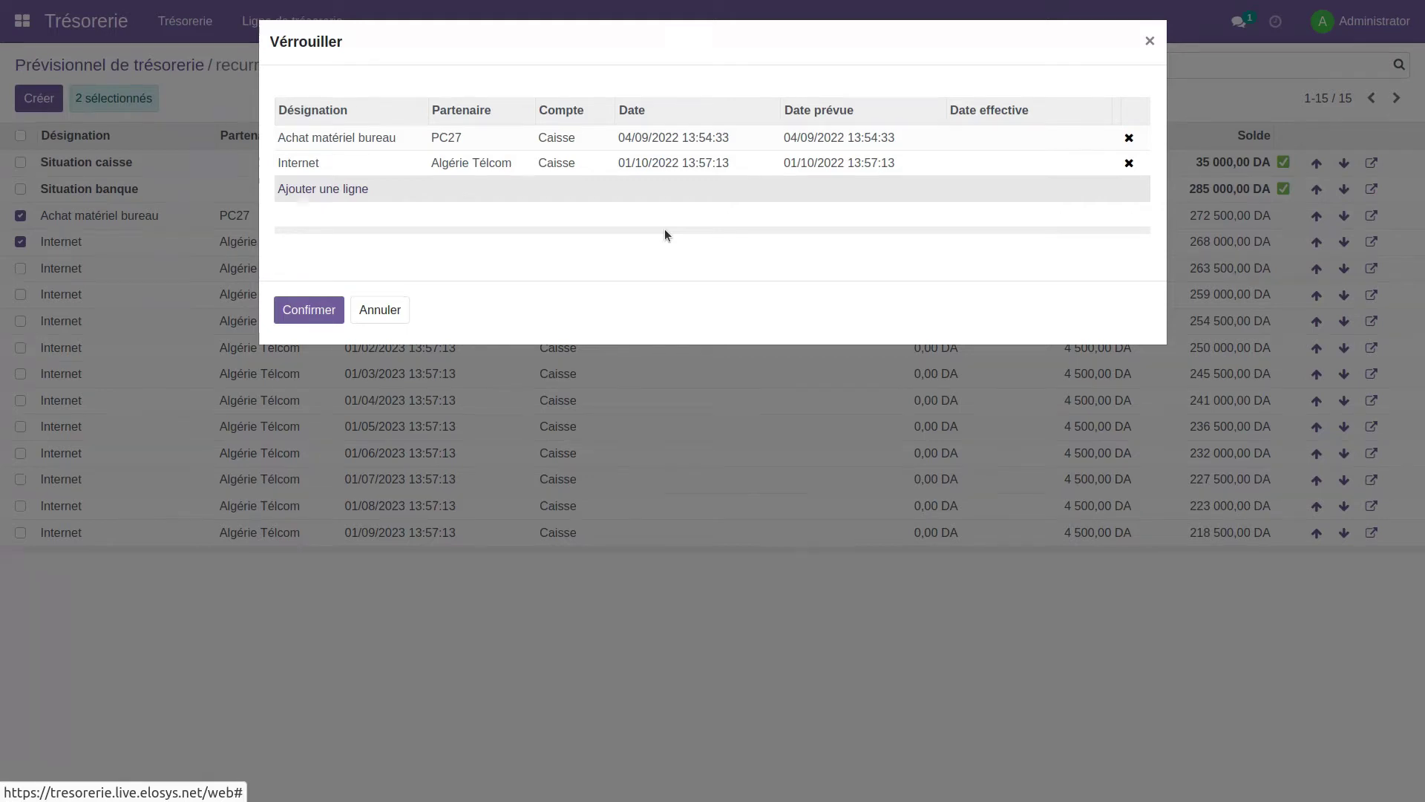
{"action": "left_click", "coordinate": [979, 143]}
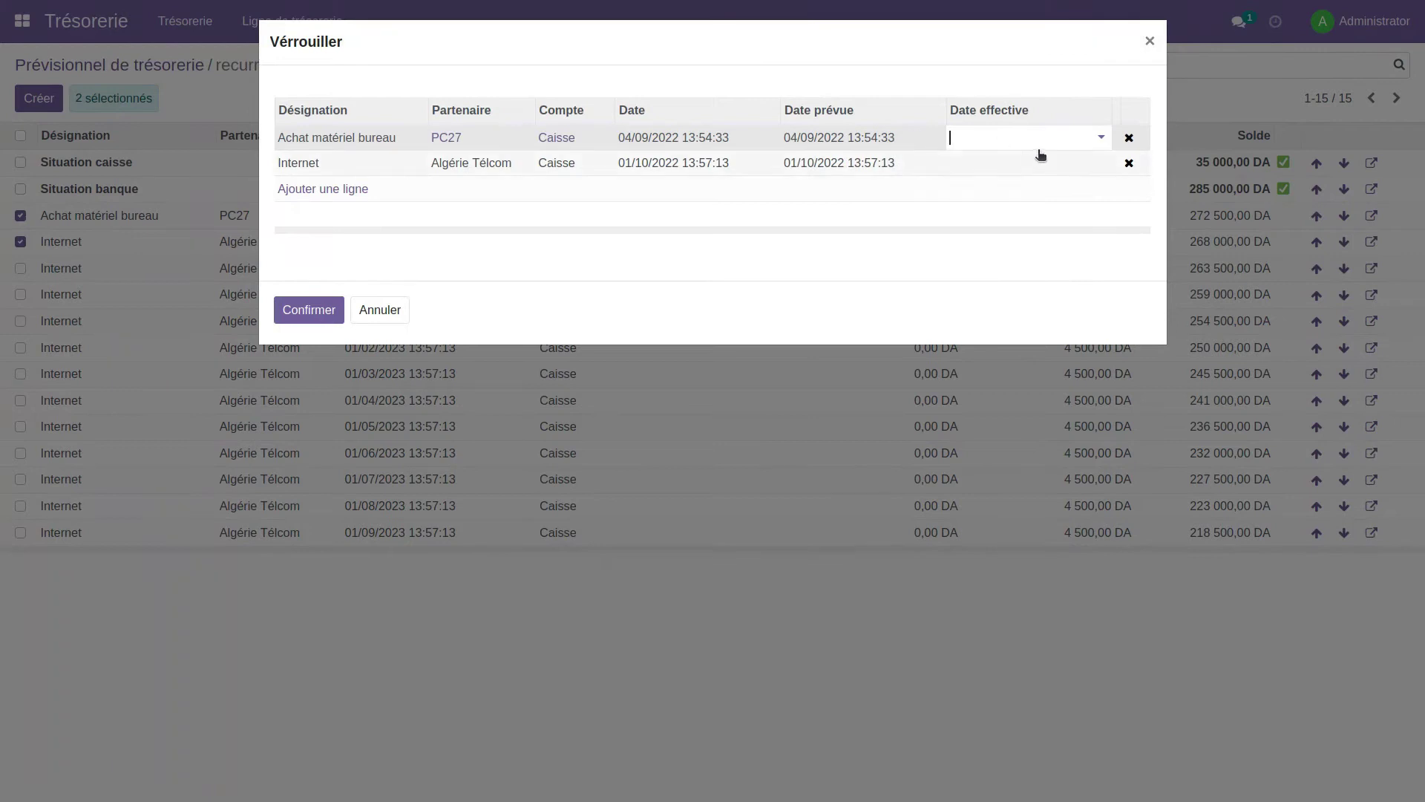
{"action": "left_click", "coordinate": [1066, 138]}
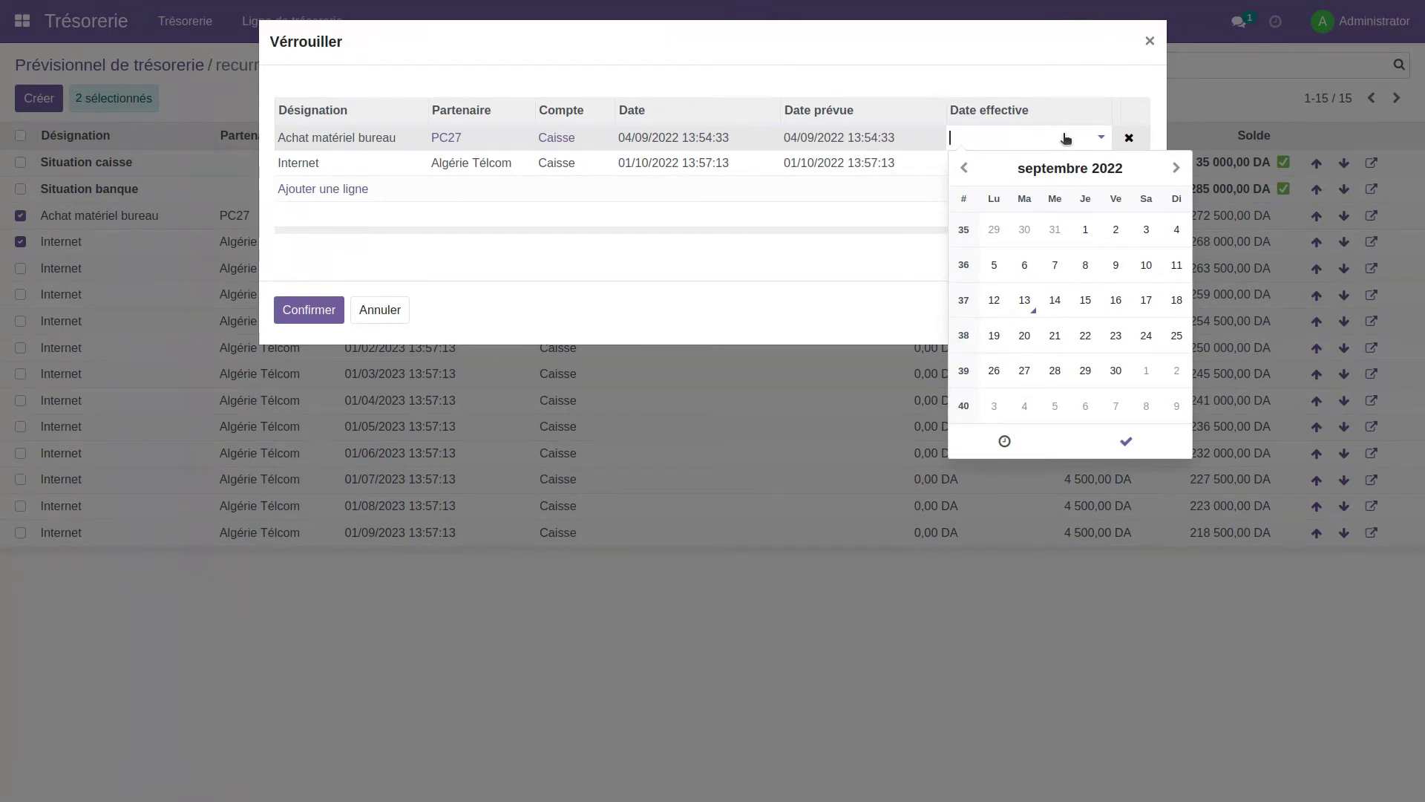
{"action": "left_click", "coordinate": [1176, 271]}
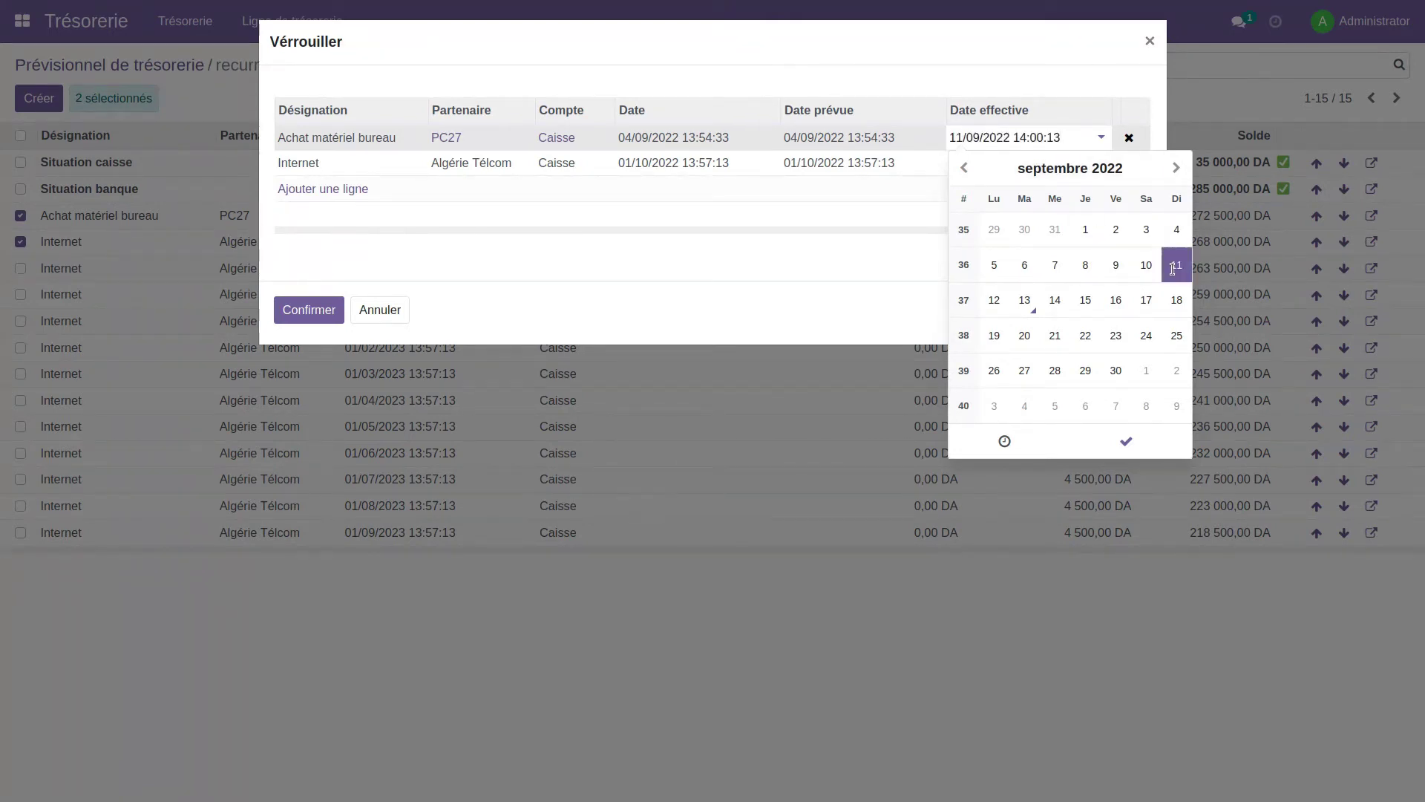
{"action": "left_click", "coordinate": [1127, 442]}
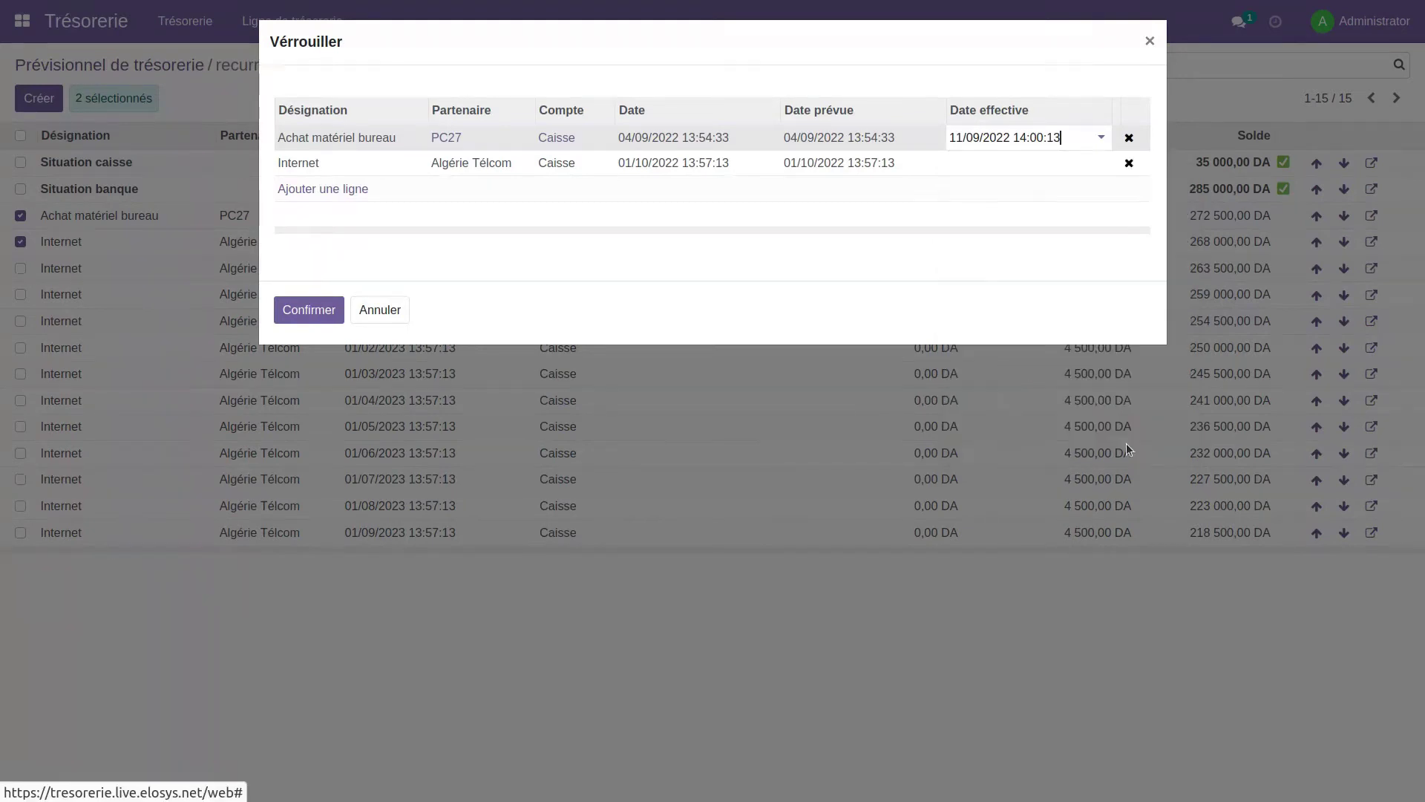
- Set the Internet line's effective date to 13/09/2022 and confirm the locking of both lines
{"action": "left_click", "coordinate": [1023, 166]}
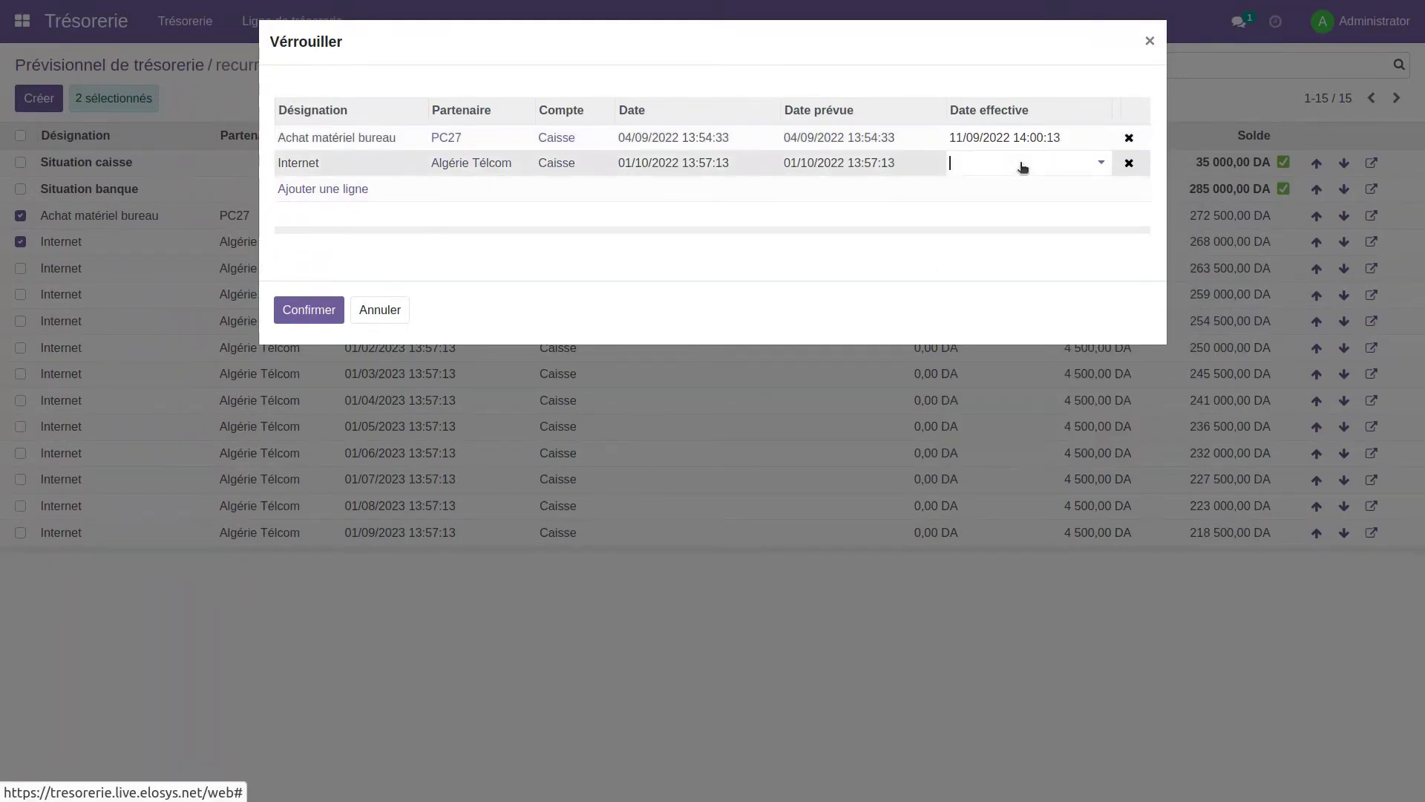
{"action": "left_click", "coordinate": [1095, 170]}
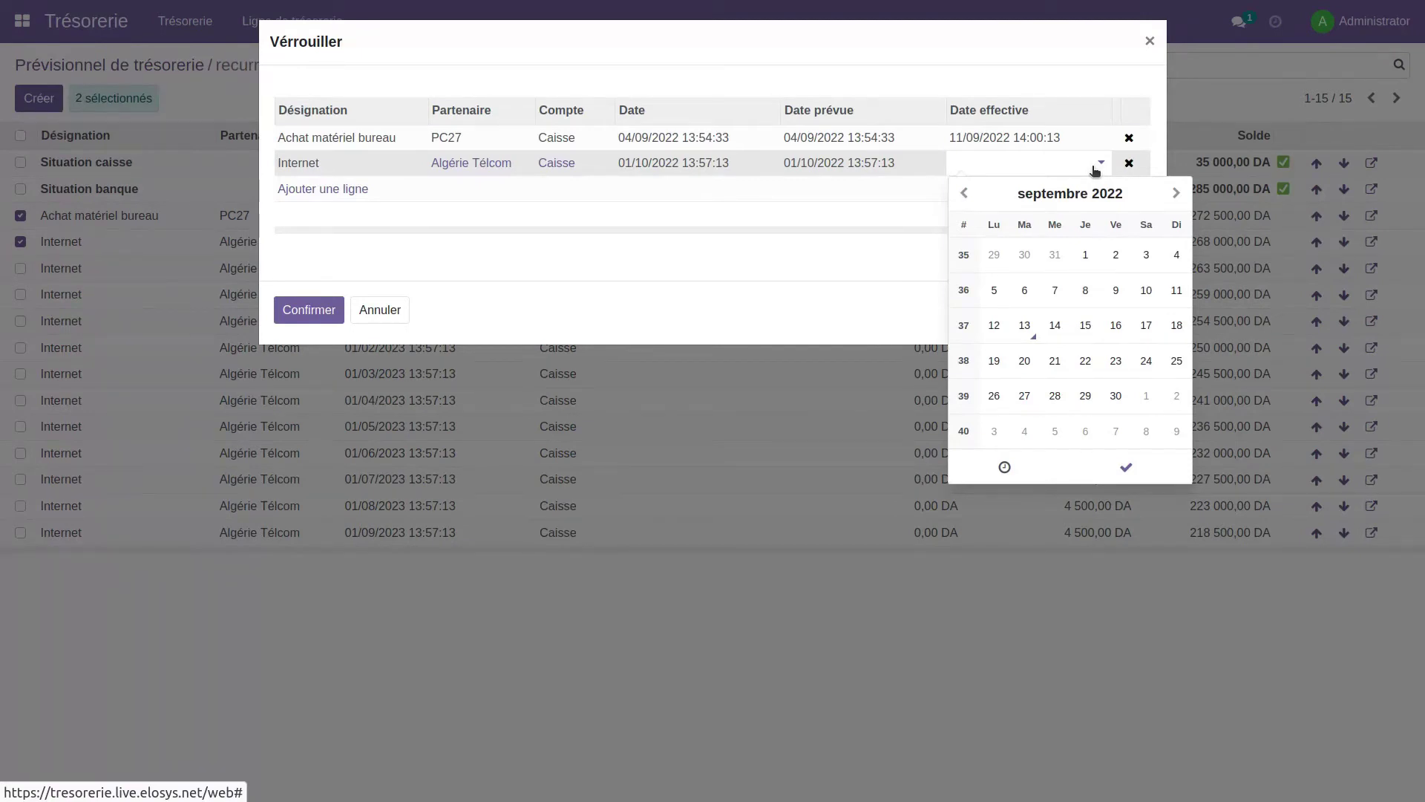
{"action": "left_click", "coordinate": [1025, 327]}
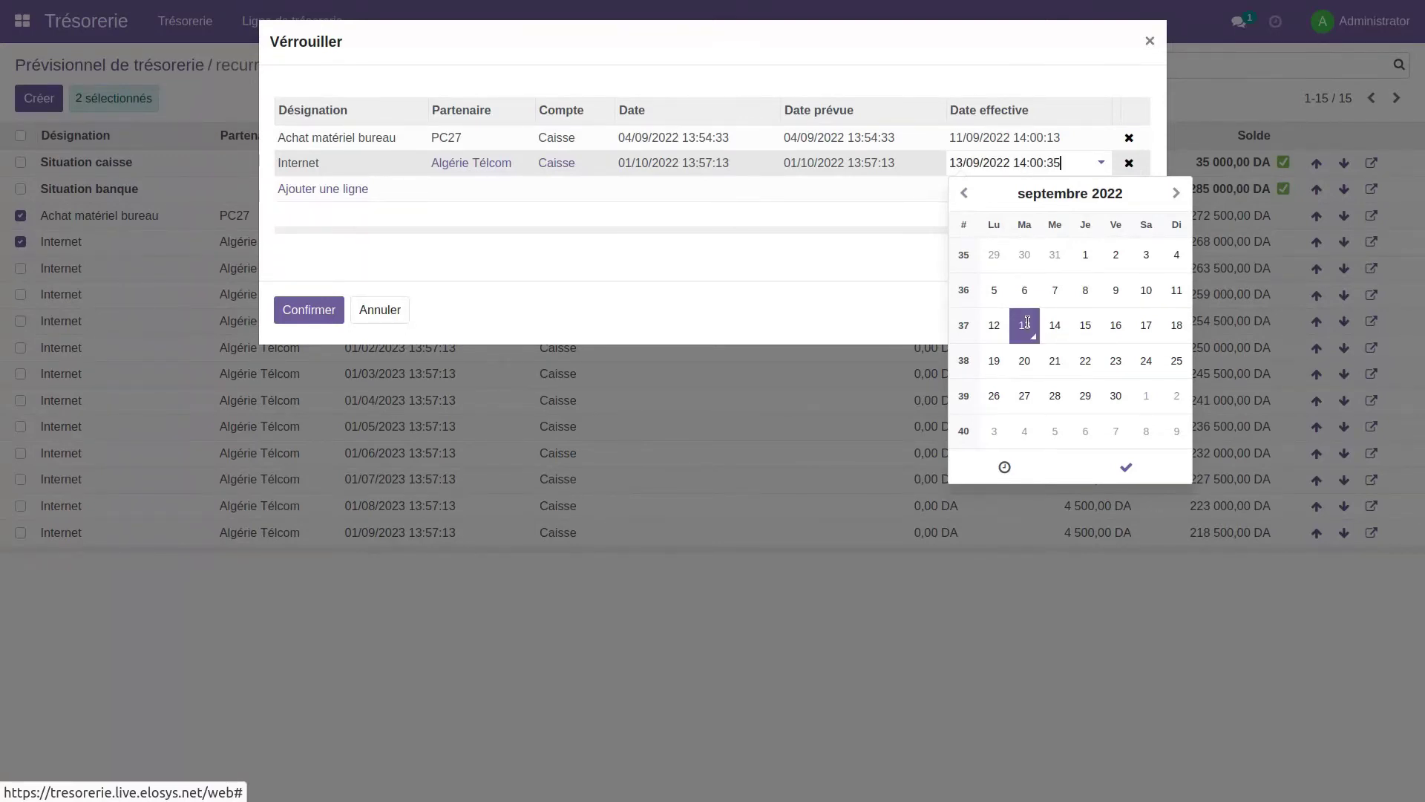
{"action": "left_click", "coordinate": [1130, 466]}
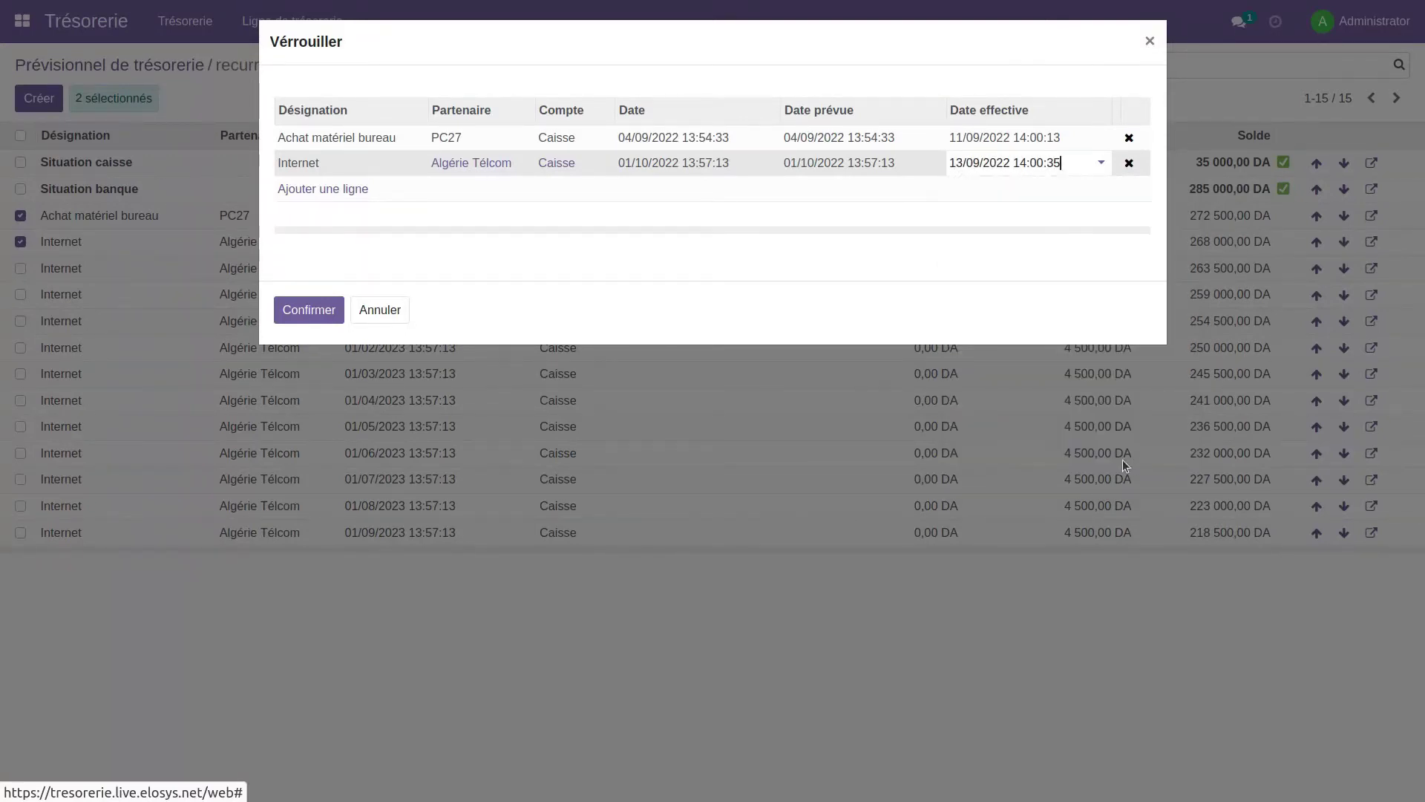
{"action": "left_click", "coordinate": [301, 312]}
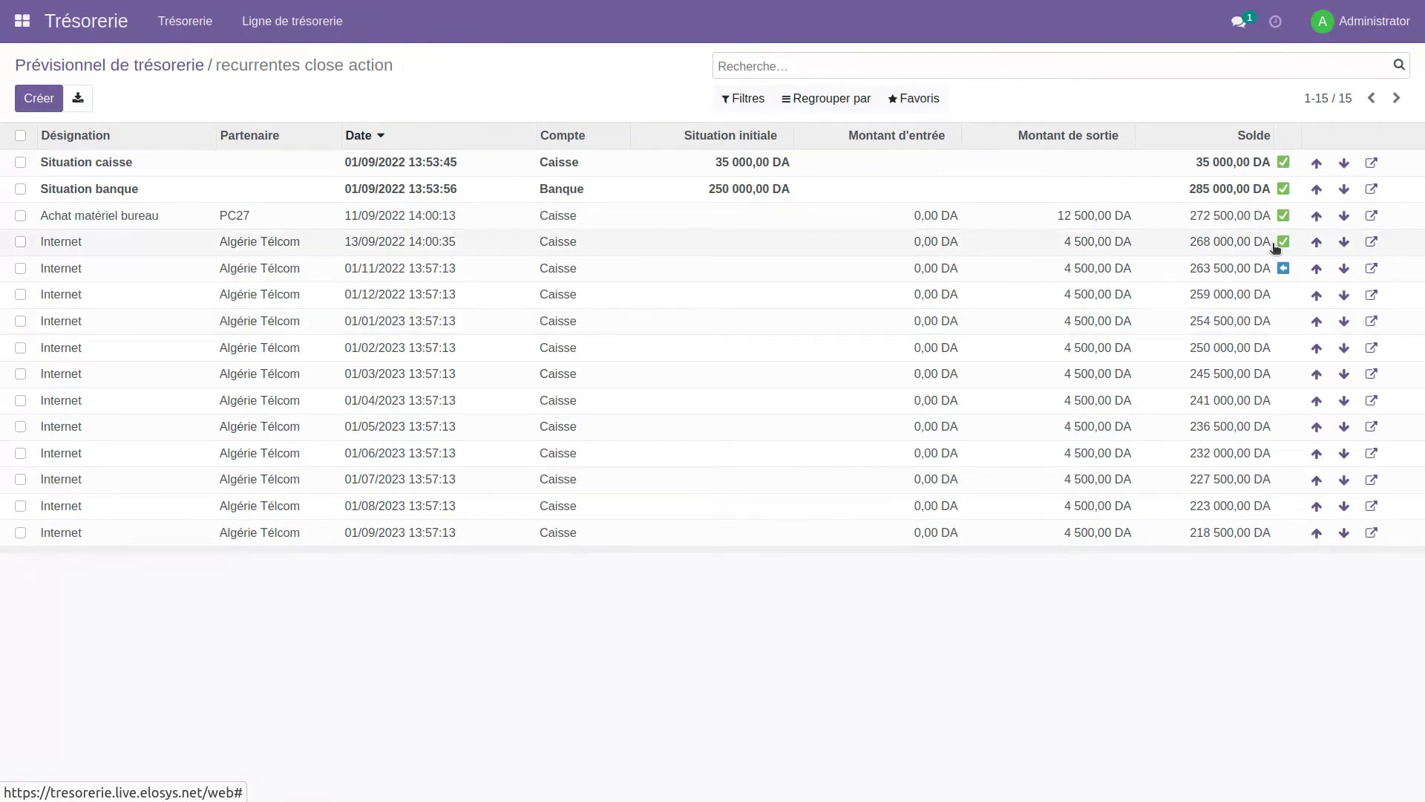
{"action": "left_click", "coordinate": [20, 243]}
{"action": "left_click", "coordinate": [20, 216]}
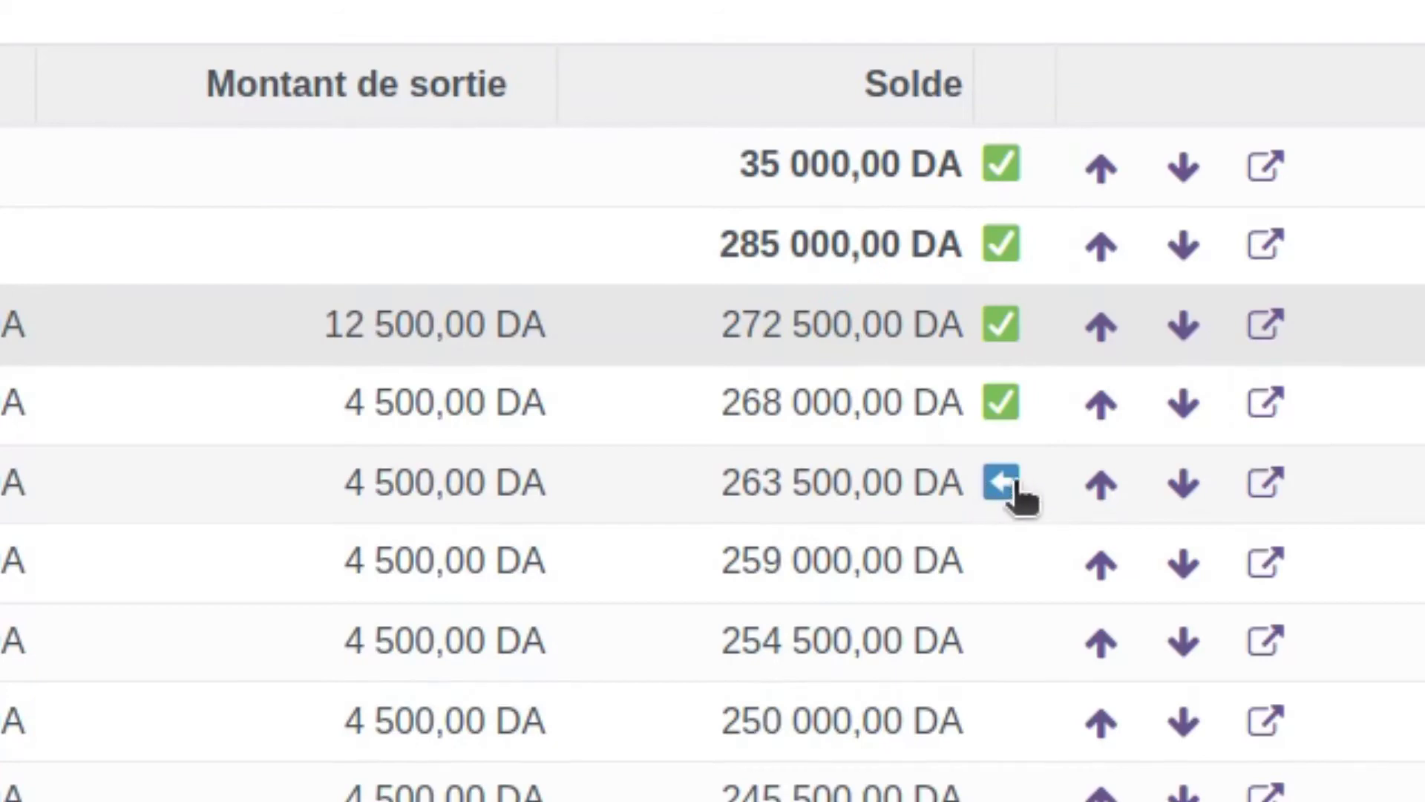
{"action": "left_click", "coordinate": [20, 269]}
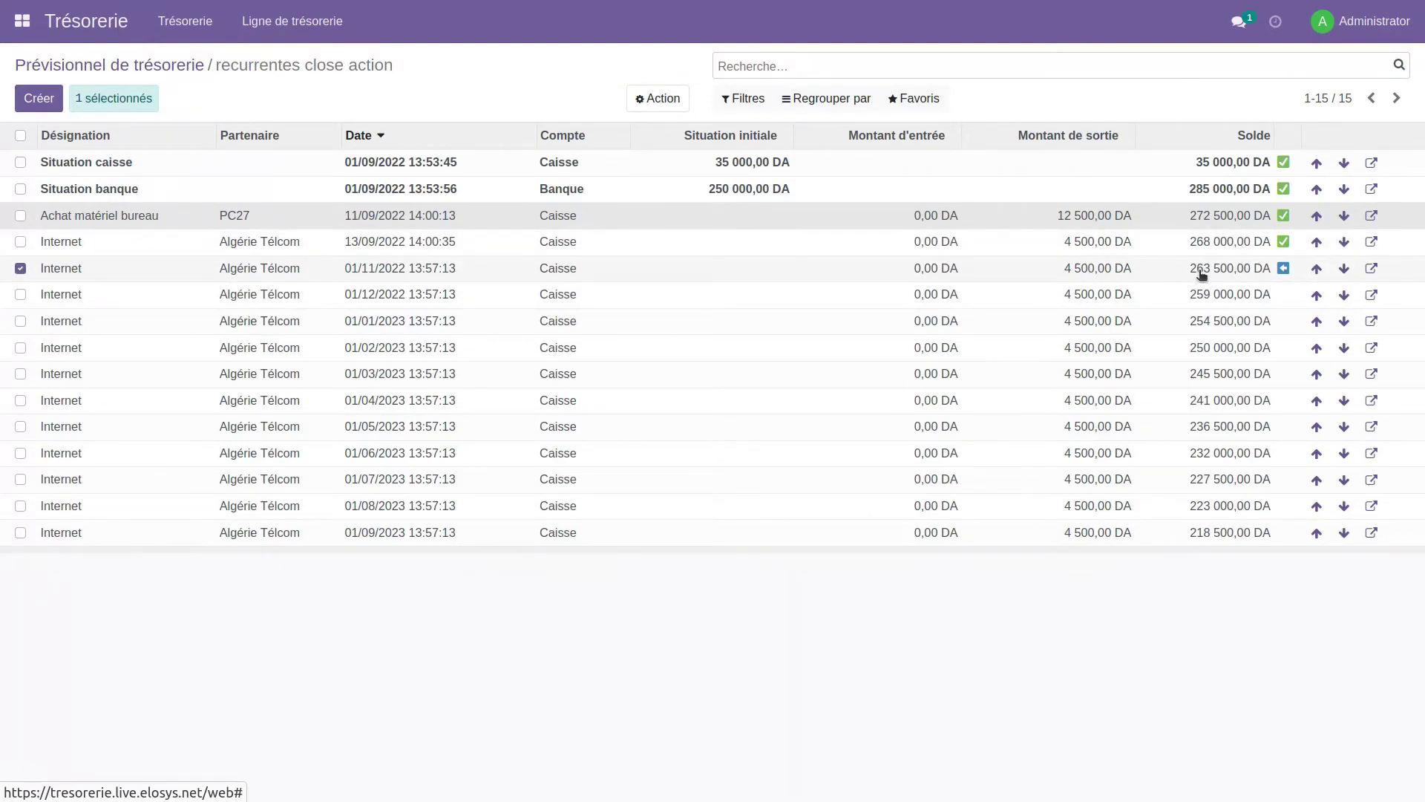
{"action": "left_click", "coordinate": [20, 269]}
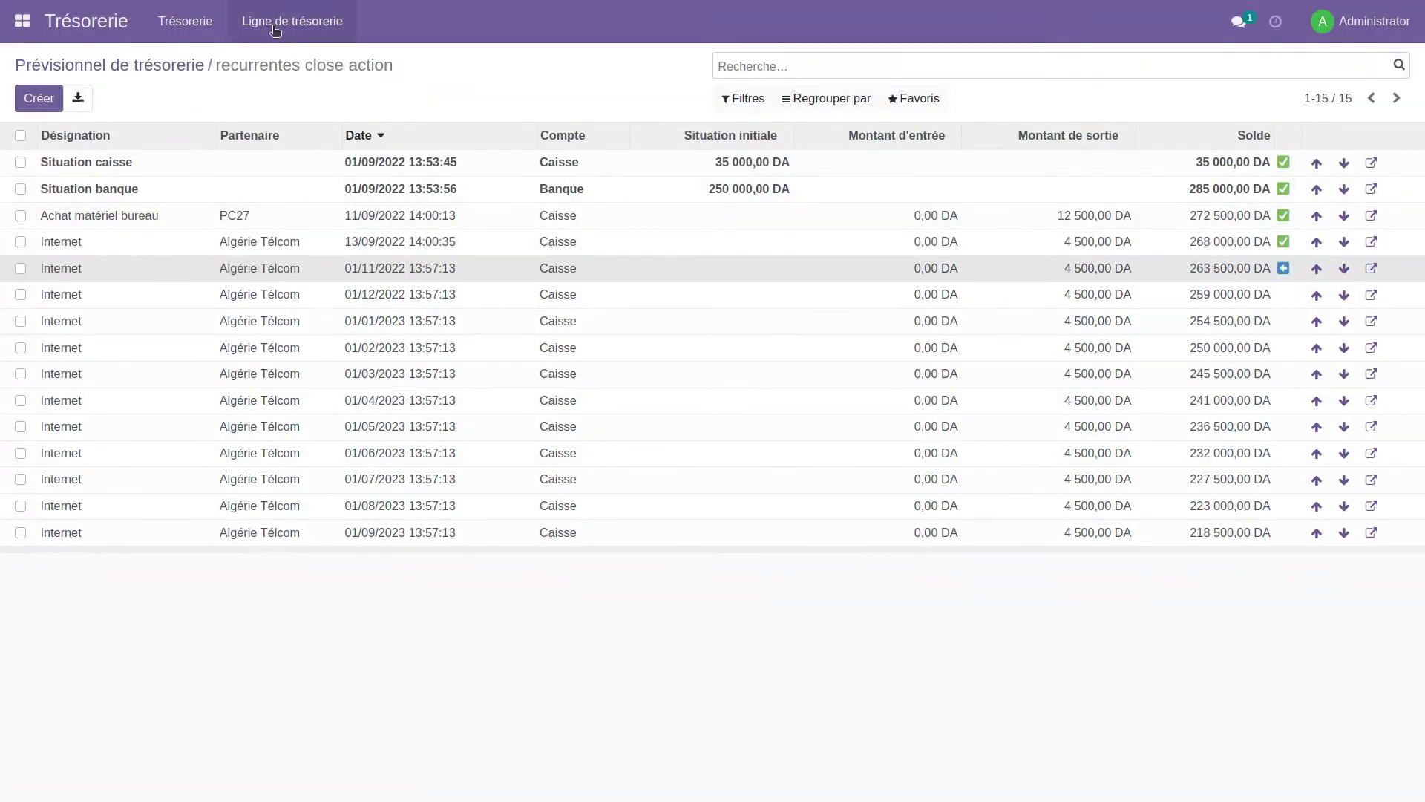
- Start a new recurring treasury line with the designation G50 and create Impôts as its partner
{"action": "left_click", "coordinate": [276, 28]}
{"action": "left_click", "coordinate": [290, 63]}
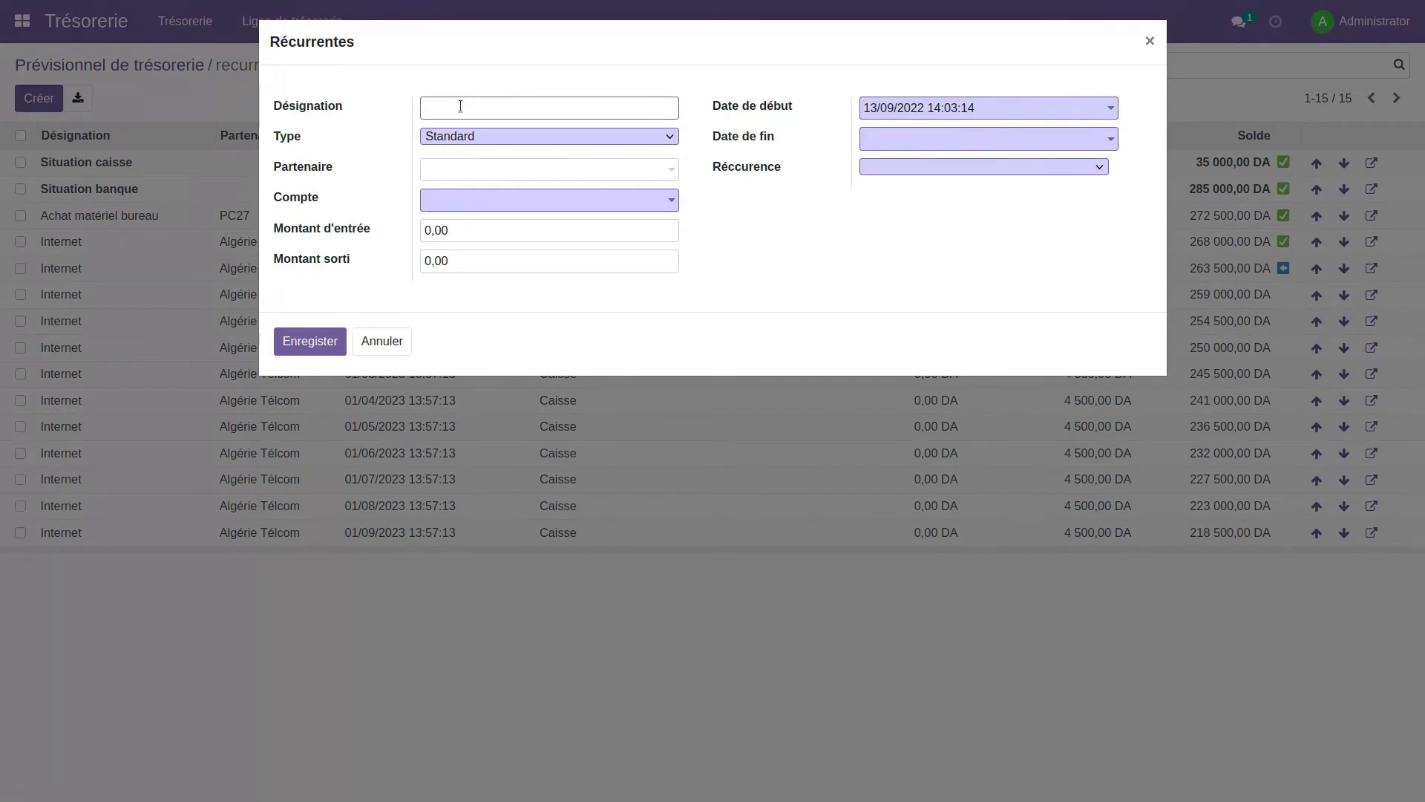
{"action": "type", "text": "G50"}
{"action": "left_click", "coordinate": [527, 175]}
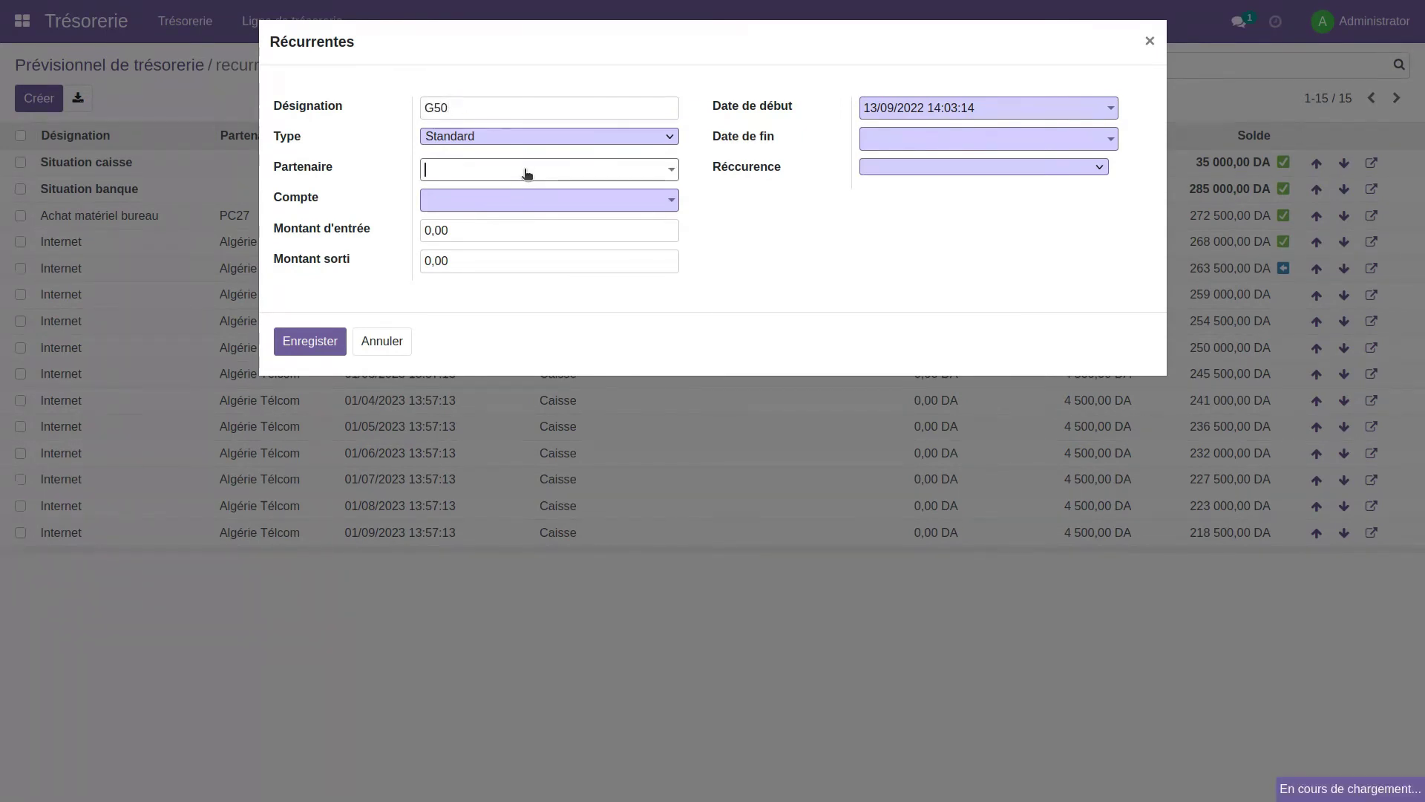
{"action": "type", "text": "Impôts"}
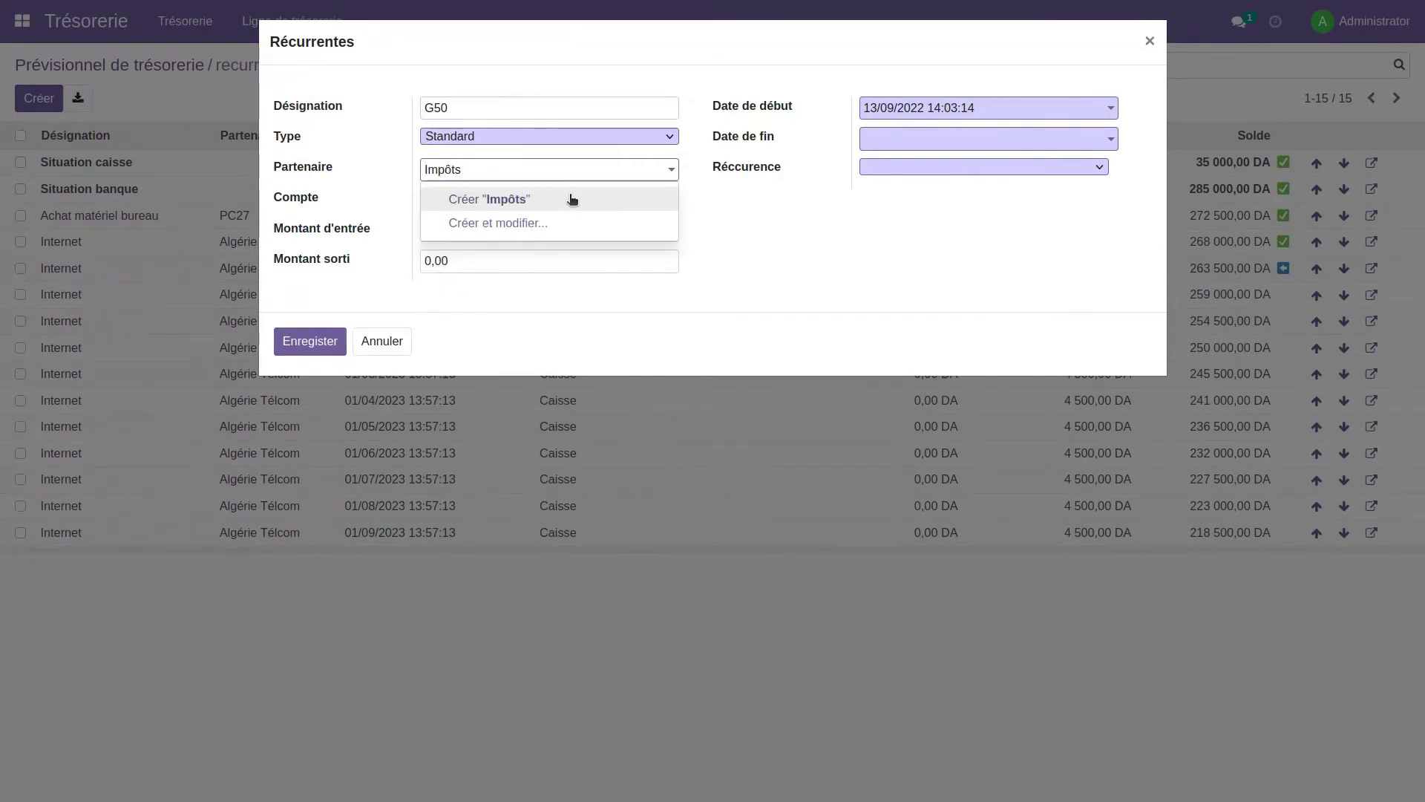
{"action": "left_click", "coordinate": [572, 199]}
- Assign the G50 line to the Banque account and set its outgoing amount to 120000
{"action": "left_click", "coordinate": [520, 206]}
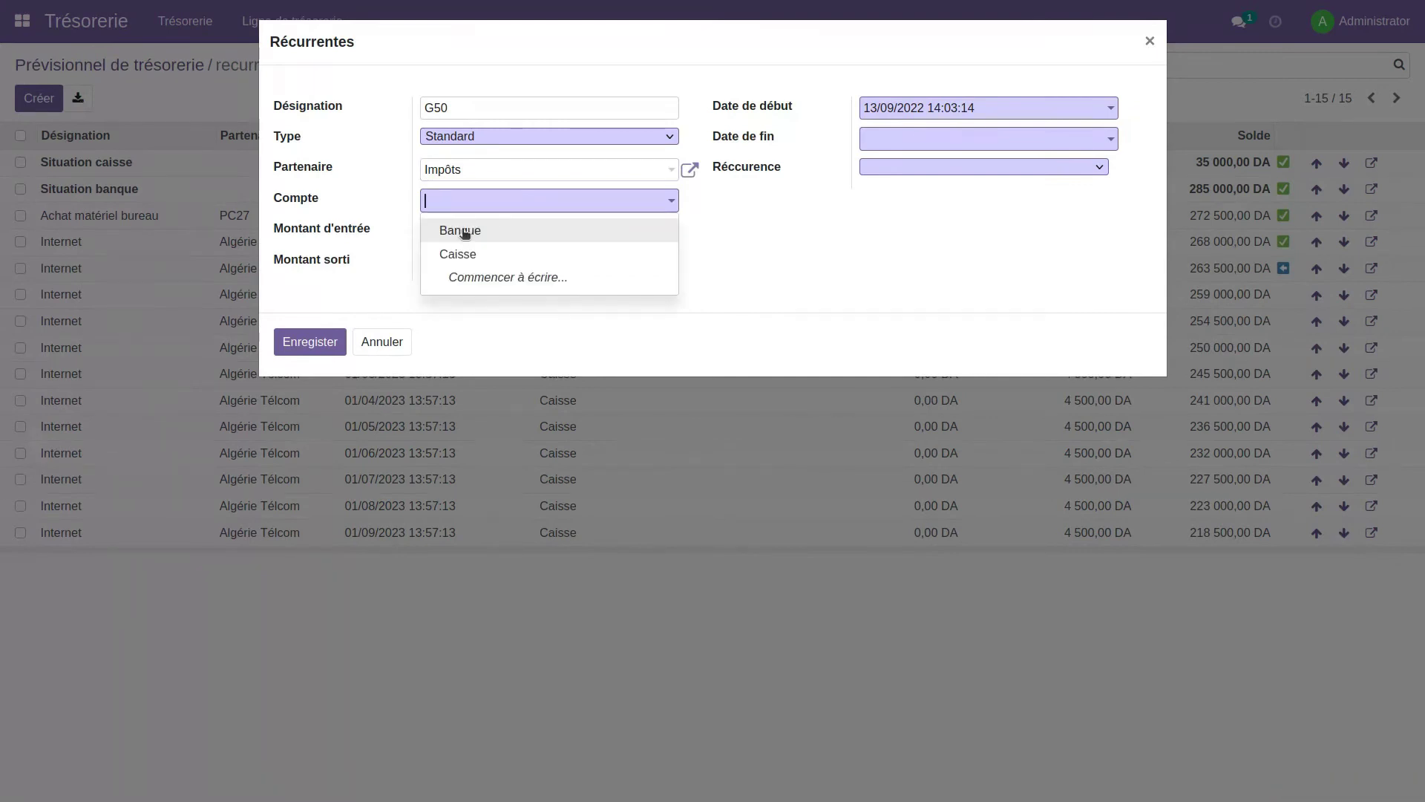
{"action": "left_click", "coordinate": [464, 231]}
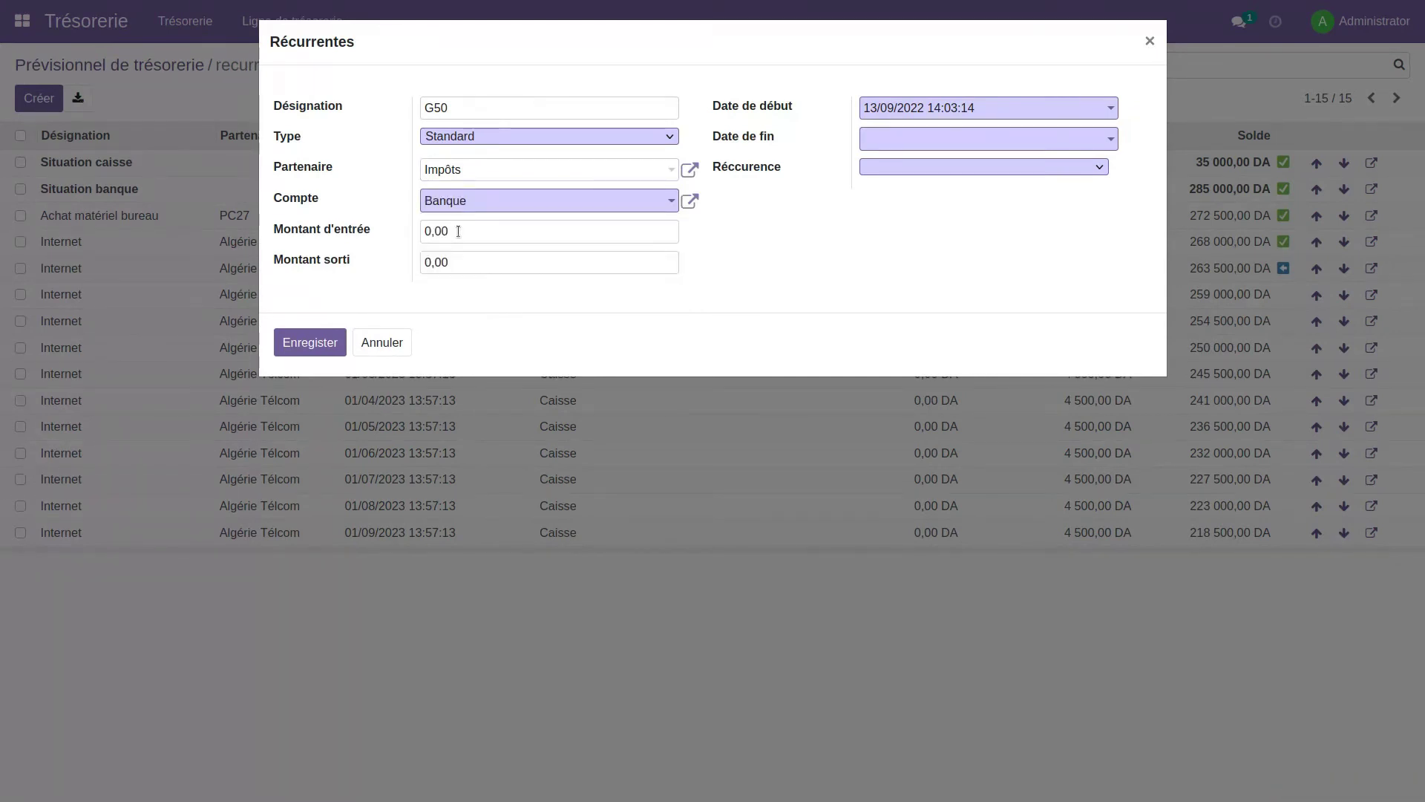
{"action": "left_click", "coordinate": [424, 266]}
{"action": "key", "text": "shift+Right"}
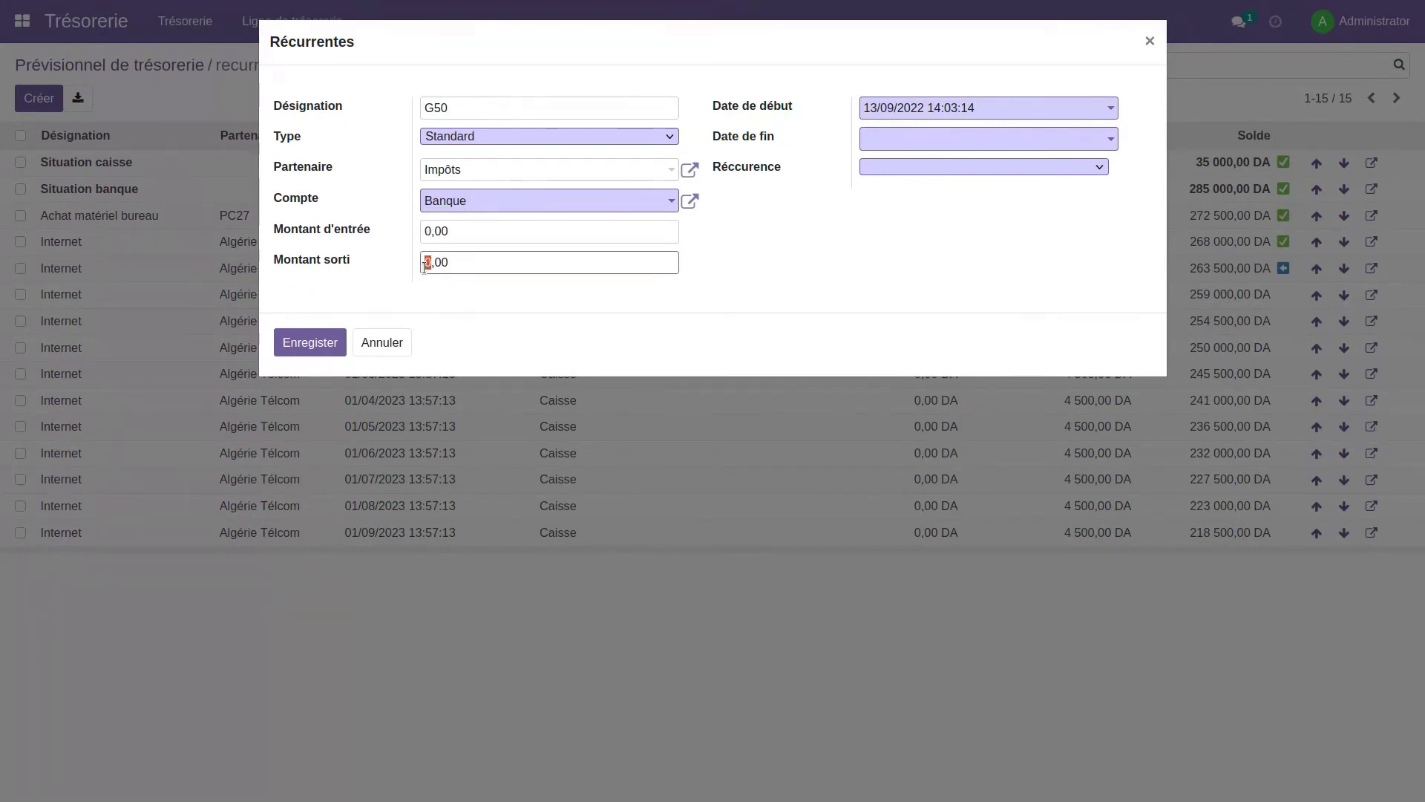
{"action": "type", "text": "120000"}
- Set the G50 line's start date to 20/09/2022 and its end date to 20/01/2023
{"action": "left_click", "coordinate": [914, 105]}
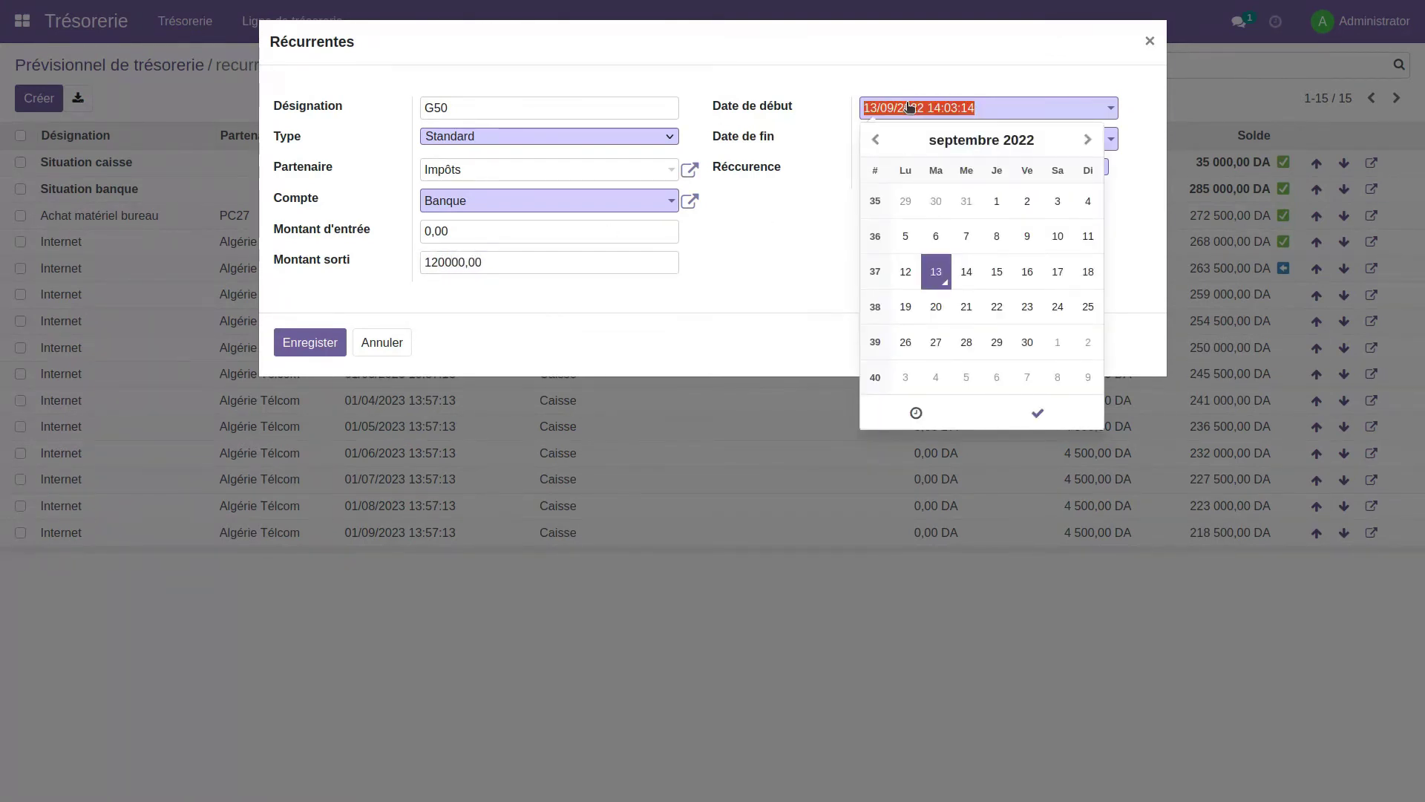
{"action": "left_click", "coordinate": [936, 305]}
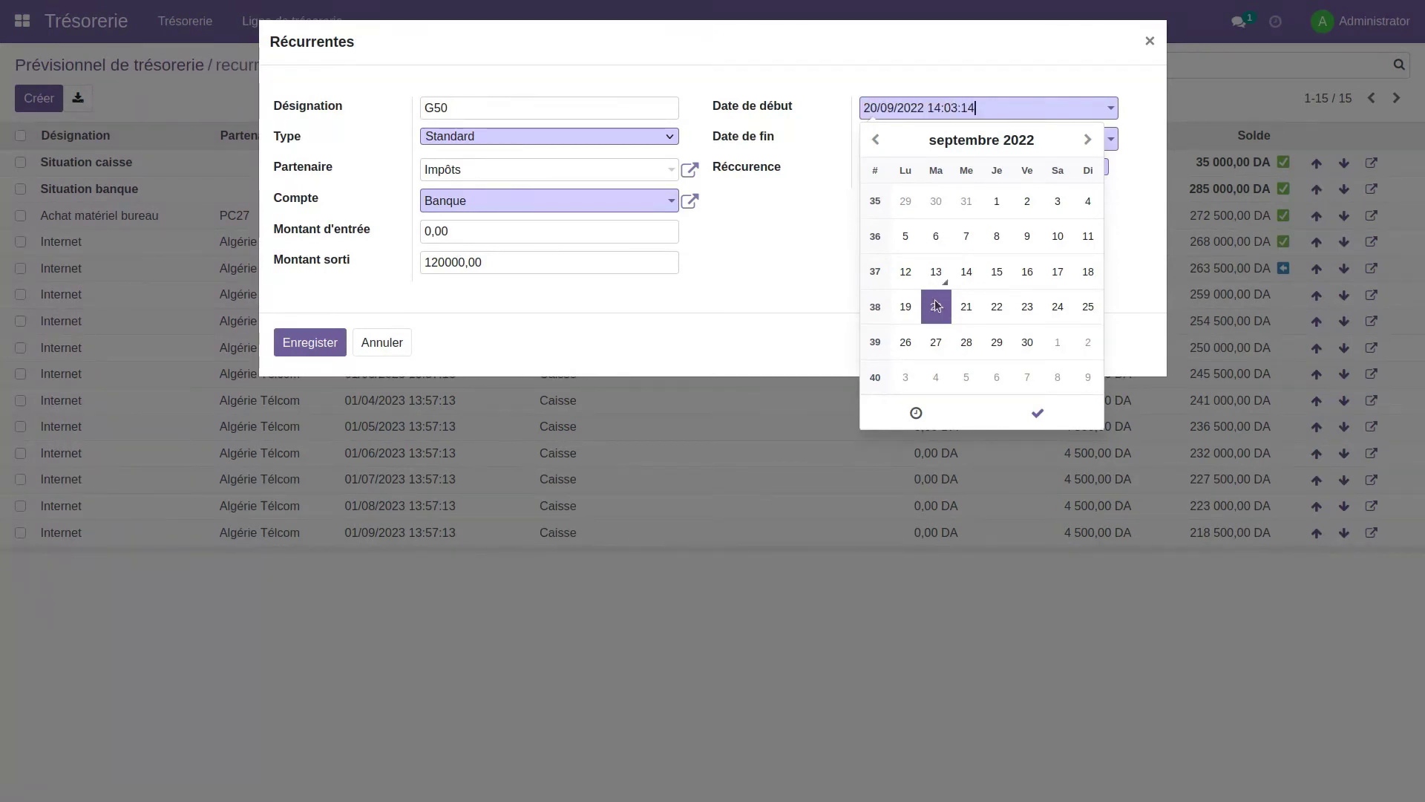
{"action": "left_click", "coordinate": [1037, 412]}
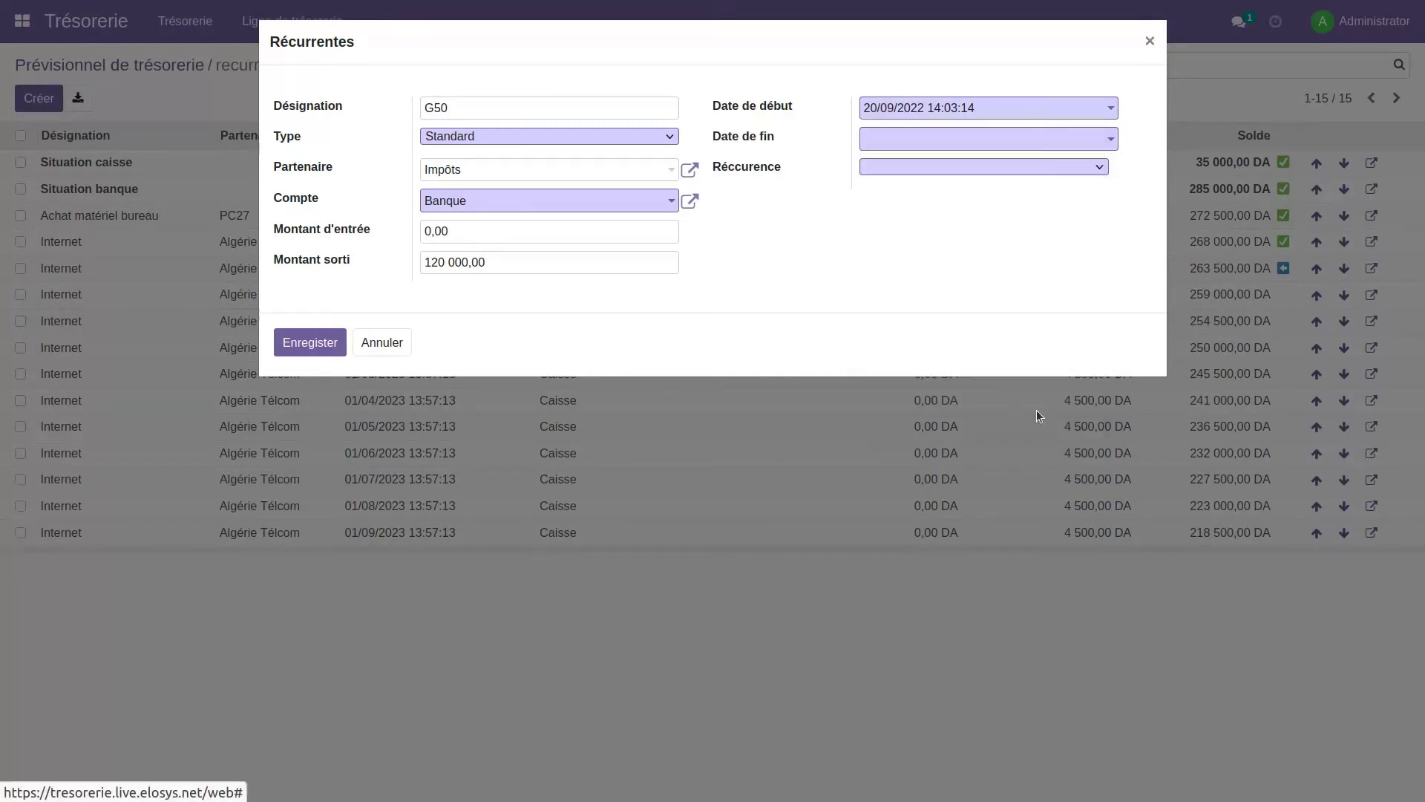
{"action": "left_click", "coordinate": [923, 144]}
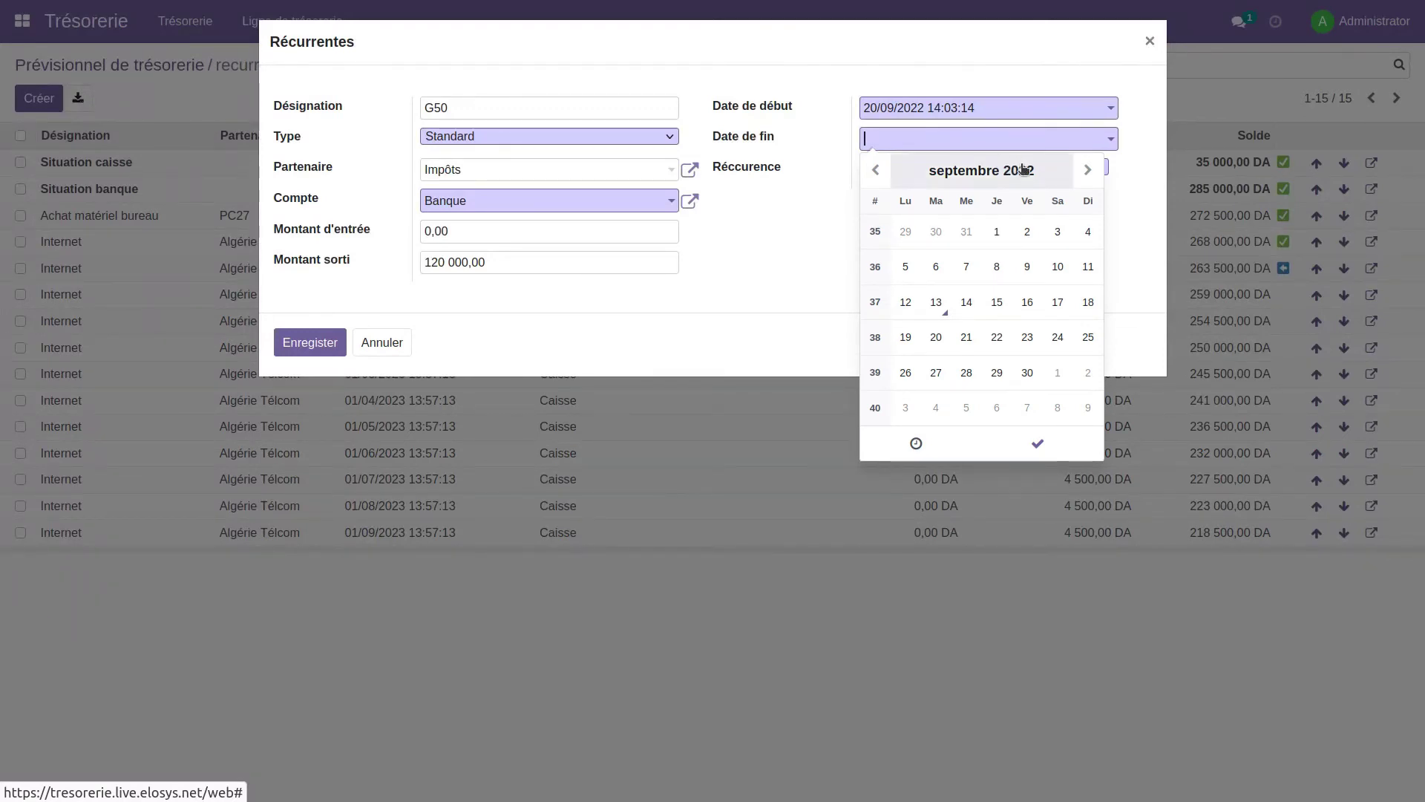
{"action": "left_click", "coordinate": [991, 176]}
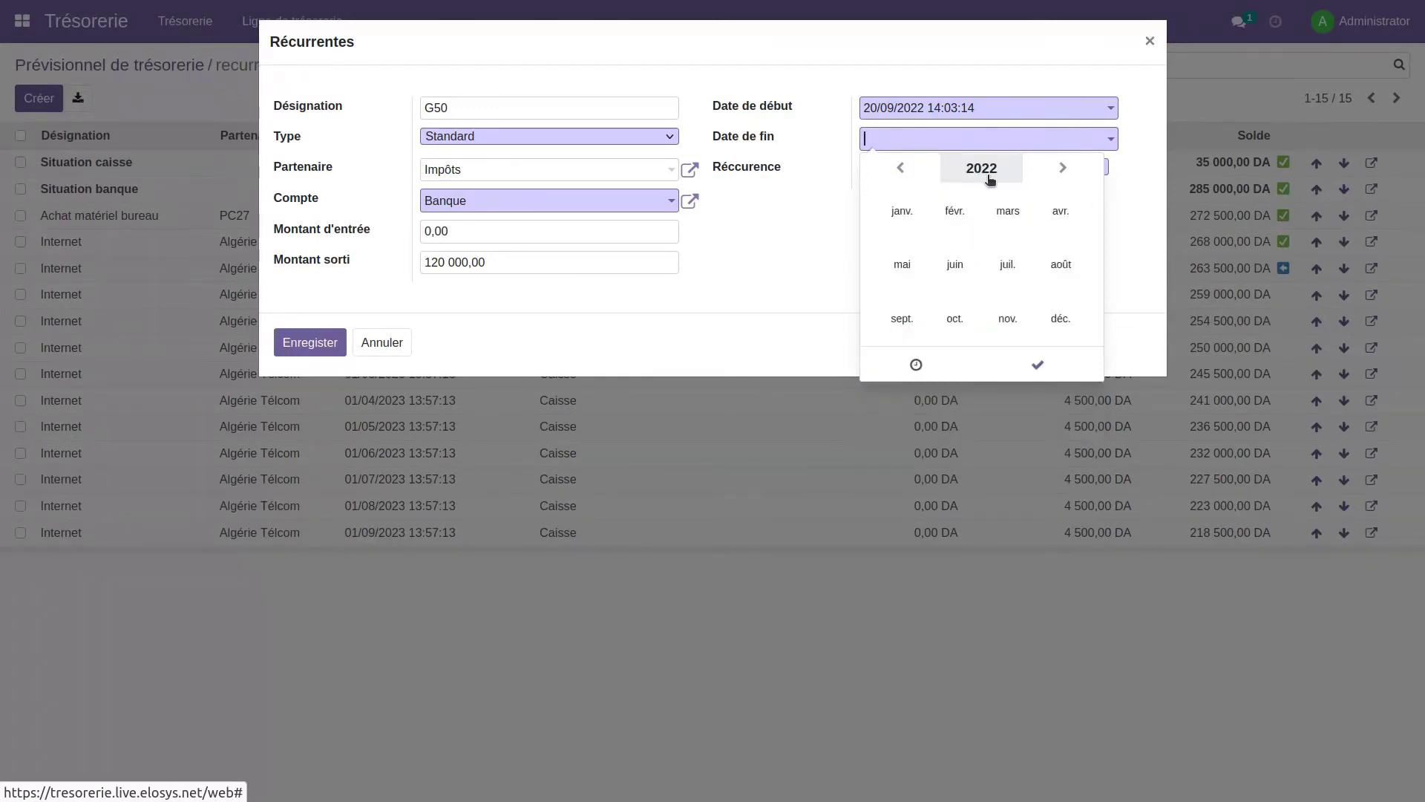
{"action": "left_click", "coordinate": [1057, 318]}
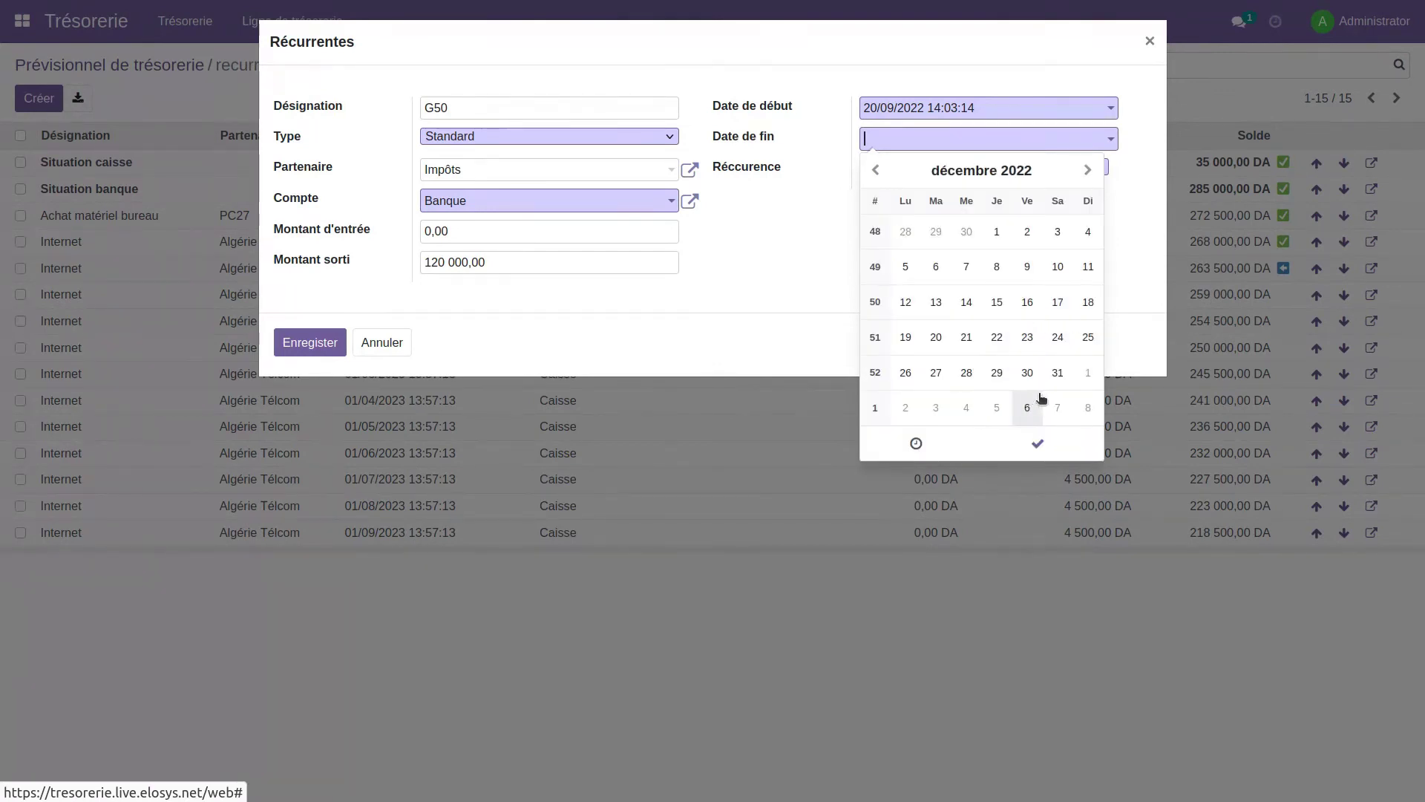
{"action": "left_click", "coordinate": [999, 172]}
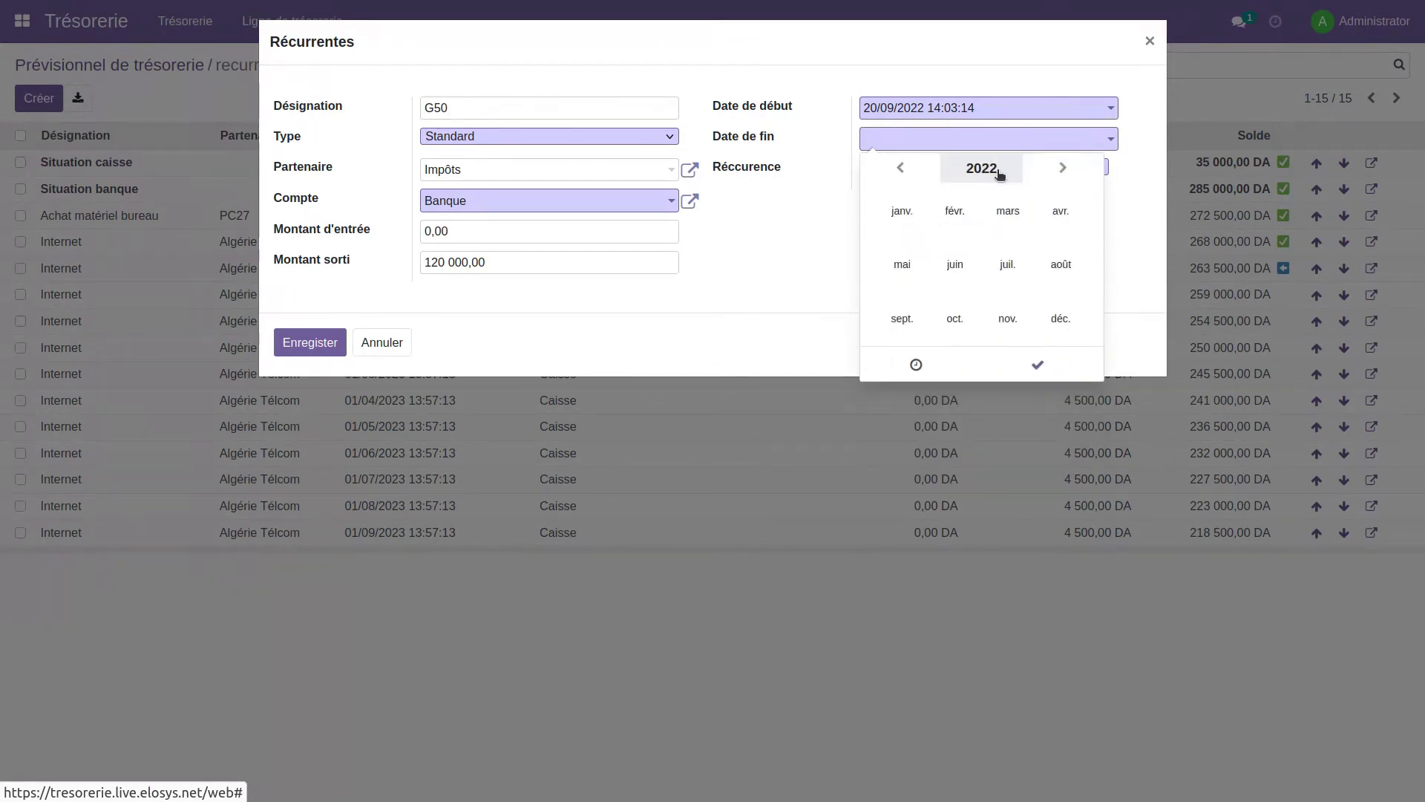
{"action": "left_click", "coordinate": [1063, 170]}
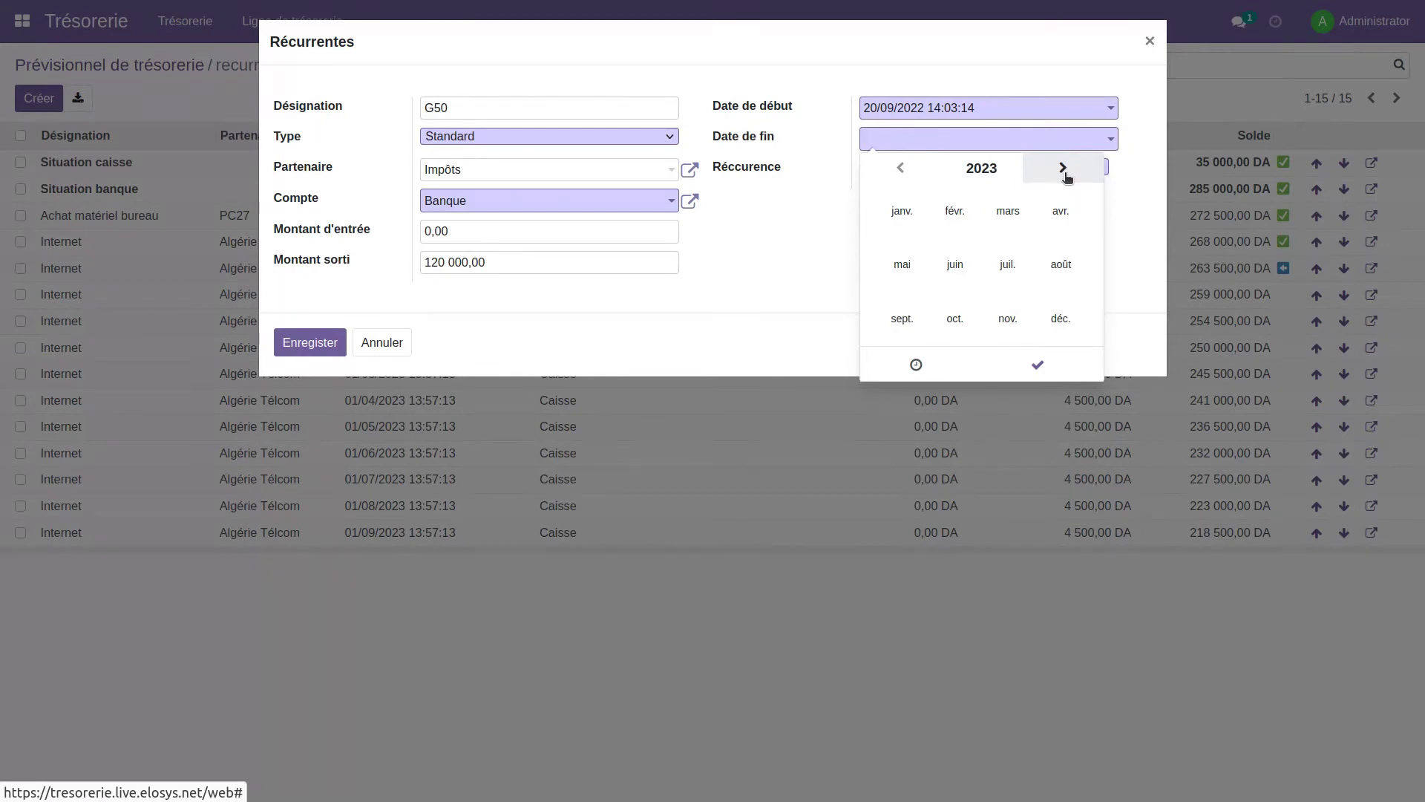
{"action": "left_click", "coordinate": [904, 212]}
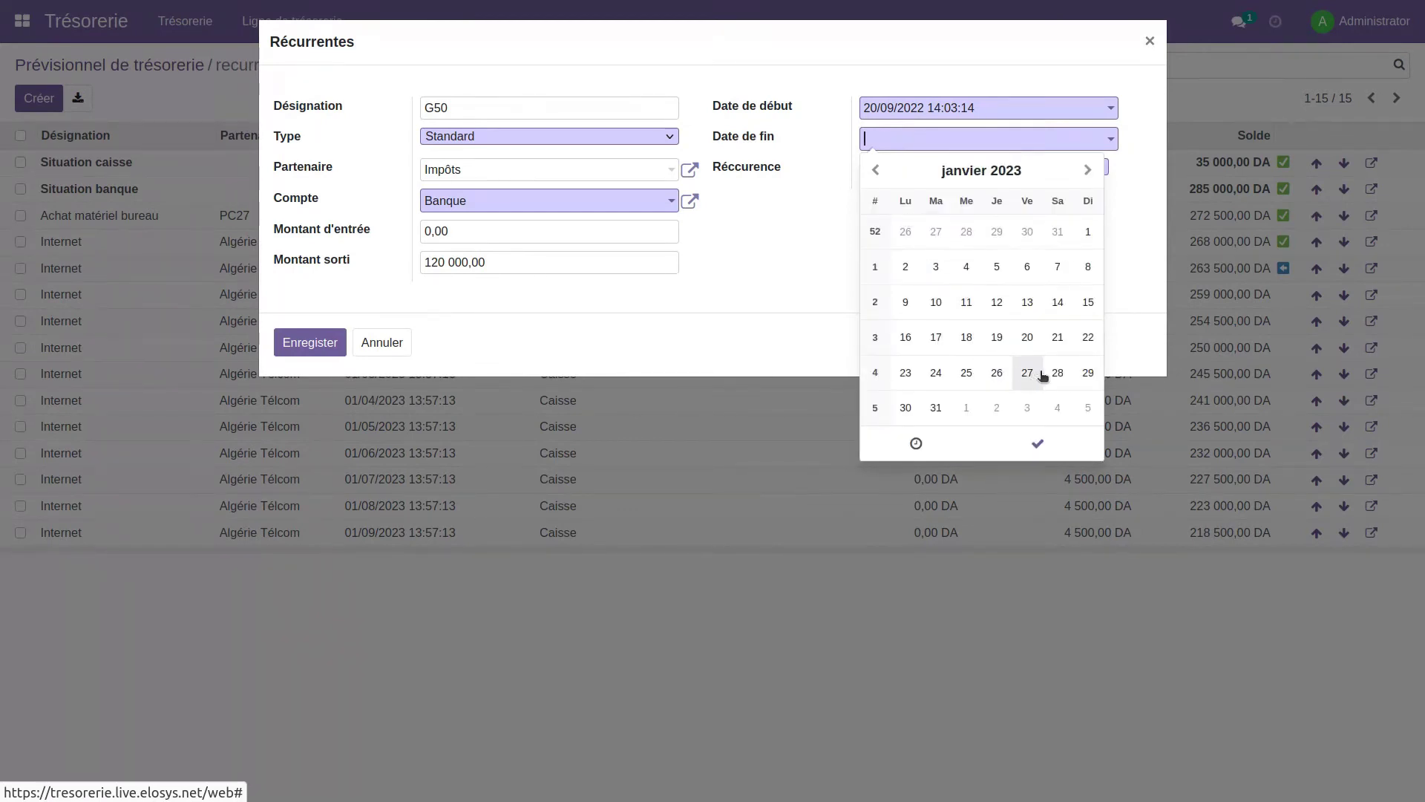
{"action": "left_click", "coordinate": [1028, 338]}
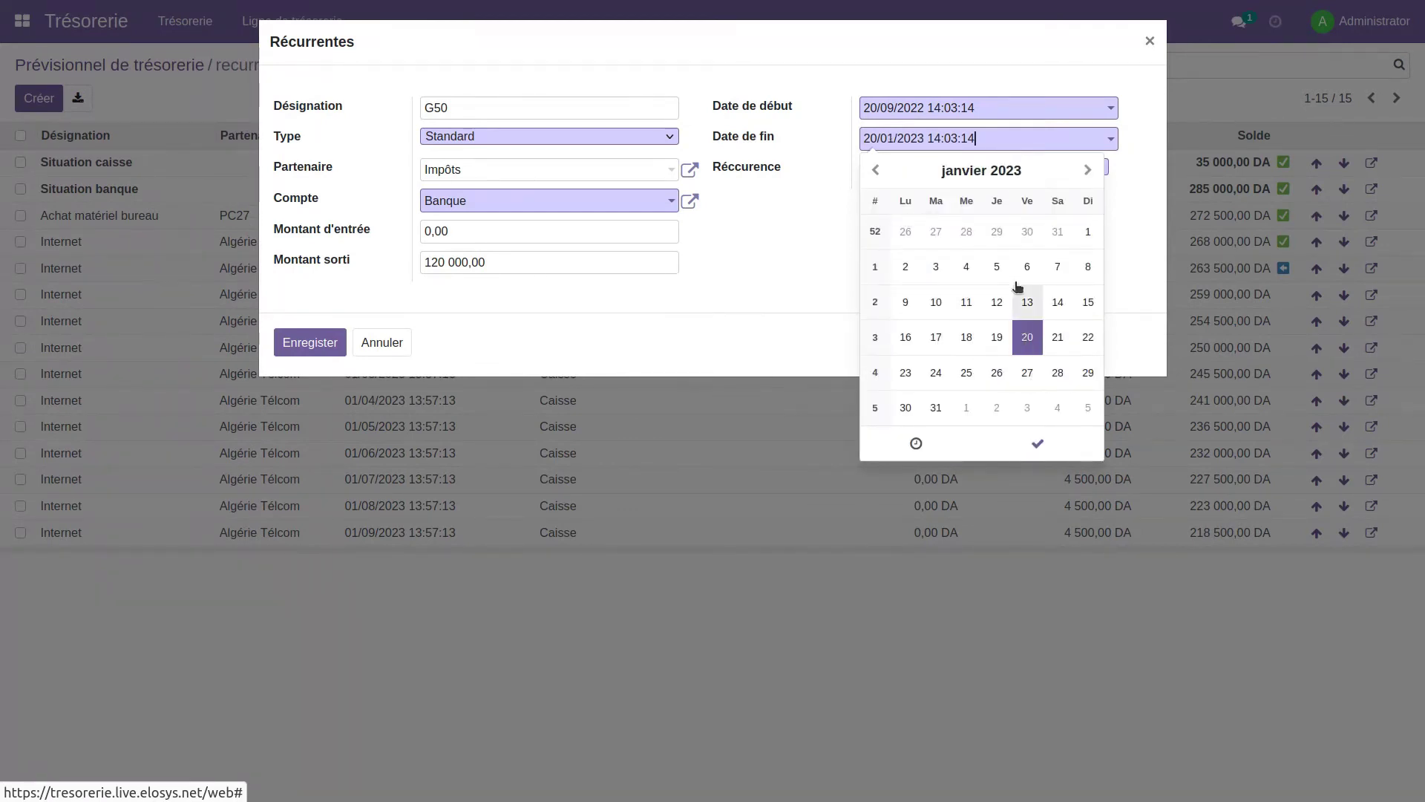
{"action": "left_click", "coordinate": [1037, 443]}
- Set the G50 line's recurrence to Month on day 1
{"action": "left_click", "coordinate": [949, 173]}
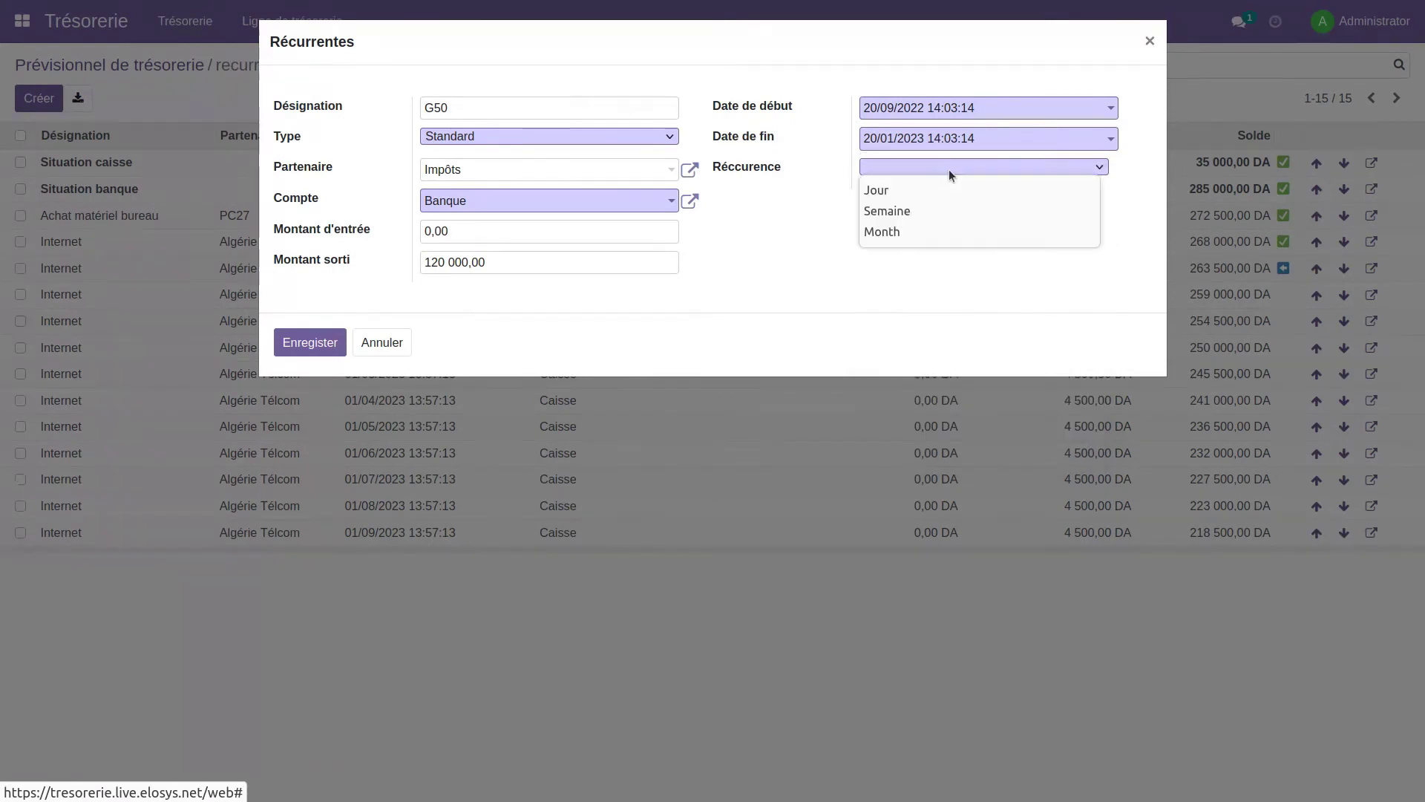
{"action": "left_click", "coordinate": [897, 233]}
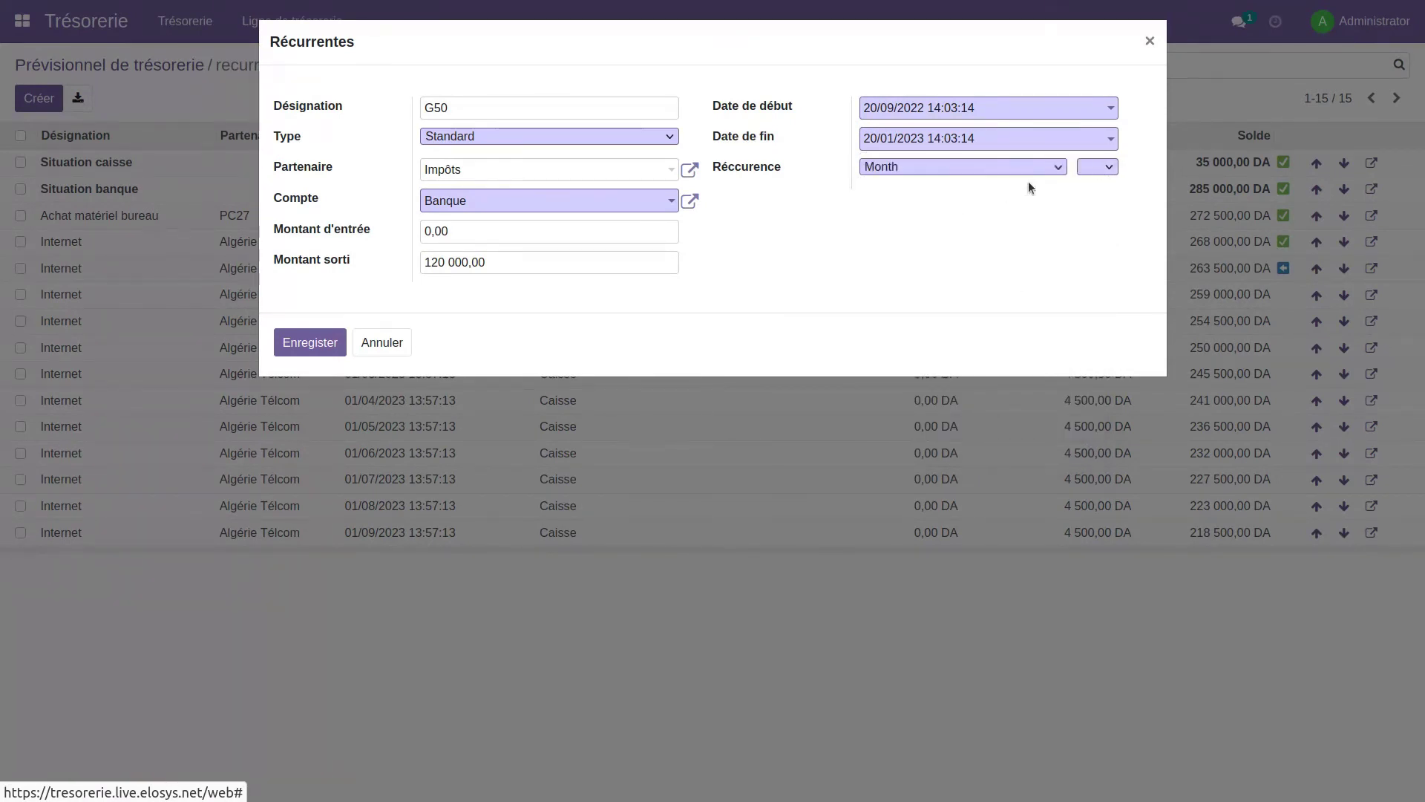
{"action": "left_click", "coordinate": [1093, 170]}
{"action": "left_click", "coordinate": [1090, 193]}
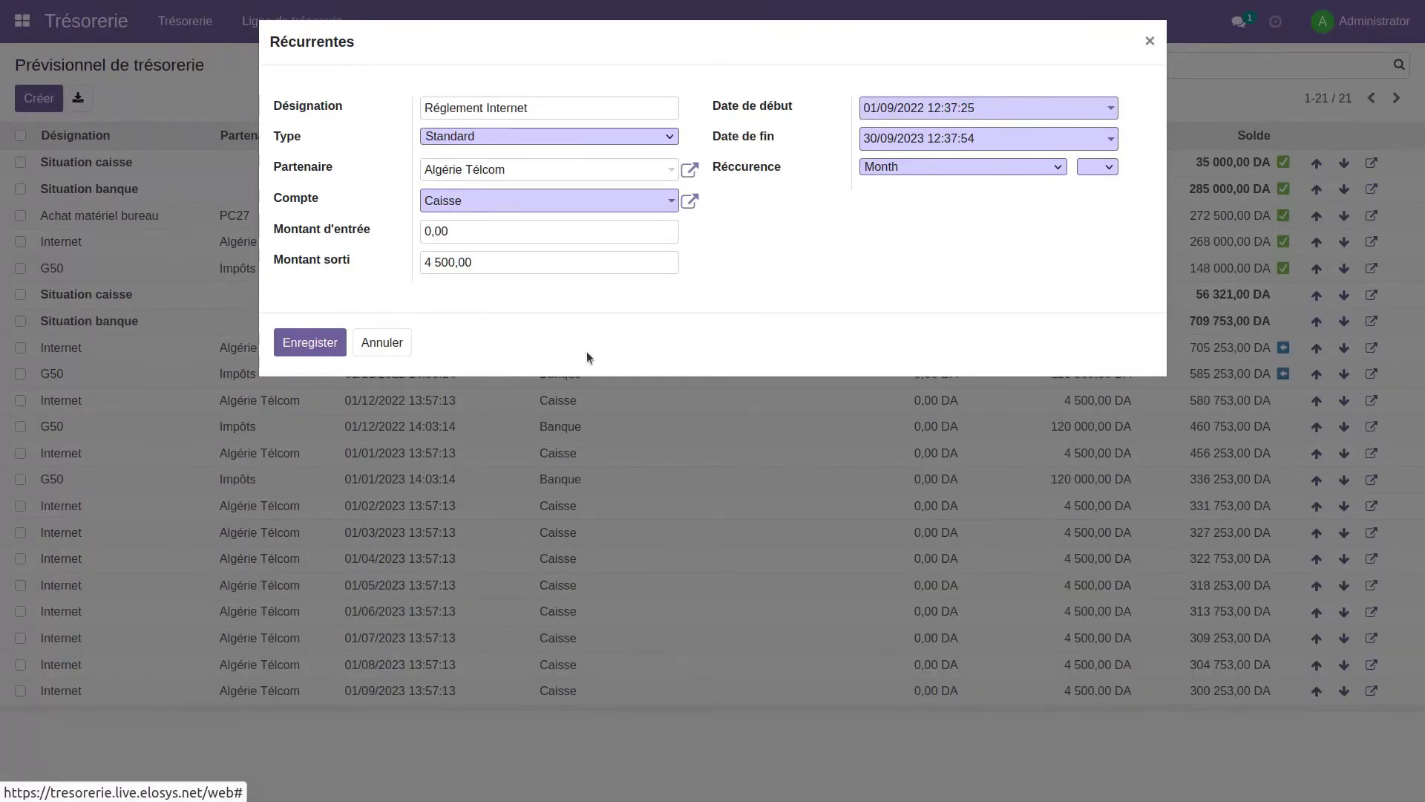
- Review the recurrence and day options of the Réglement Internet line, keeping Month as the recurrence
{"action": "left_click", "coordinate": [1044, 167]}
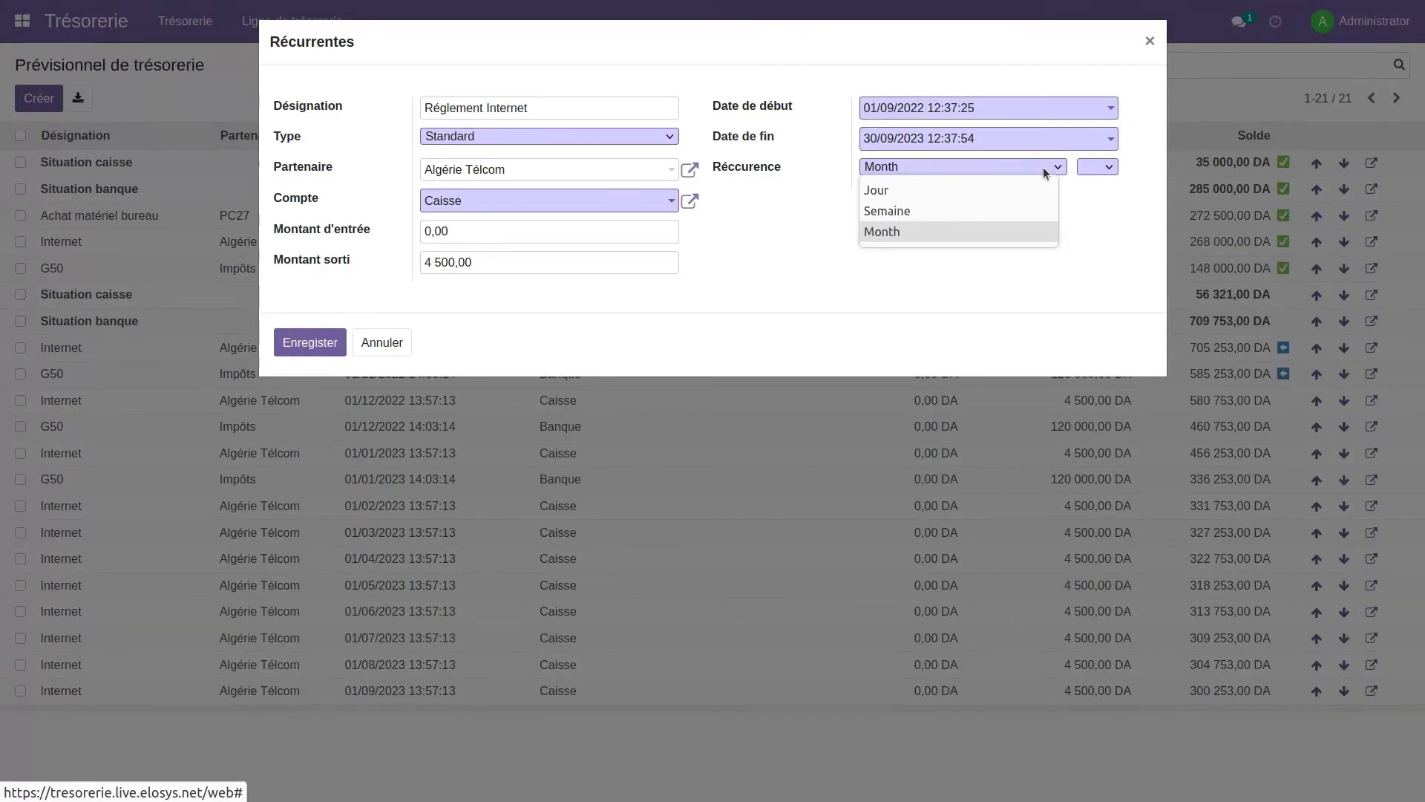
{"action": "left_click", "coordinate": [999, 234]}
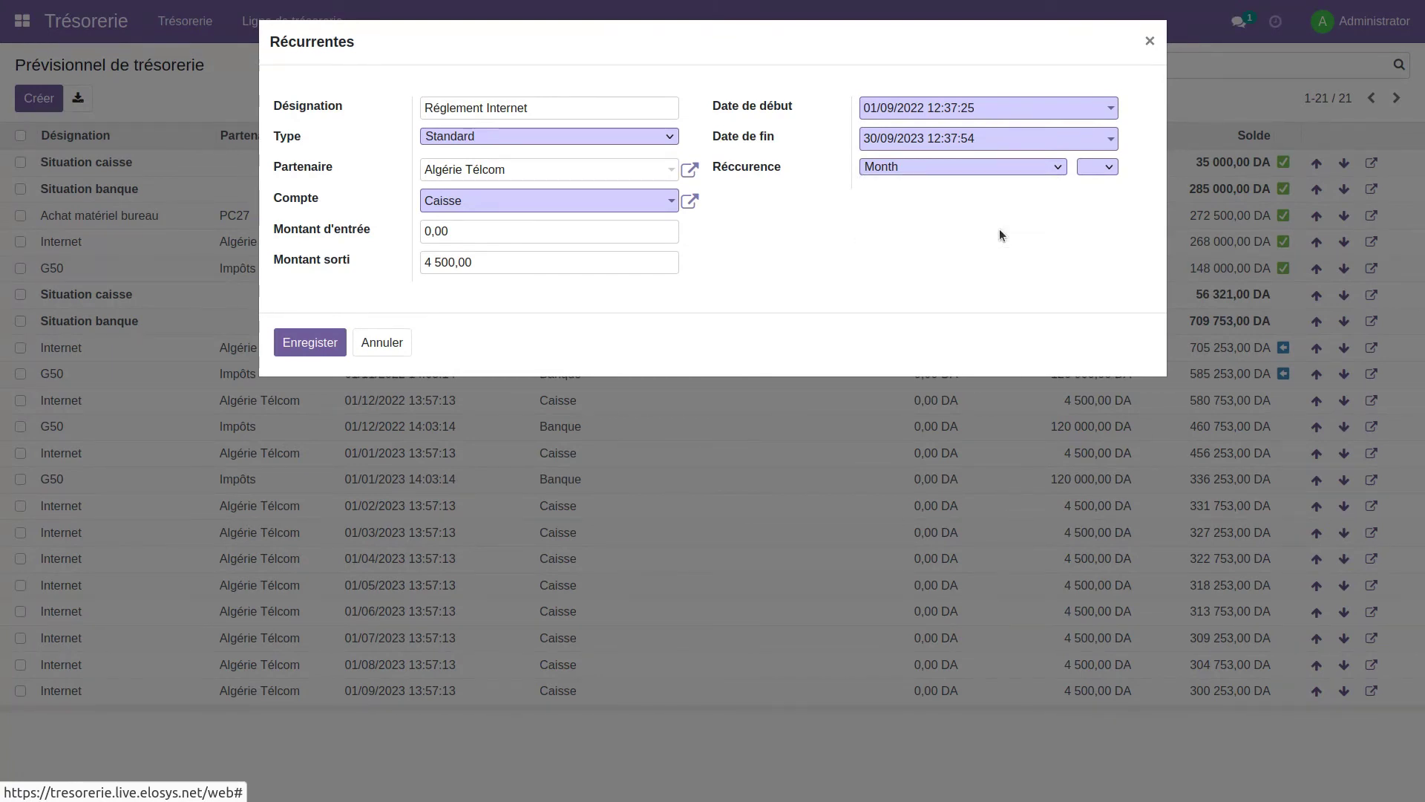
{"action": "left_click", "coordinate": [1106, 170]}
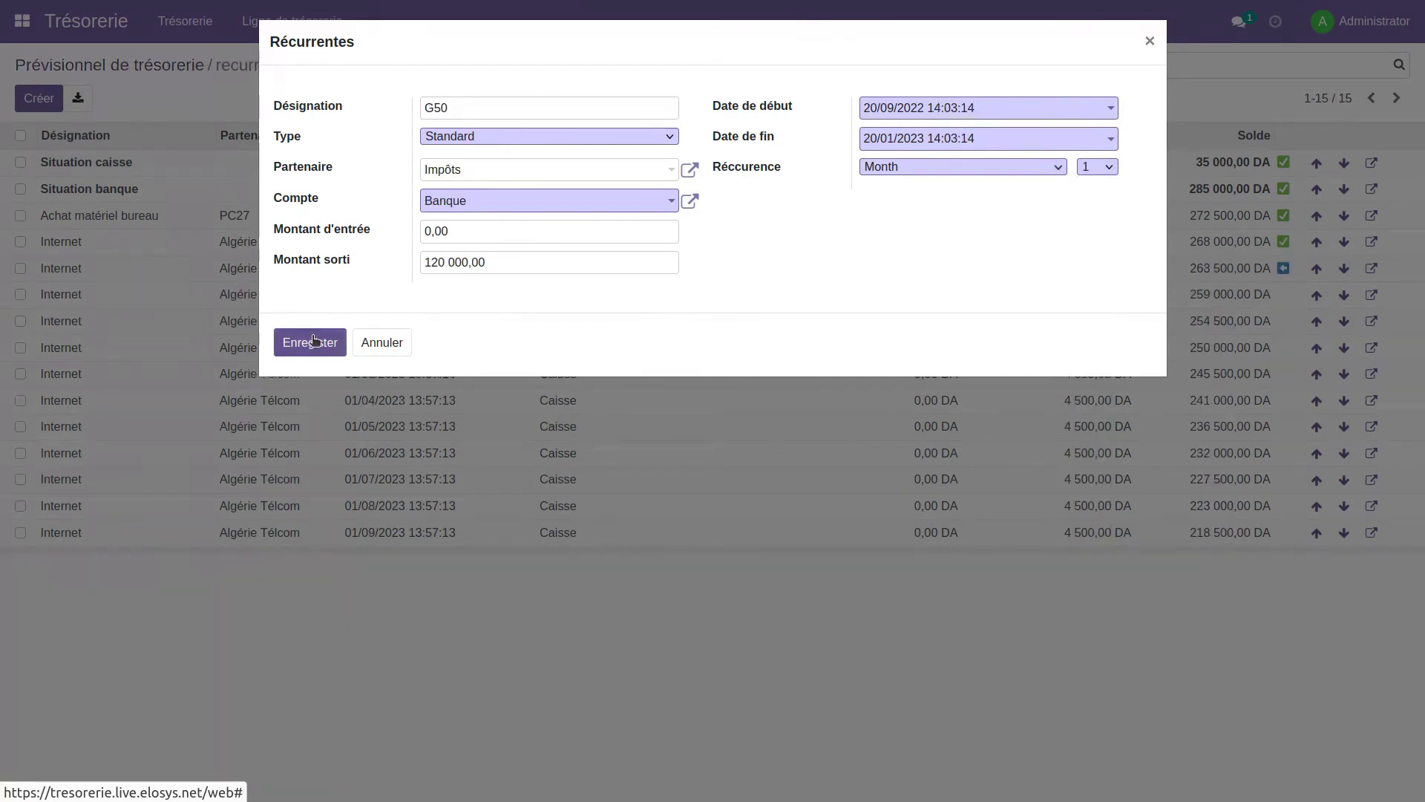
- Save the recurring G50 line to generate its monthly forecast entries
{"action": "left_click", "coordinate": [310, 342]}
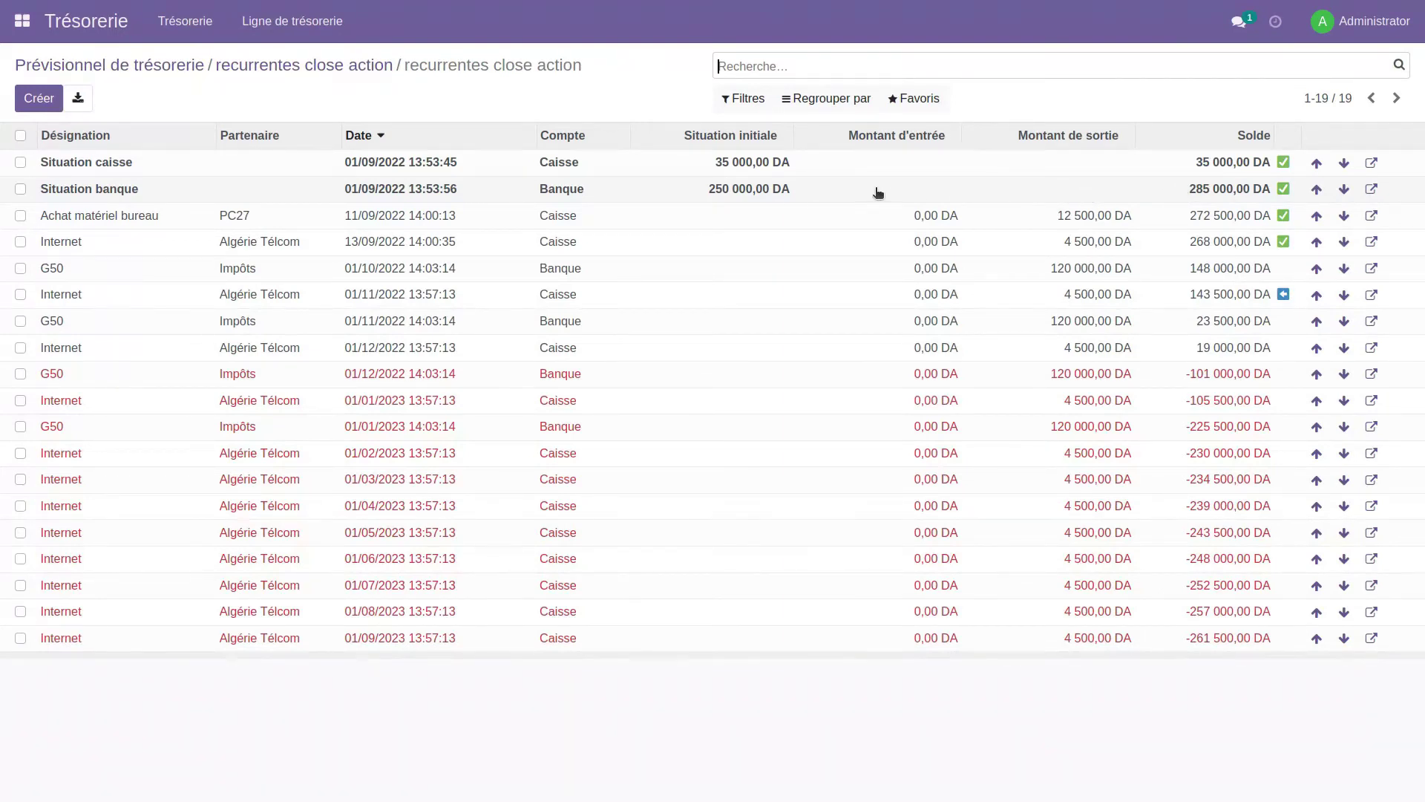
- Move the 01/11/2022 Internet line up ahead of the 01/10/2022 G50 line, and bring that G50 line's date forward the same way
{"action": "mouse_move", "coordinate": [719, 190]}
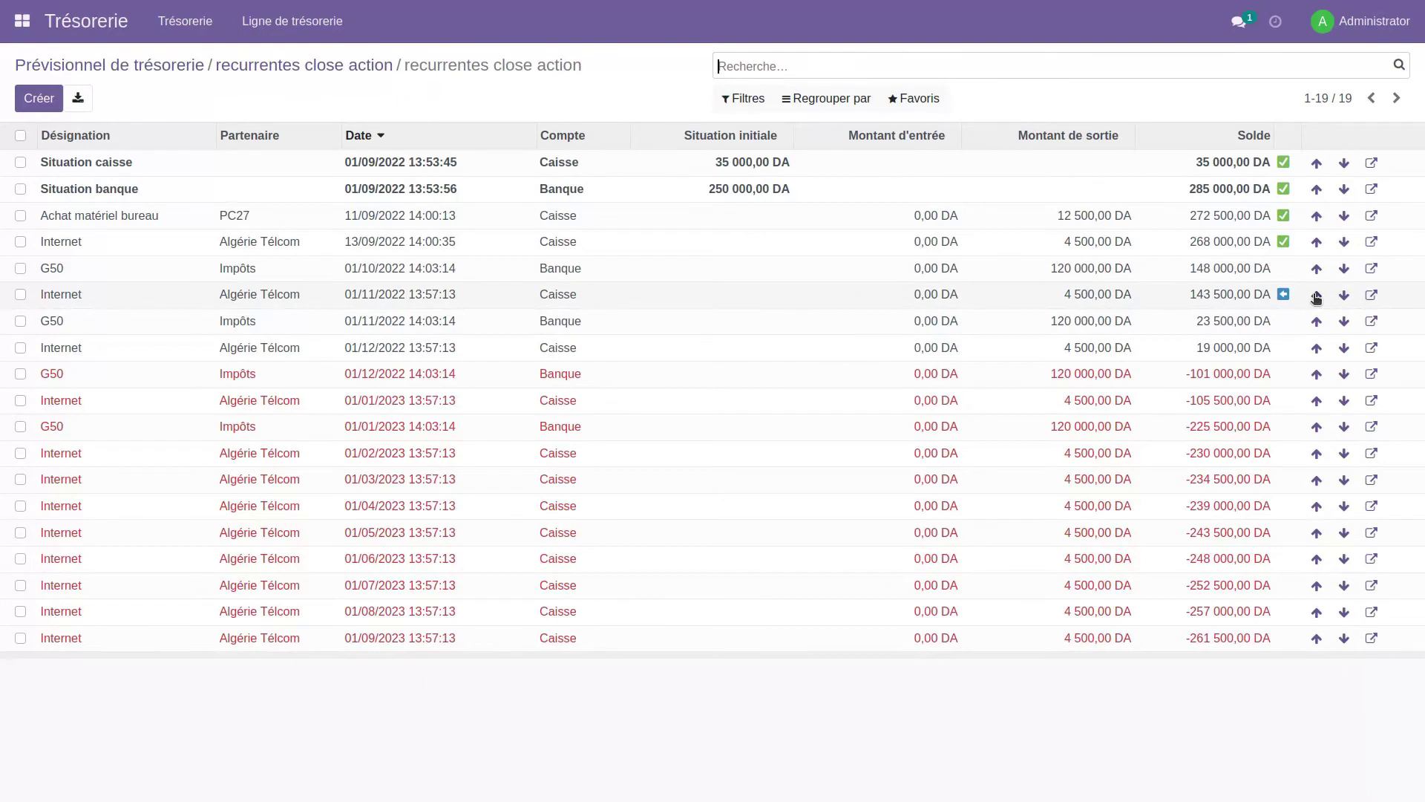
{"action": "left_click", "coordinate": [1316, 295]}
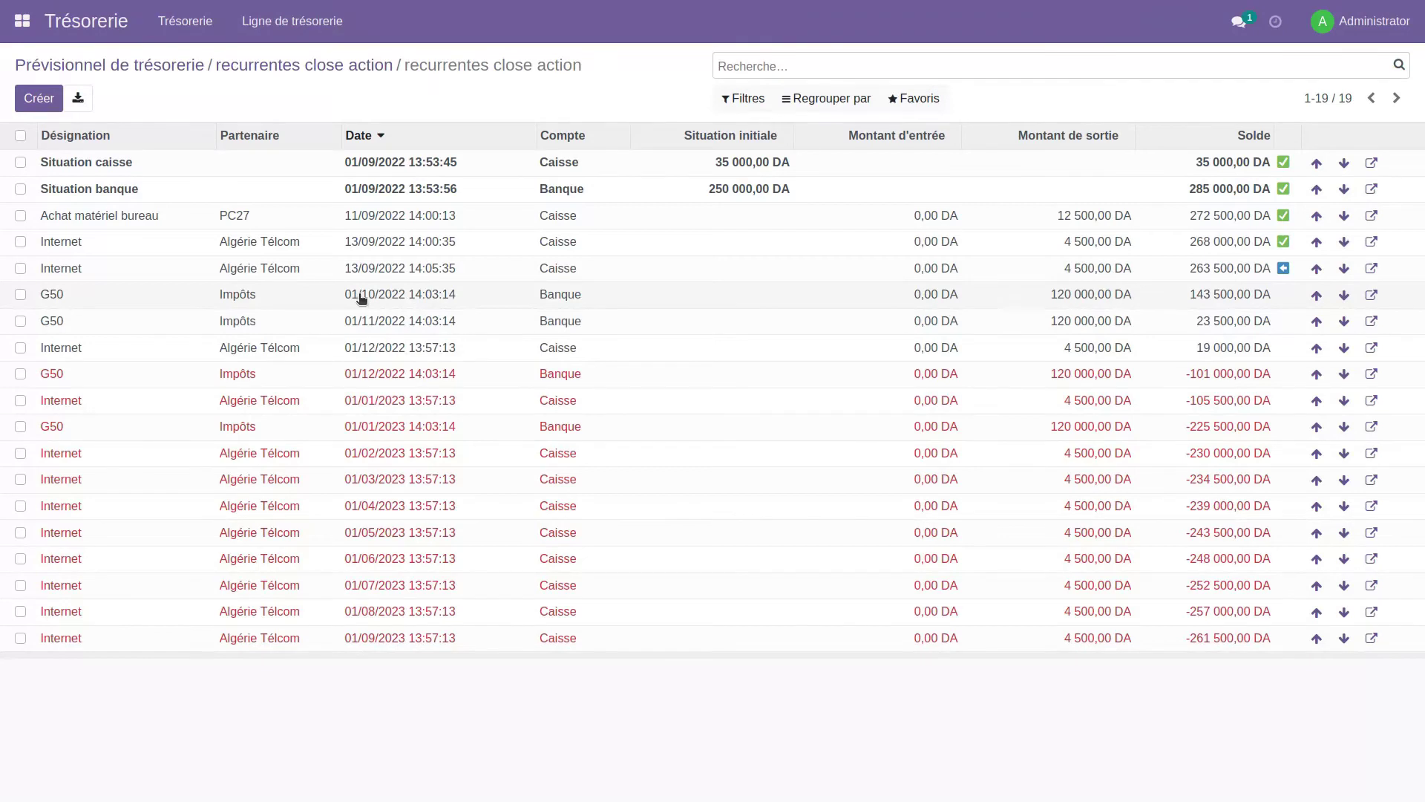
{"action": "left_click", "coordinate": [1316, 296]}
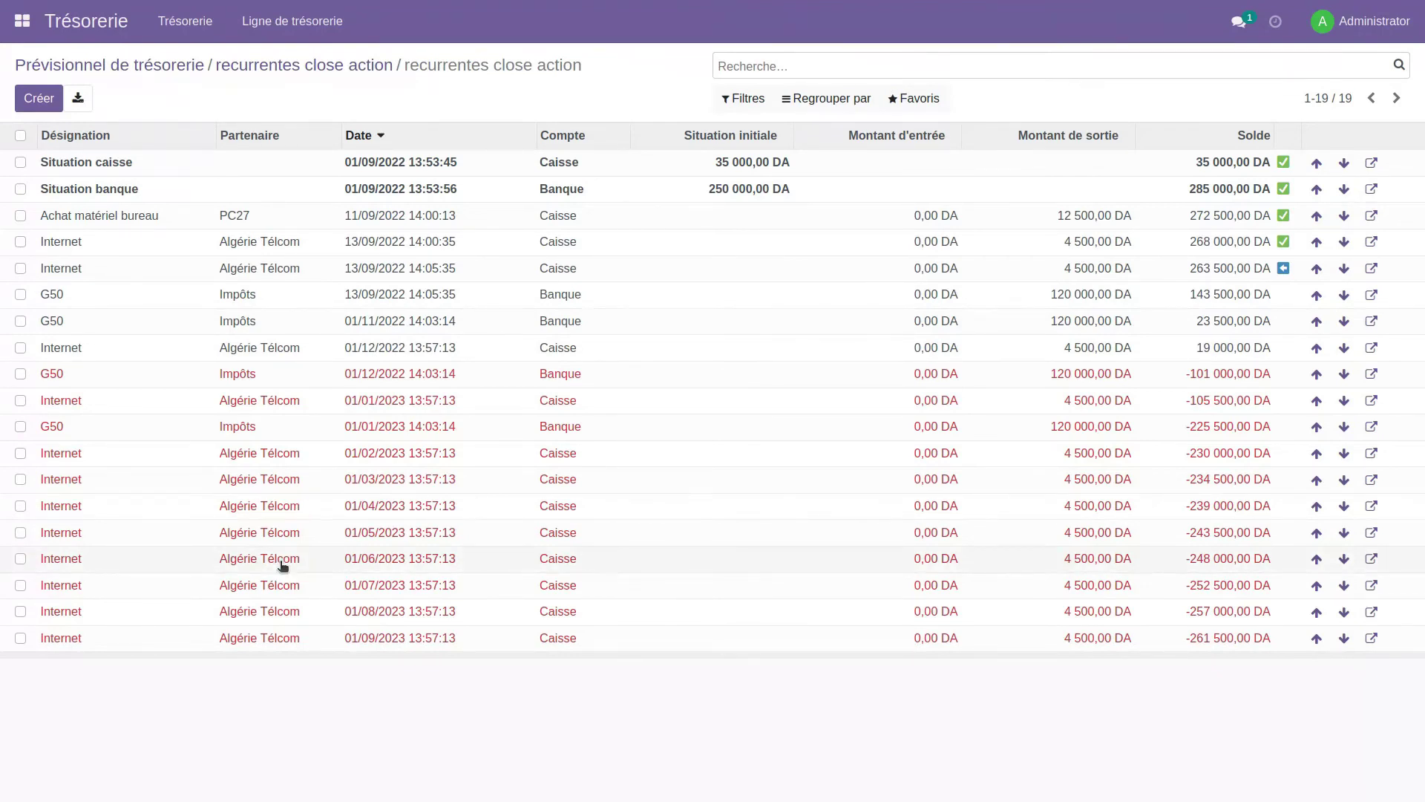
- Lock only the G50 line dated 13/09/2022, giving it an effective date of 18/09/2022
{"action": "left_click", "coordinate": [20, 268]}
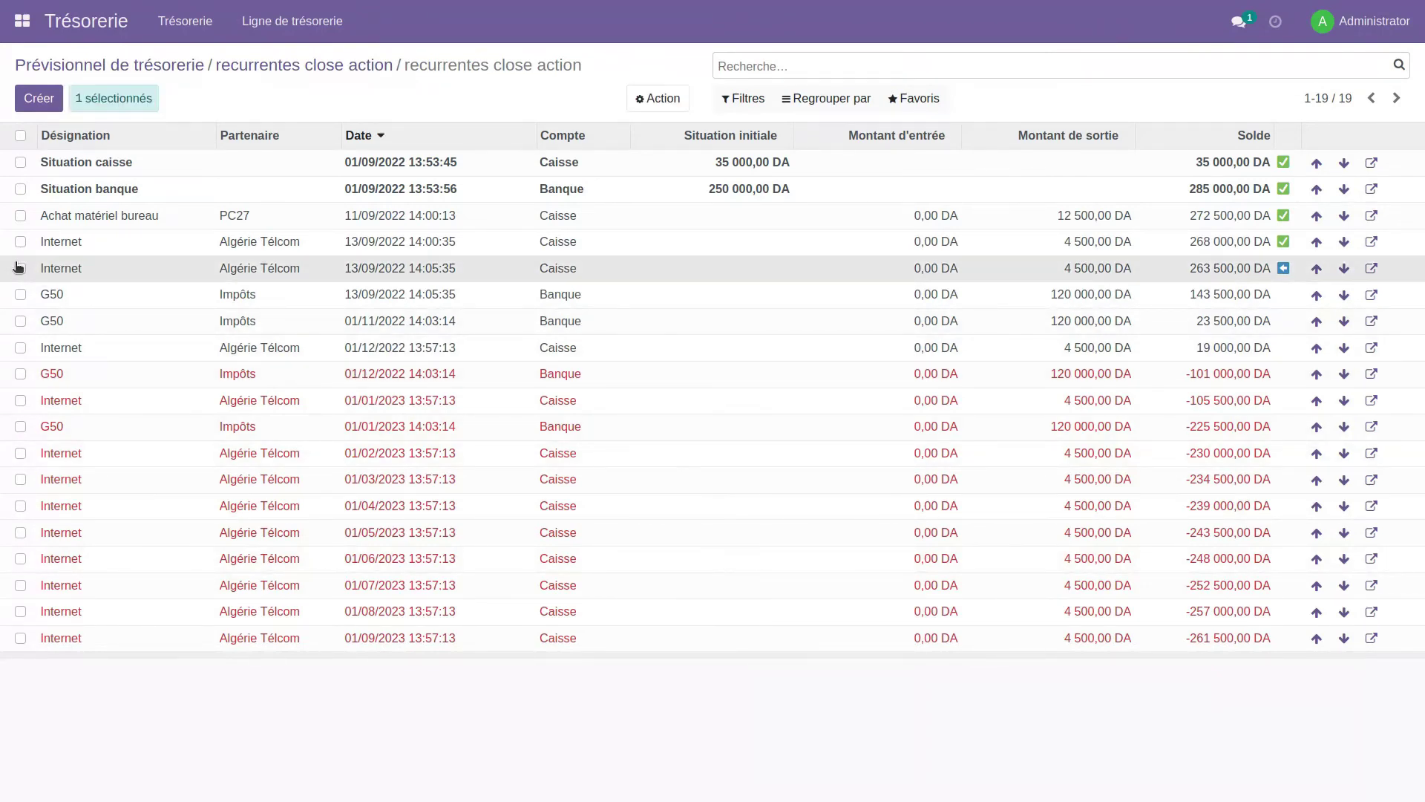
{"action": "left_click", "coordinate": [20, 295]}
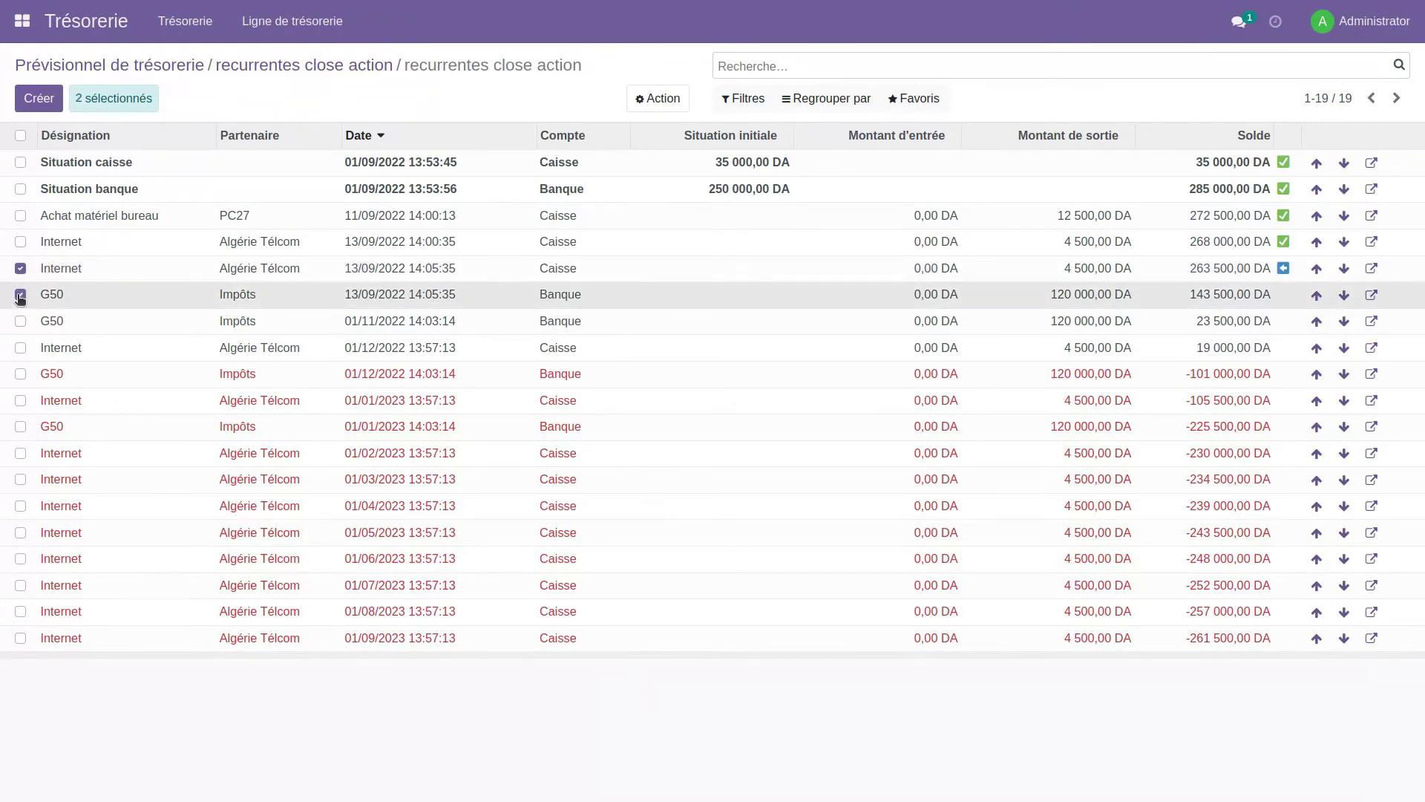
{"action": "left_click", "coordinate": [20, 268]}
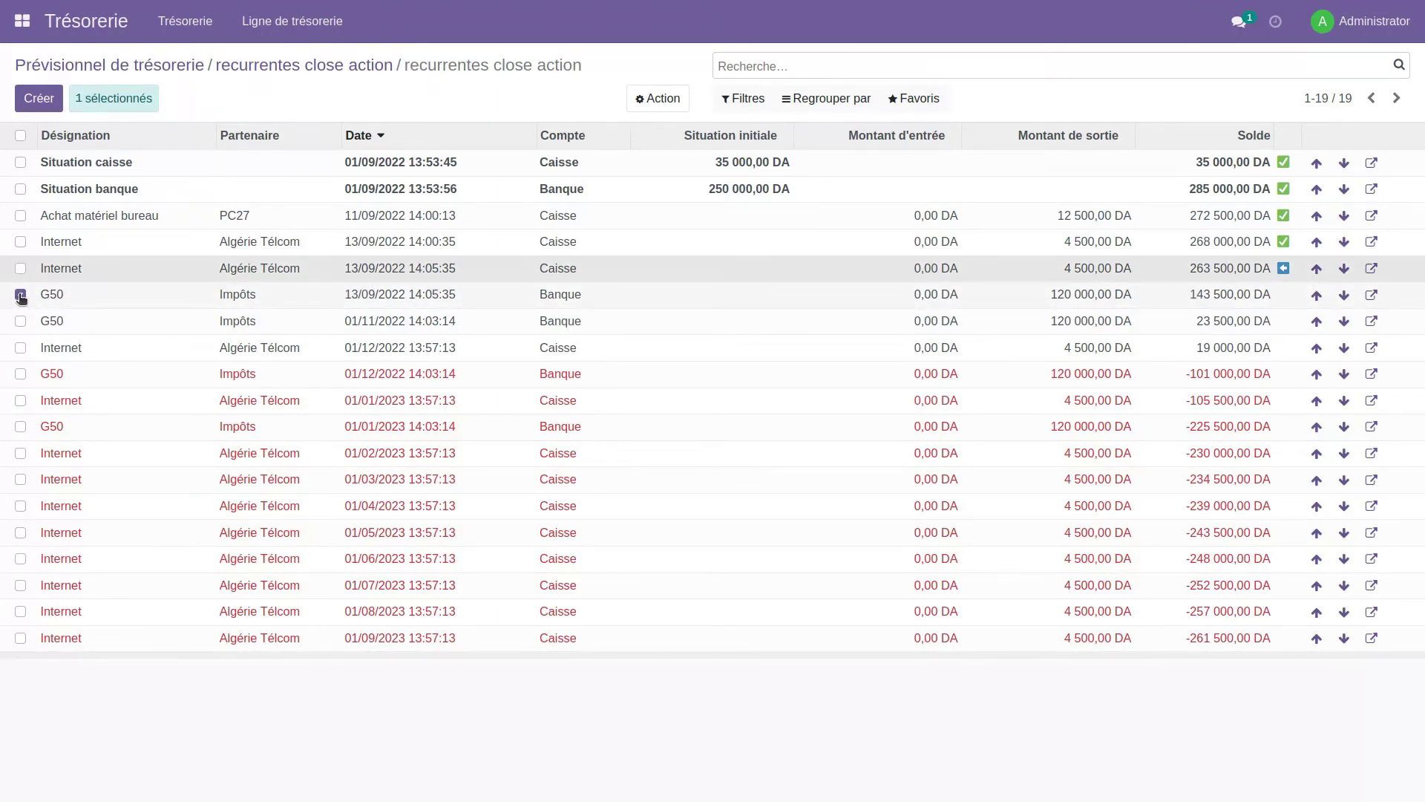
{"action": "left_click", "coordinate": [668, 100]}
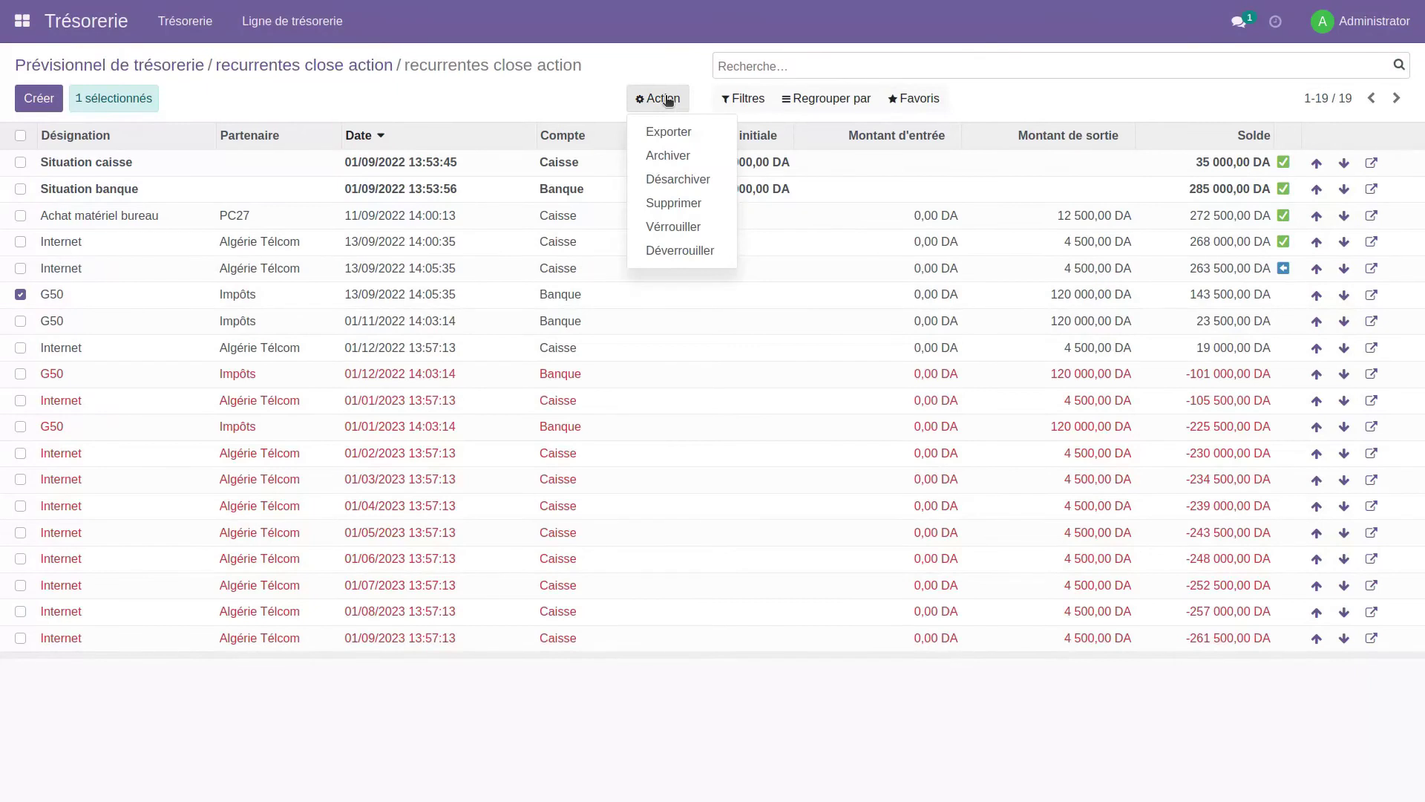
{"action": "left_click", "coordinate": [684, 226]}
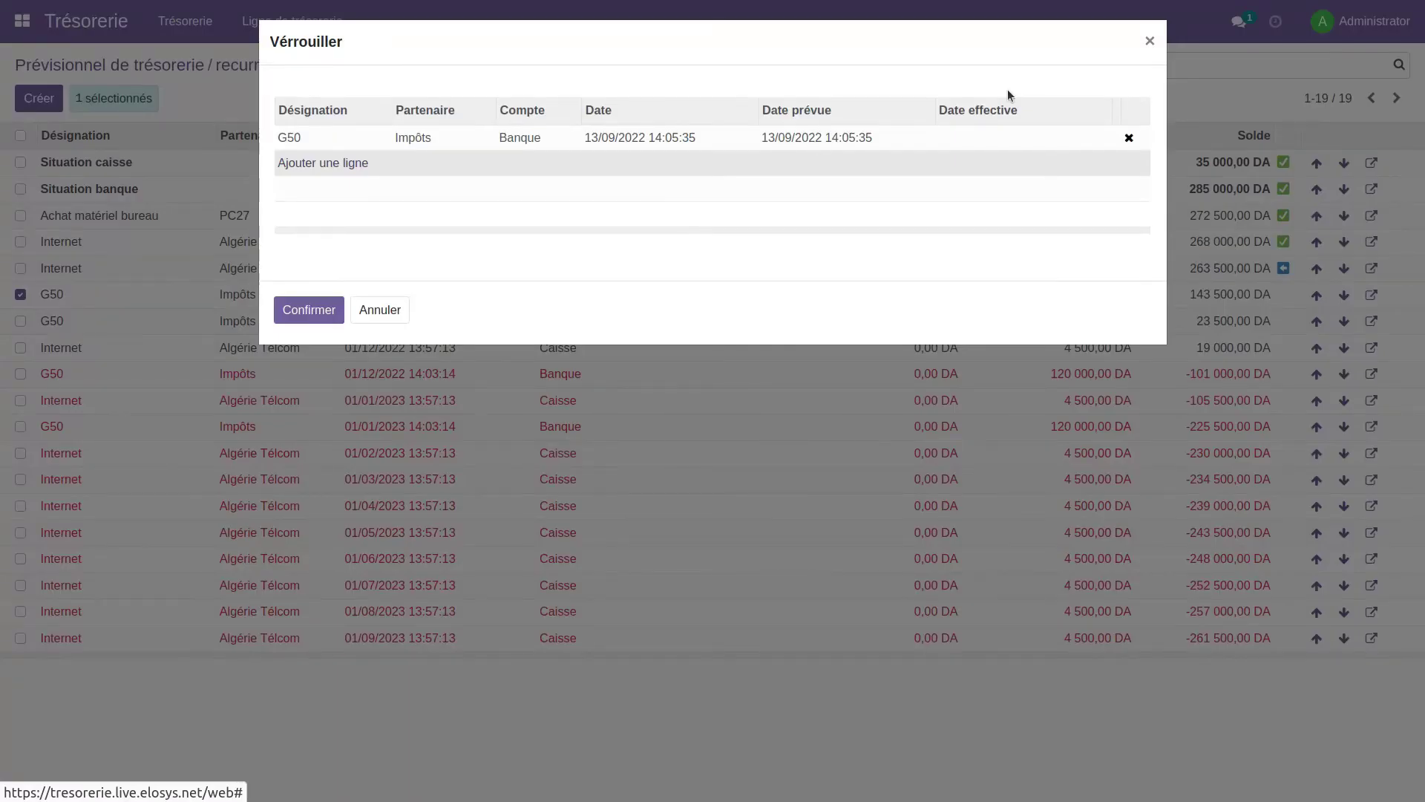
{"action": "left_click", "coordinate": [993, 138]}
{"action": "left_click", "coordinate": [993, 139]}
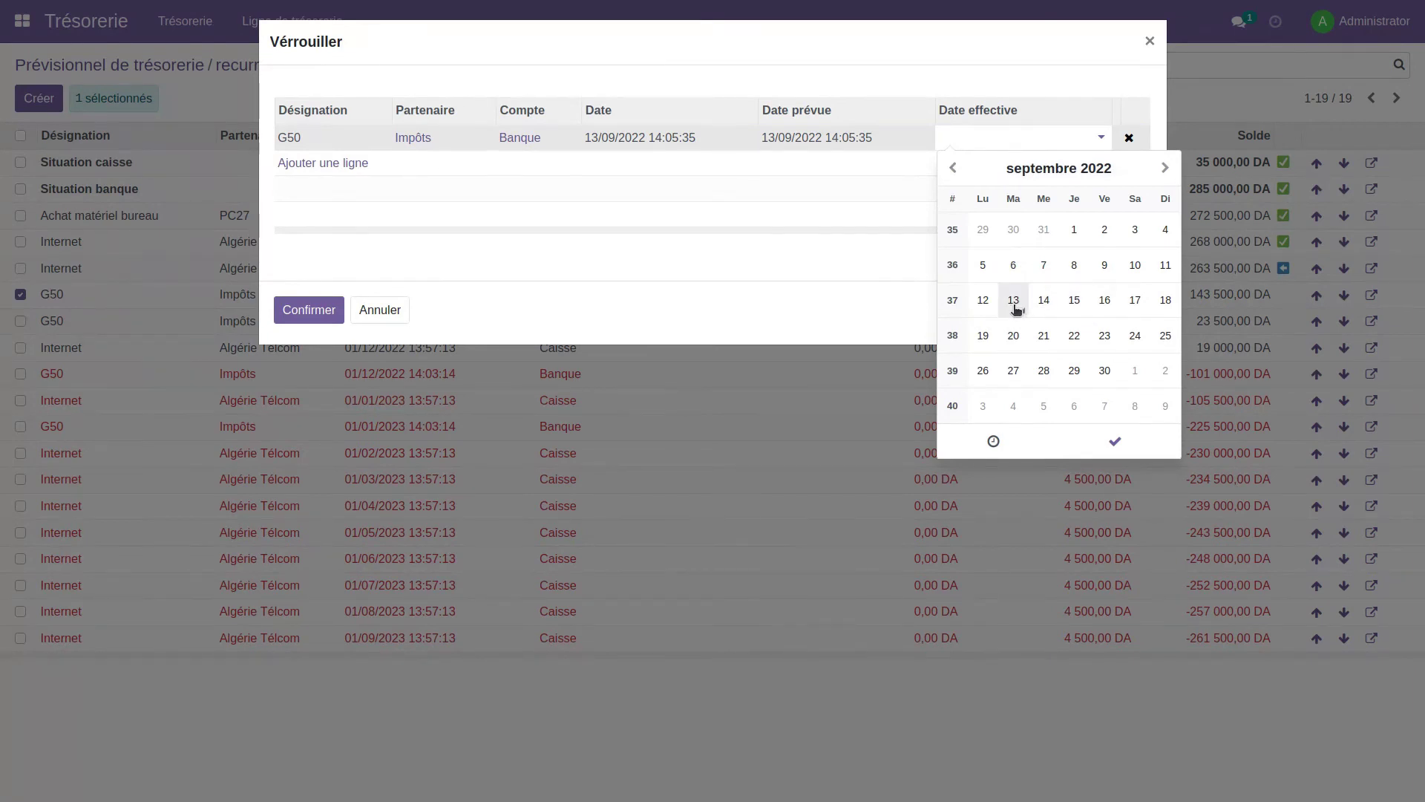
{"action": "left_click", "coordinate": [1166, 303]}
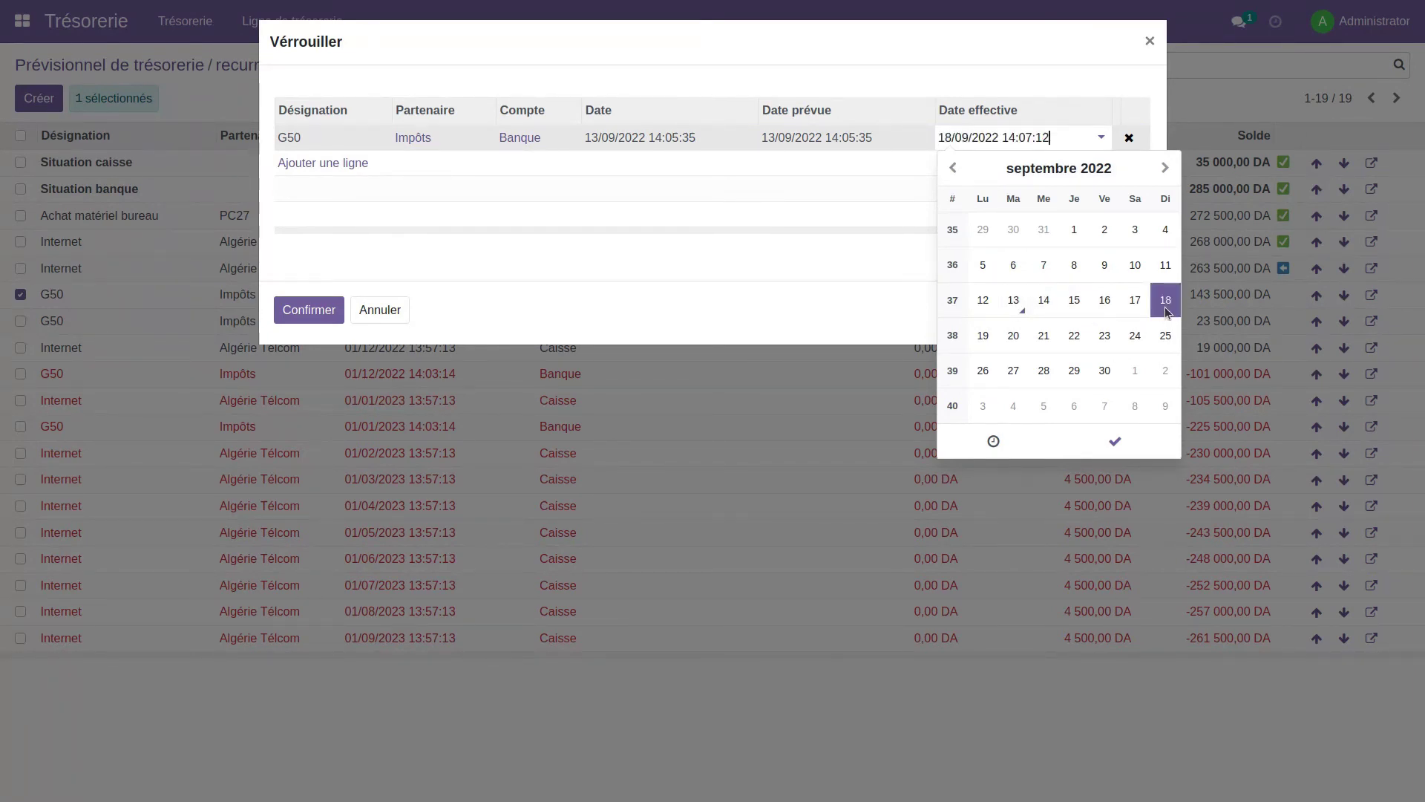
{"action": "left_click", "coordinate": [1122, 444]}
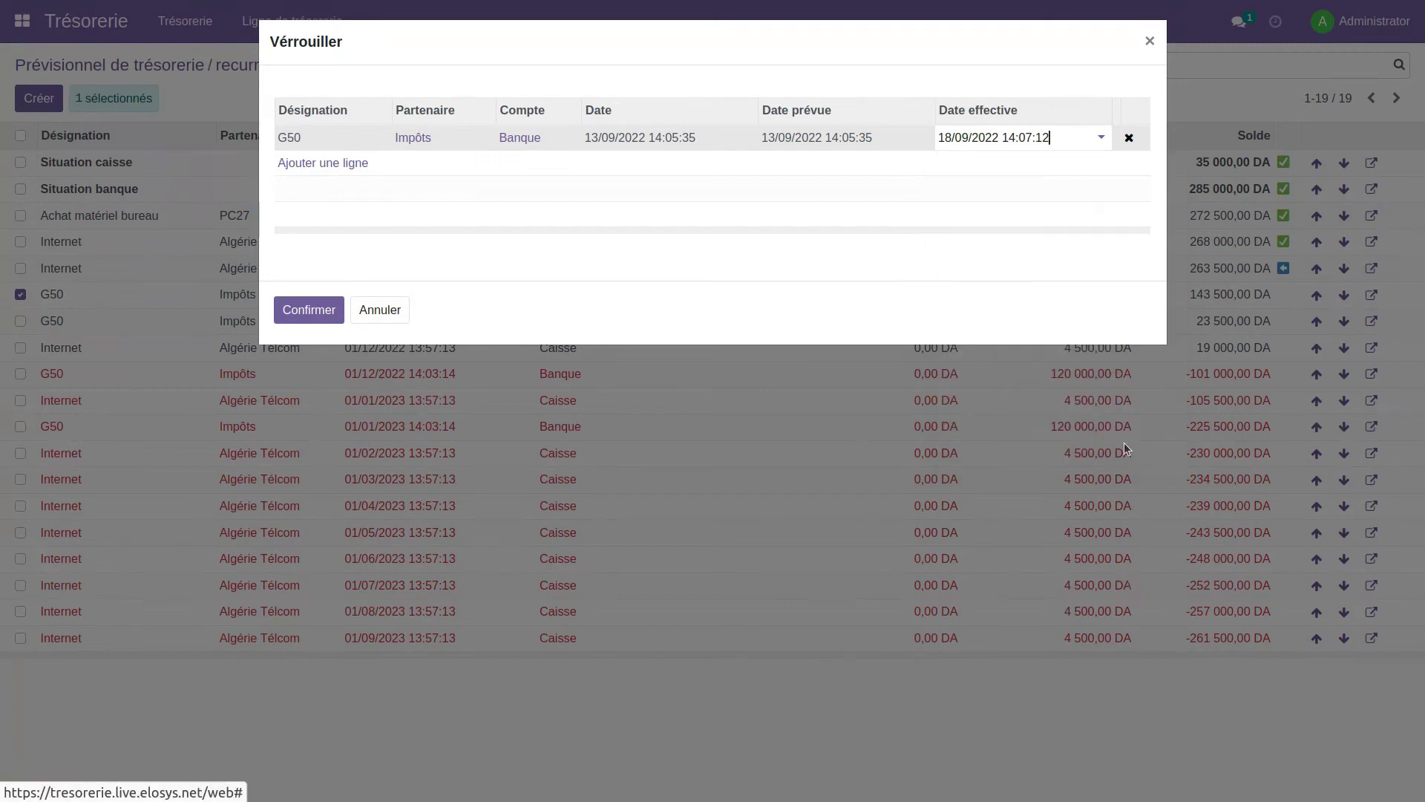
{"action": "left_click", "coordinate": [297, 310]}
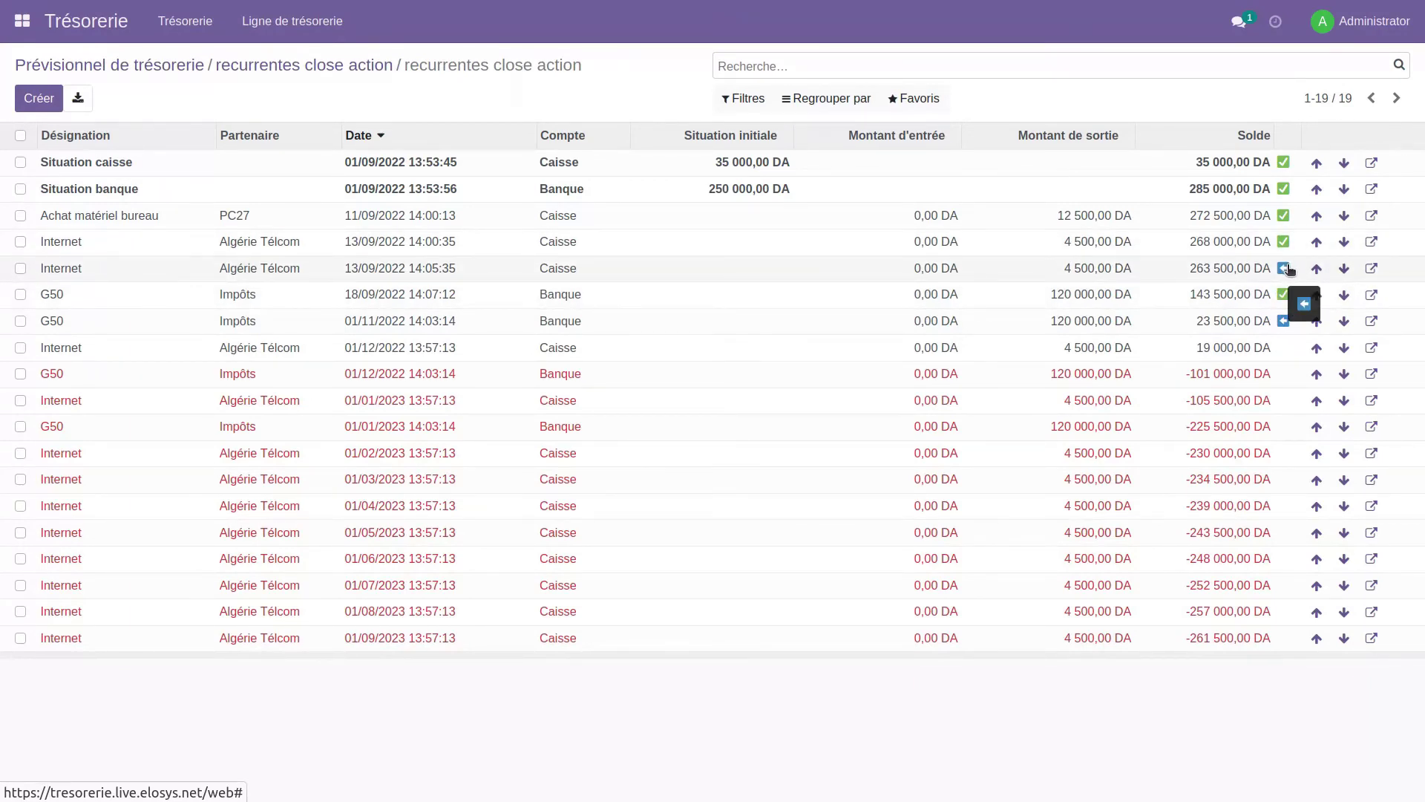
- Move the unlocked 13/09/2022 Internet line down below the 18/09/2022 G50 line
{"action": "left_click", "coordinate": [1344, 268]}
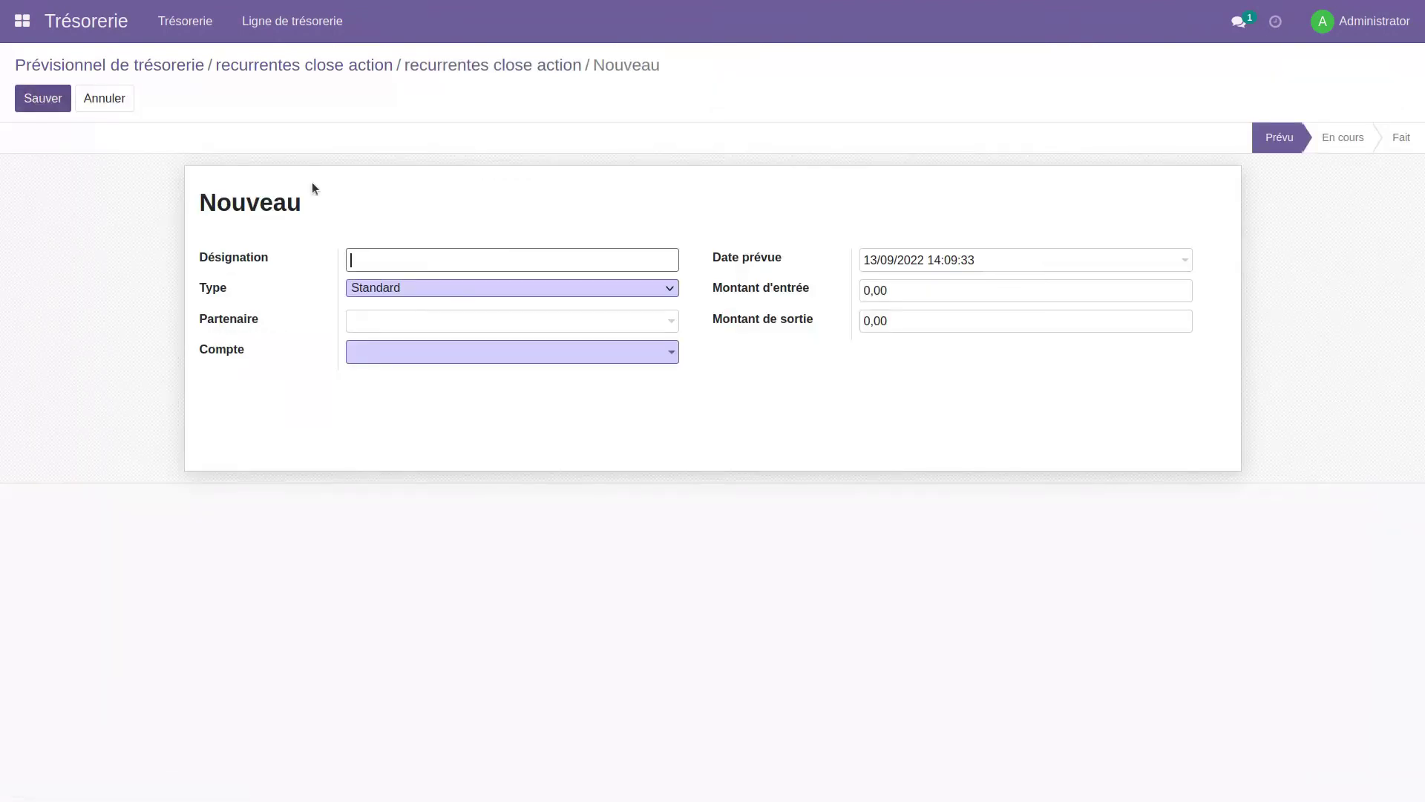
- Name the new forecast line Situation caisse, with type Situation and account Banque
{"action": "type", "text": "S"}
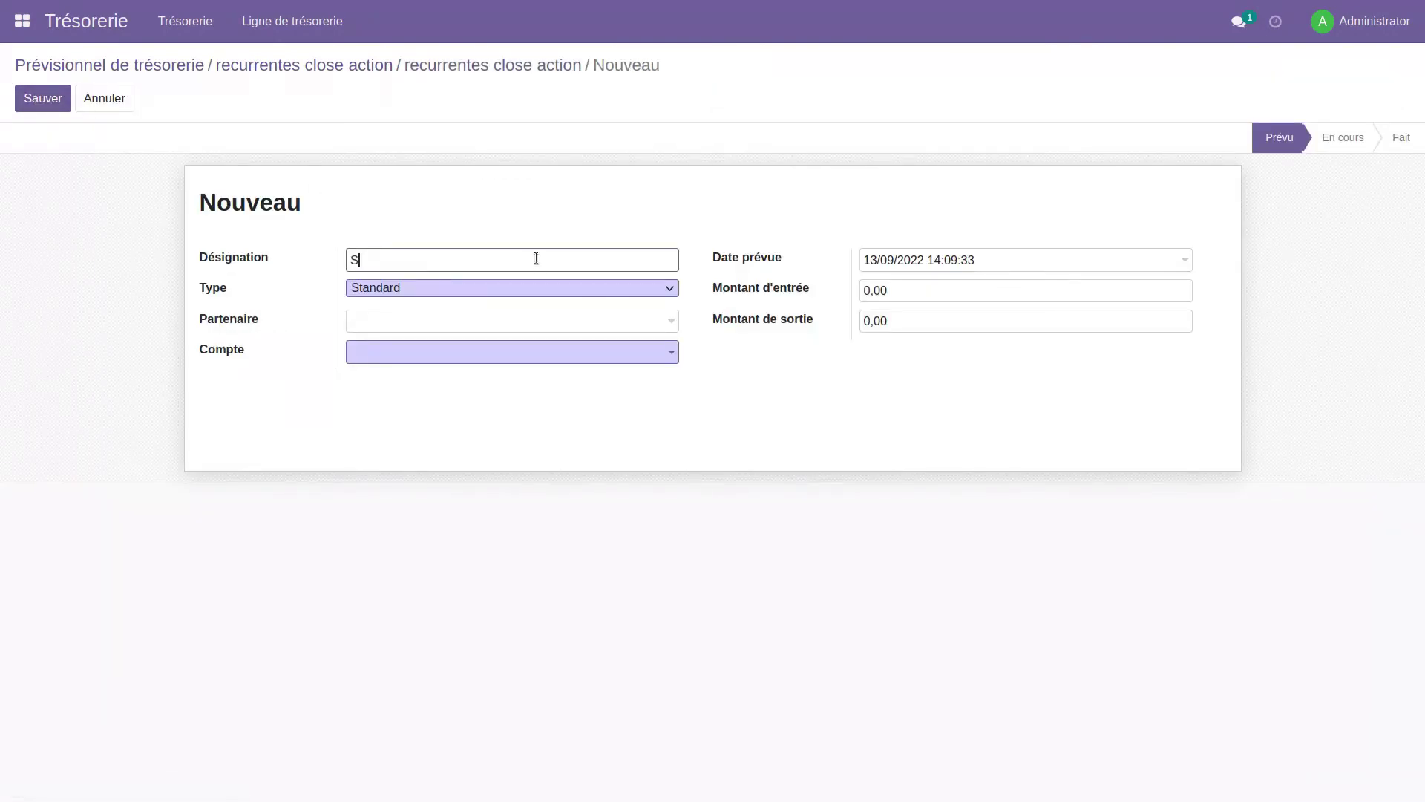
{"action": "type", "text": "ituation caisse"}
{"action": "left_click", "coordinate": [571, 294]}
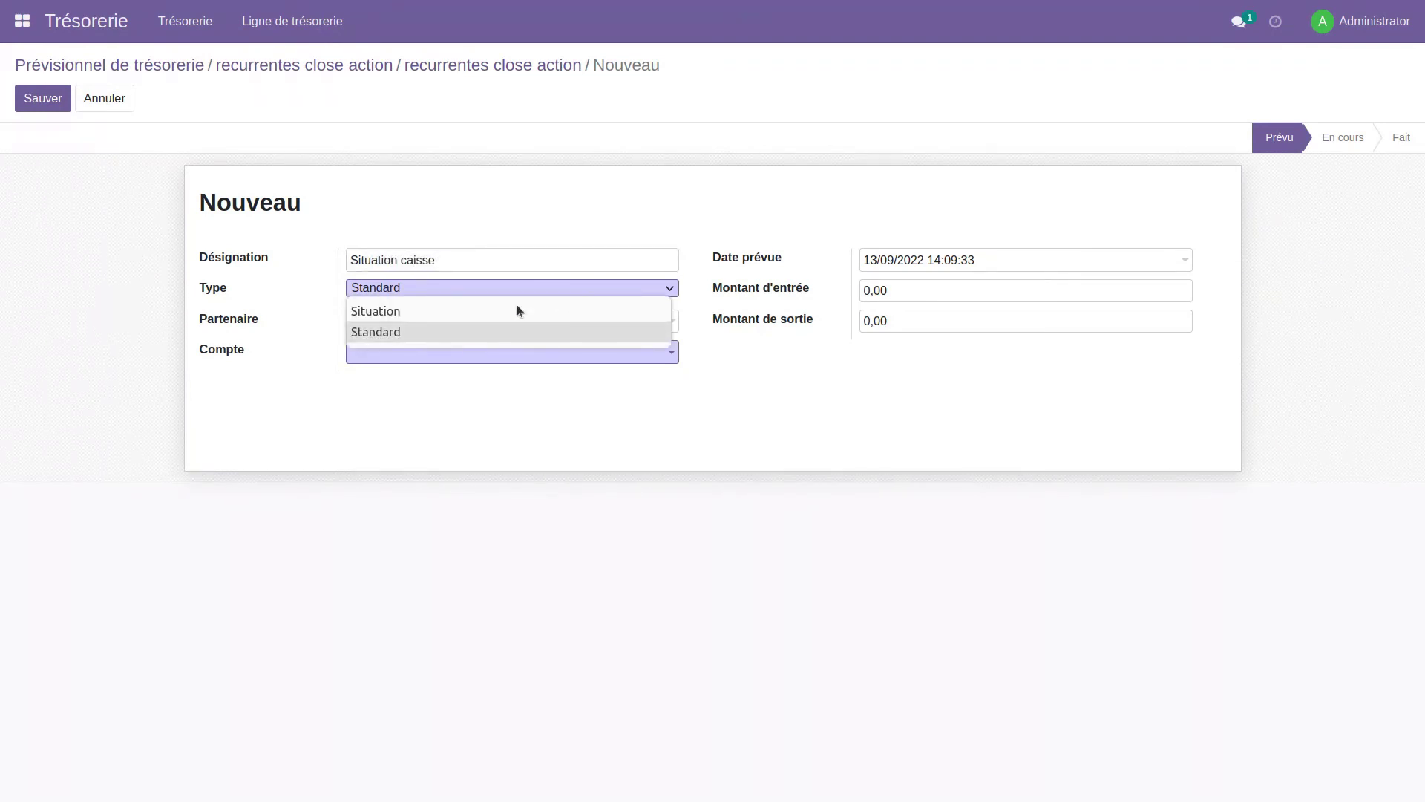
{"action": "left_click", "coordinate": [476, 314]}
{"action": "left_click", "coordinate": [418, 321]}
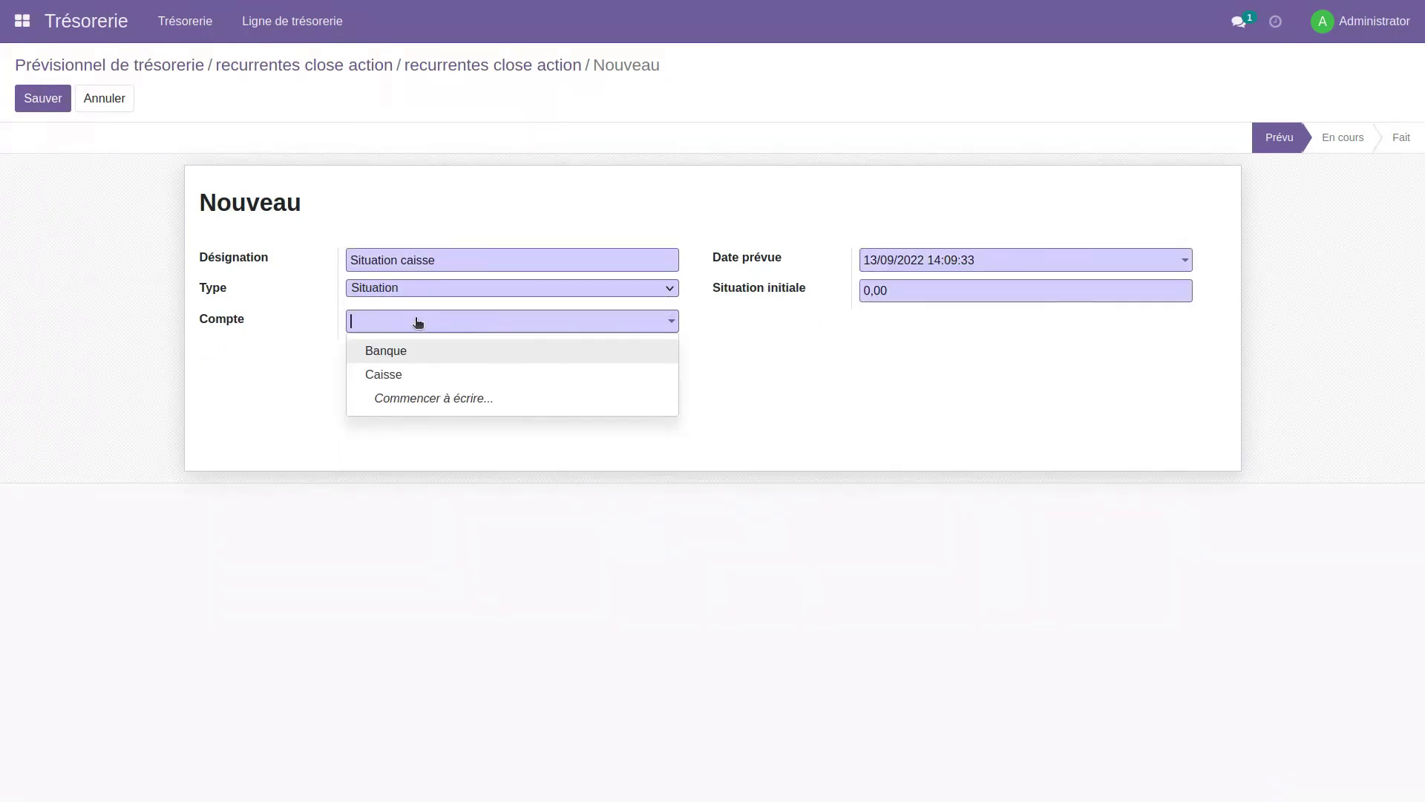
{"action": "left_click", "coordinate": [460, 350]}
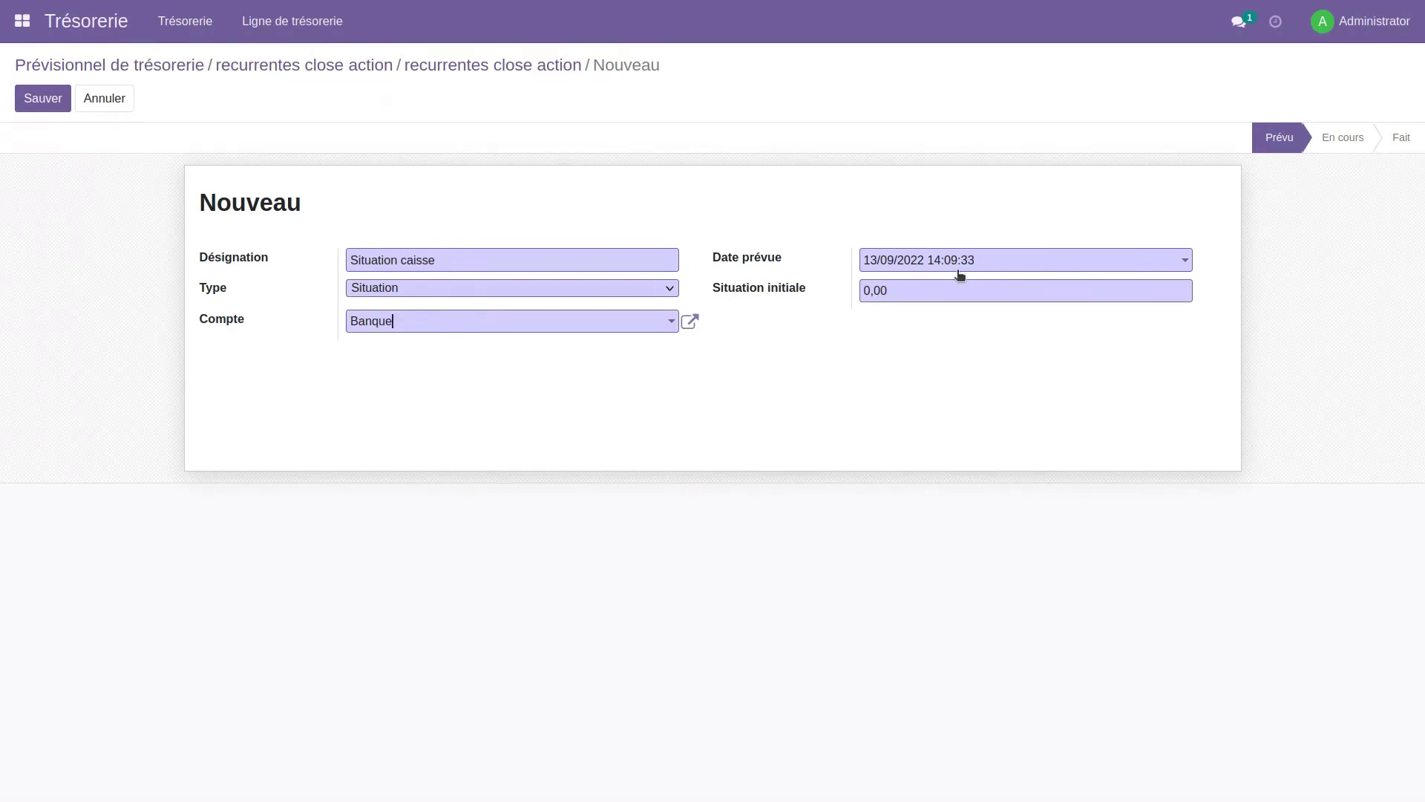
- Set the new situation's planned date to 01/10/2022, save it and return to the forecast list
{"action": "left_click", "coordinate": [915, 261]}
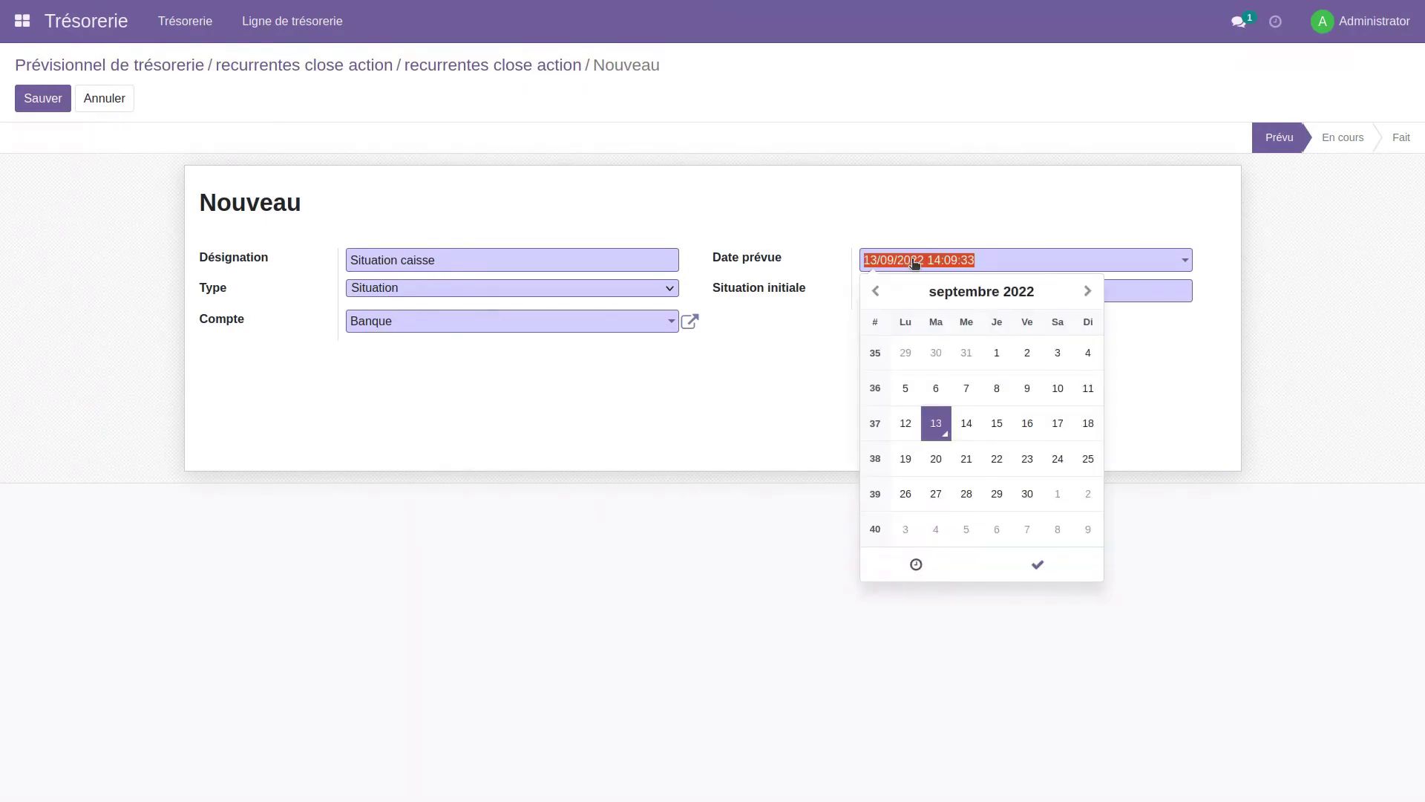
{"action": "left_click", "coordinate": [1058, 493]}
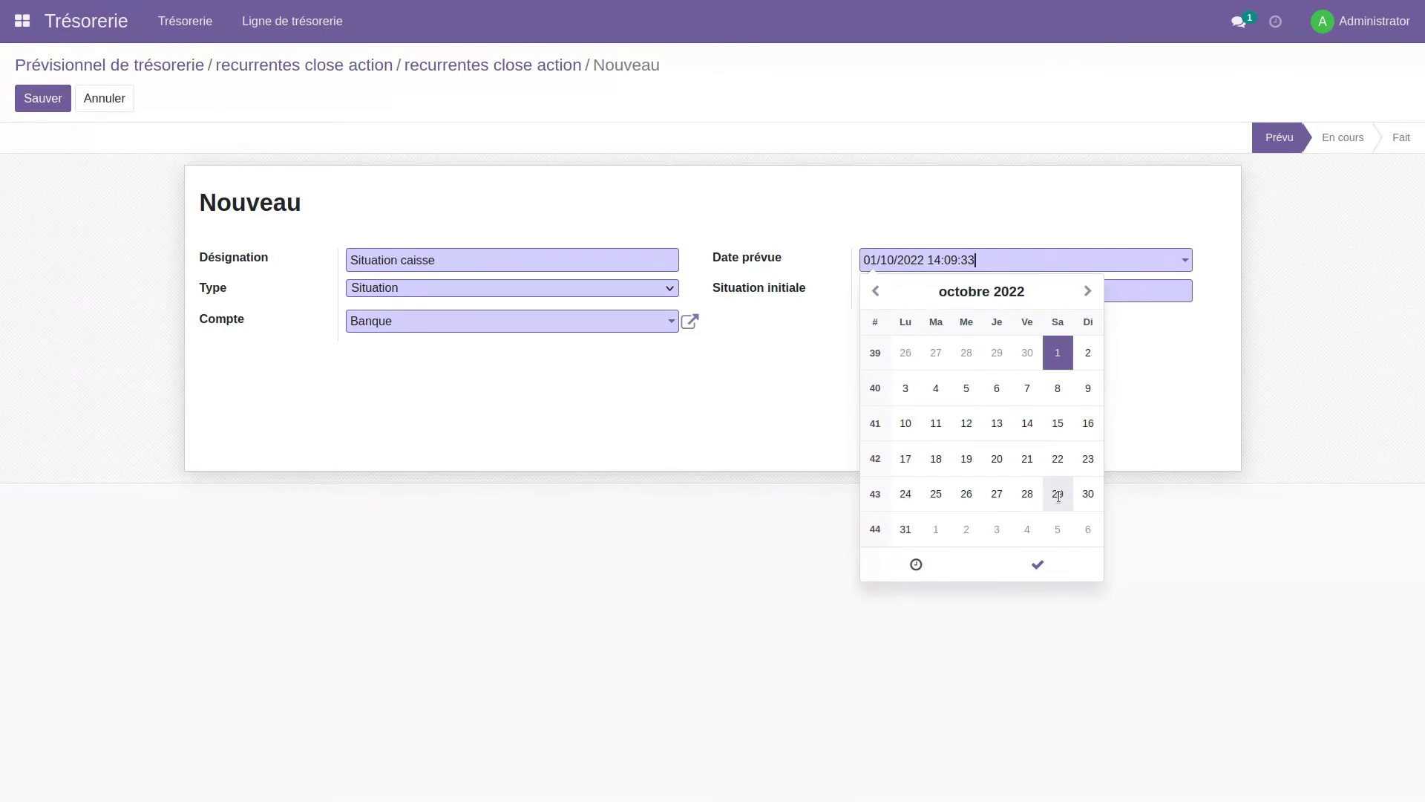
{"action": "left_click", "coordinate": [1043, 571]}
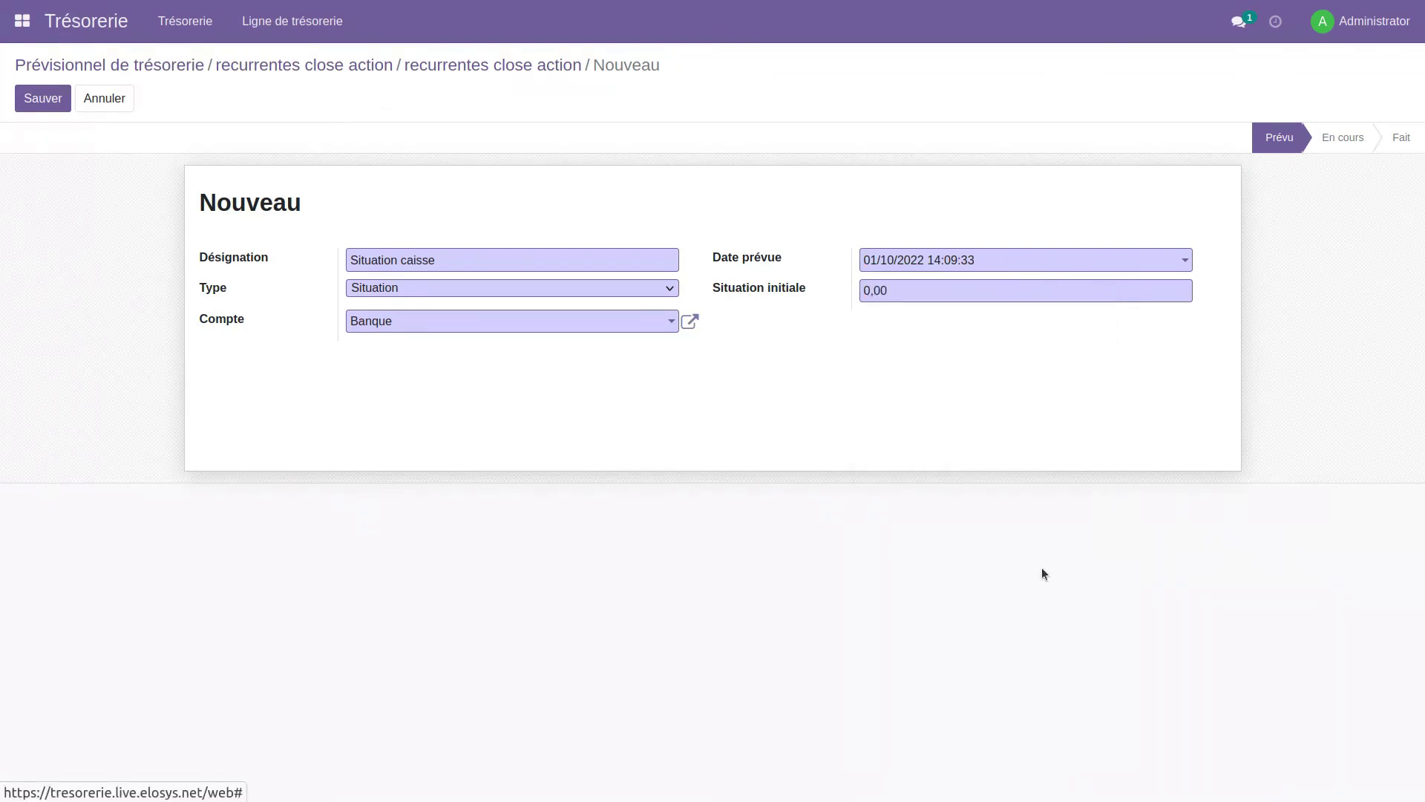
{"action": "double_click", "coordinate": [871, 291]}
{"action": "left_click", "coordinate": [872, 291]}
{"action": "left_click", "coordinate": [37, 99]}
{"action": "left_click", "coordinate": [117, 69]}
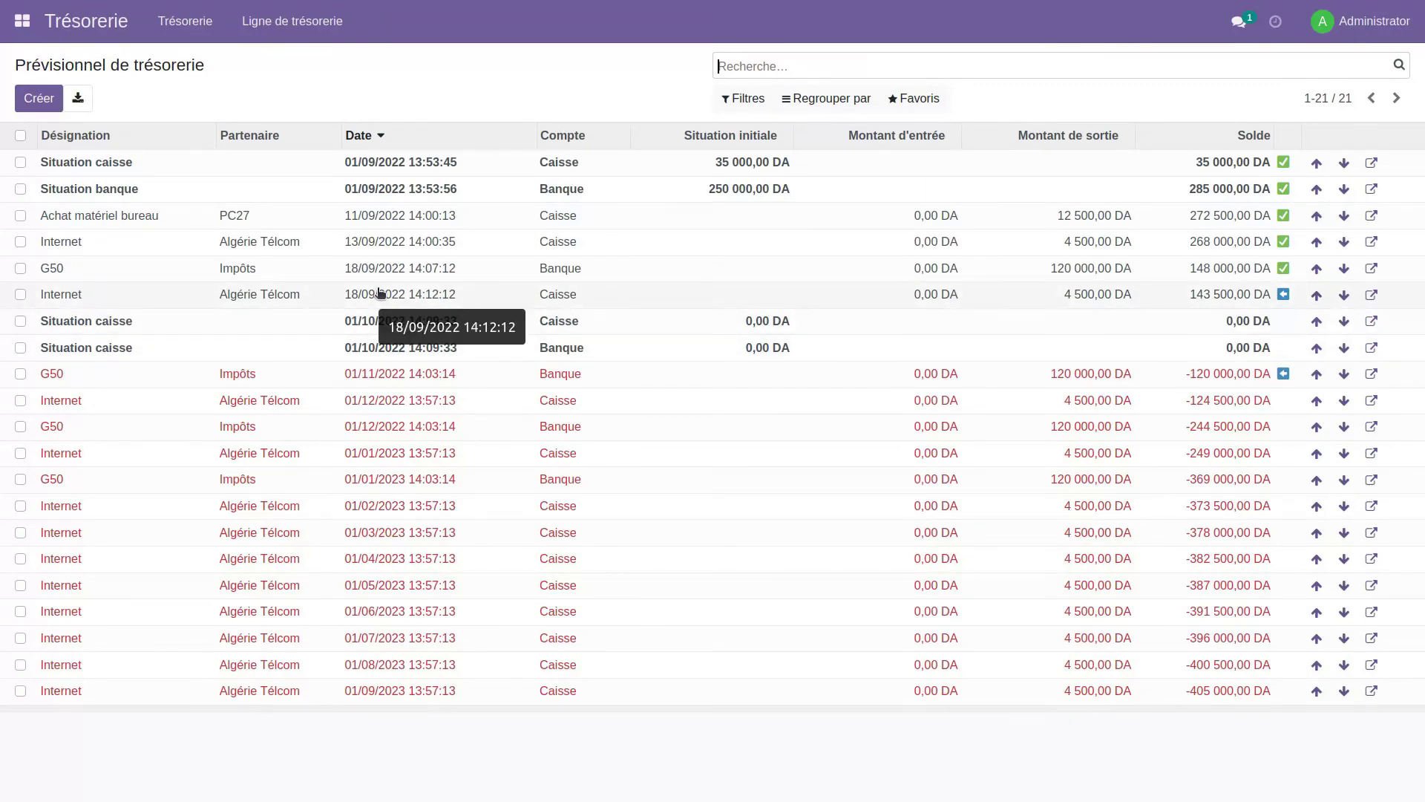
- Set the initial situation of the 01/10/2022 Caisse line to 56321 and save it
{"action": "left_click", "coordinate": [134, 326]}
{"action": "left_click", "coordinate": [38, 106]}
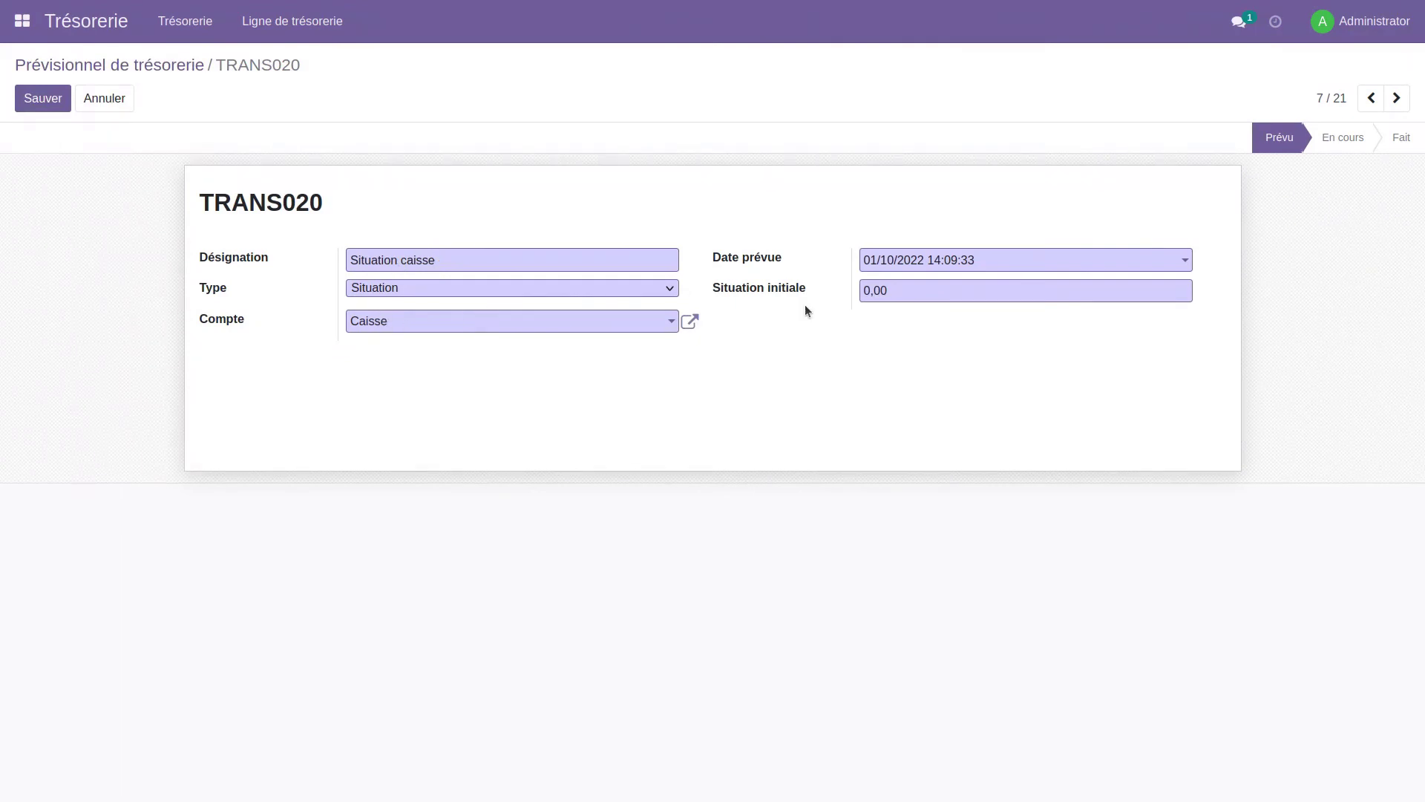
{"action": "left_click_drag", "start_coordinate": [863, 291], "coordinate": [868, 291]}
{"action": "type", "text": "56321"}
{"action": "left_click", "coordinate": [36, 103]}
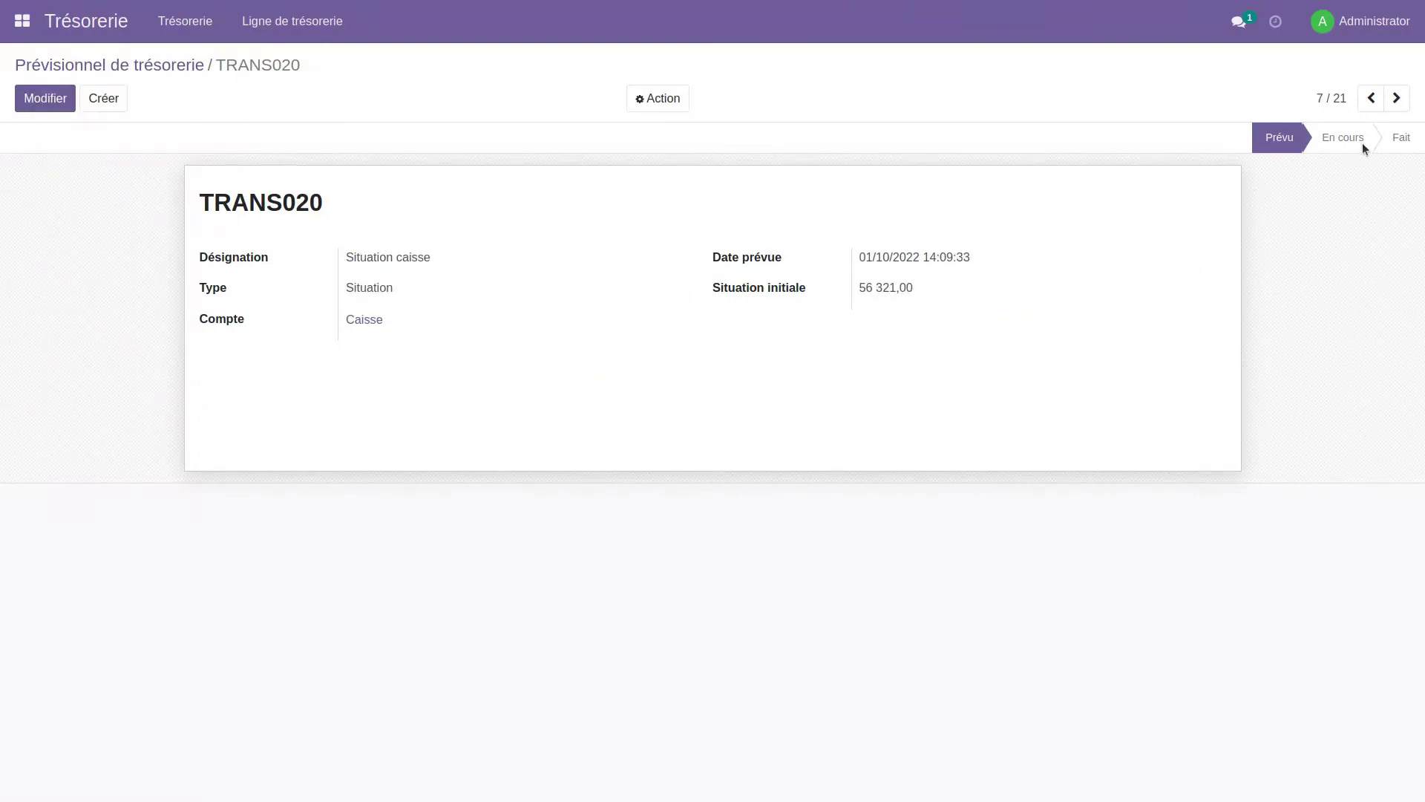
- Rename the 01/10/2022 Banque account line Situation banque, set its initial situation to 653432 and save it
{"action": "left_click", "coordinate": [1398, 99]}
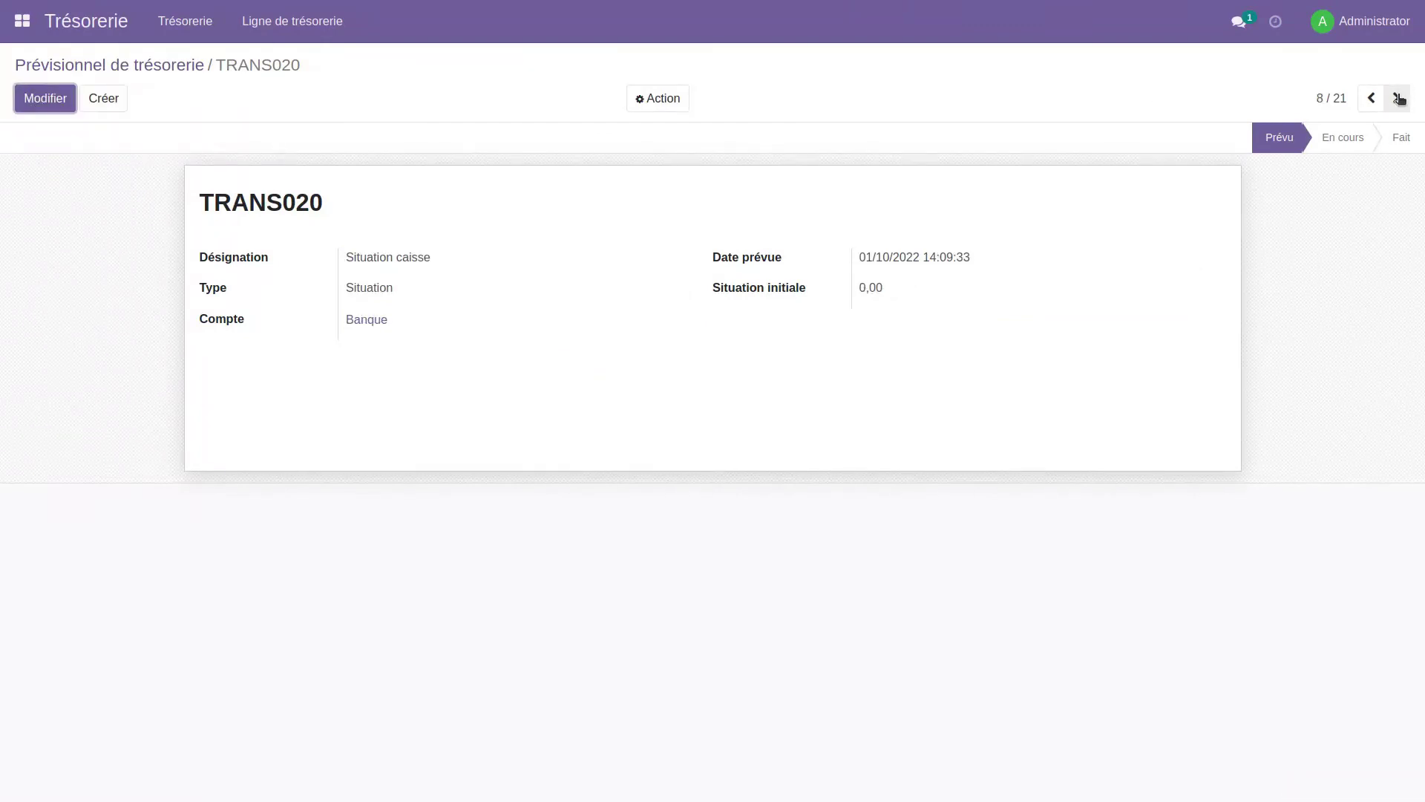
{"action": "left_click", "coordinate": [45, 99]}
{"action": "double_click", "coordinate": [428, 260]}
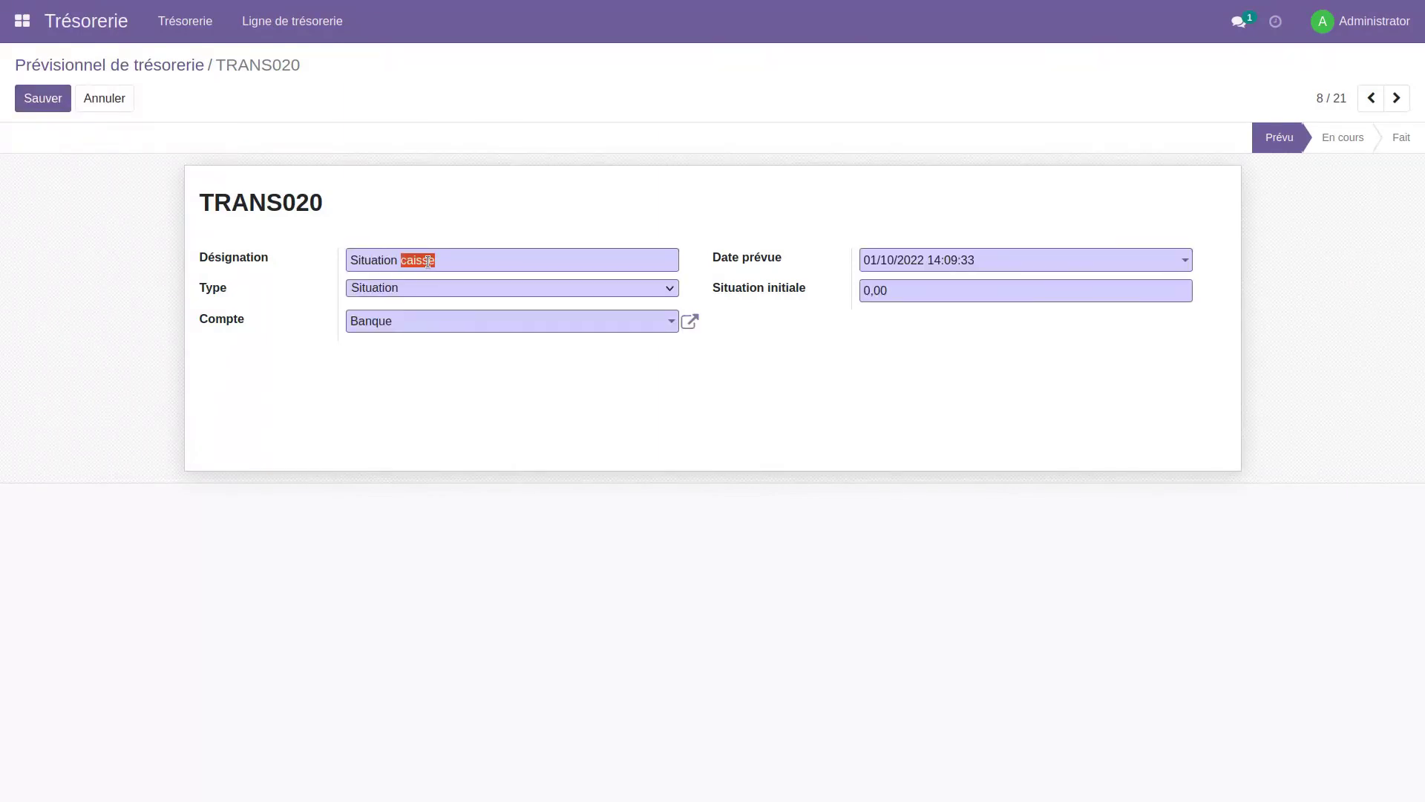
{"action": "type", "text": "banque"}
{"action": "double_click", "coordinate": [866, 289]}
{"action": "type", "text": "553432"}
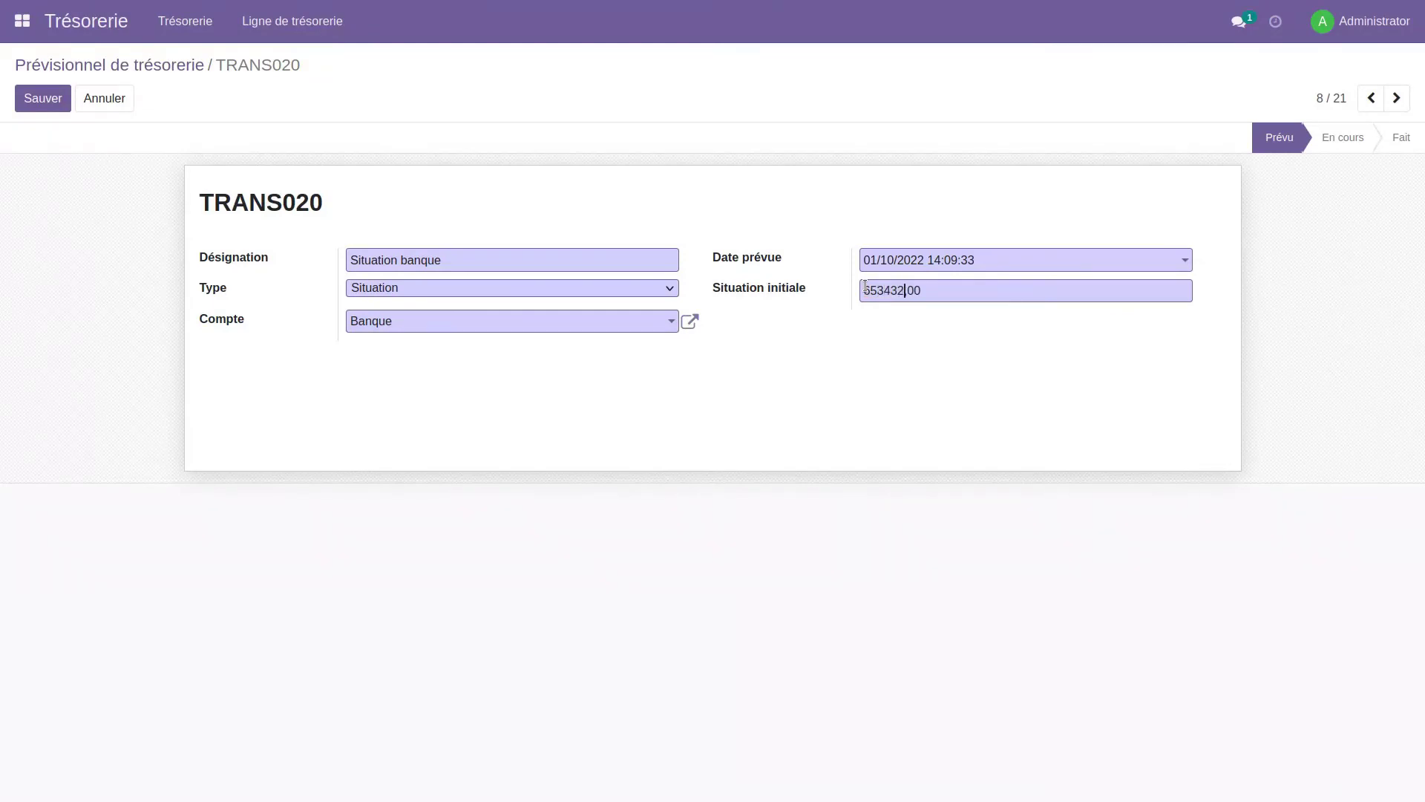
{"action": "left_click", "coordinate": [35, 102]}
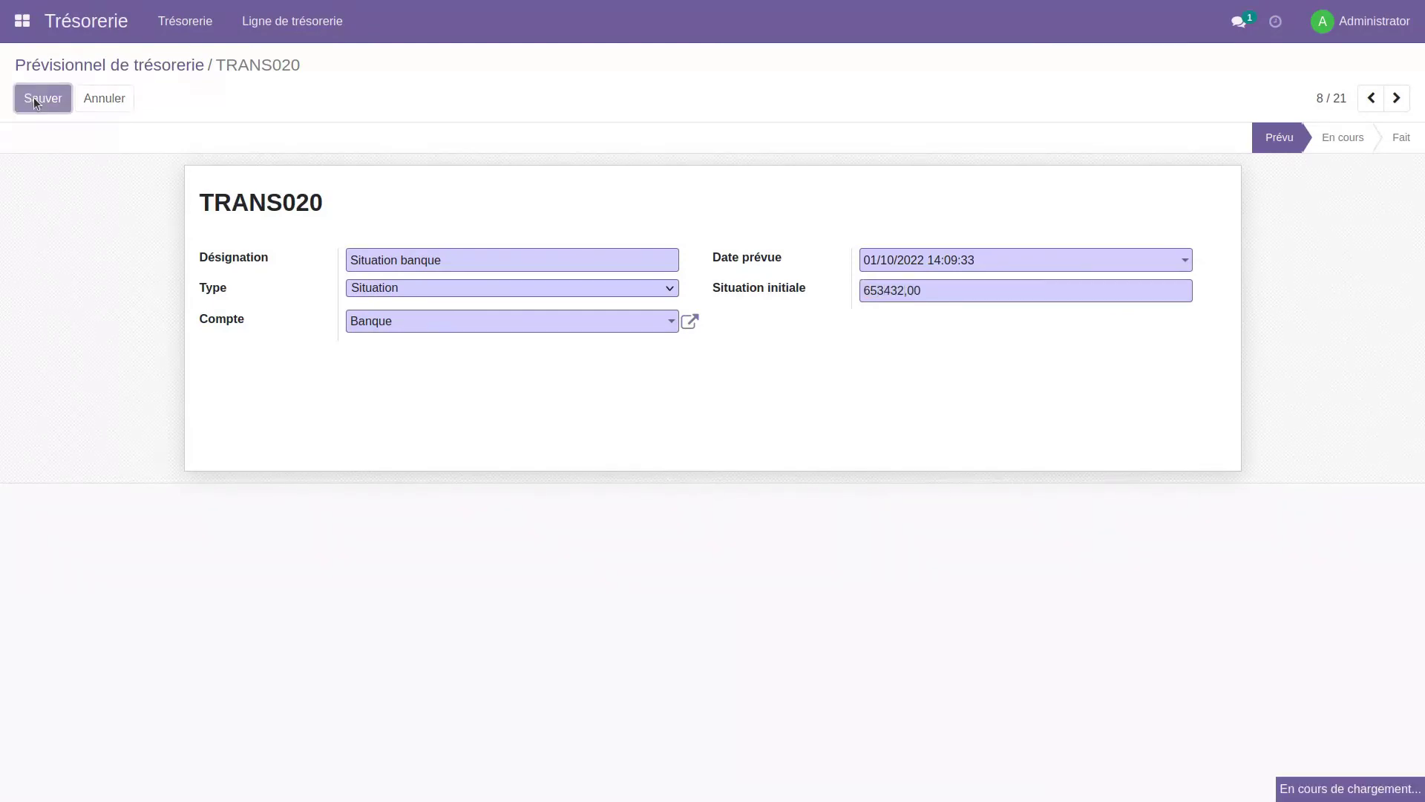
- Return to the forecast list and move the 18/09/2022 Internet line down below the 01/10/2022 situation lines
{"action": "left_click", "coordinate": [113, 62]}
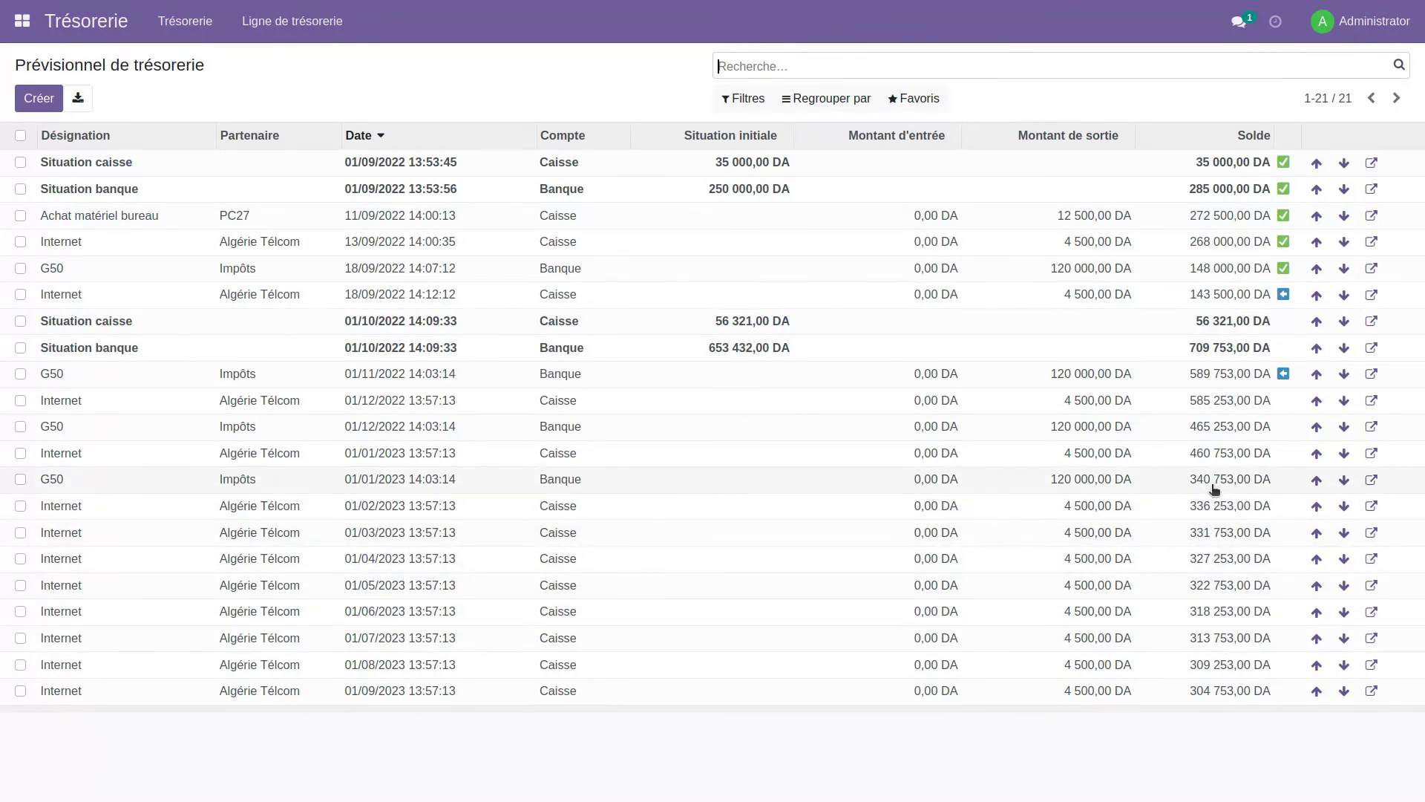
{"action": "left_click", "coordinate": [1345, 295]}
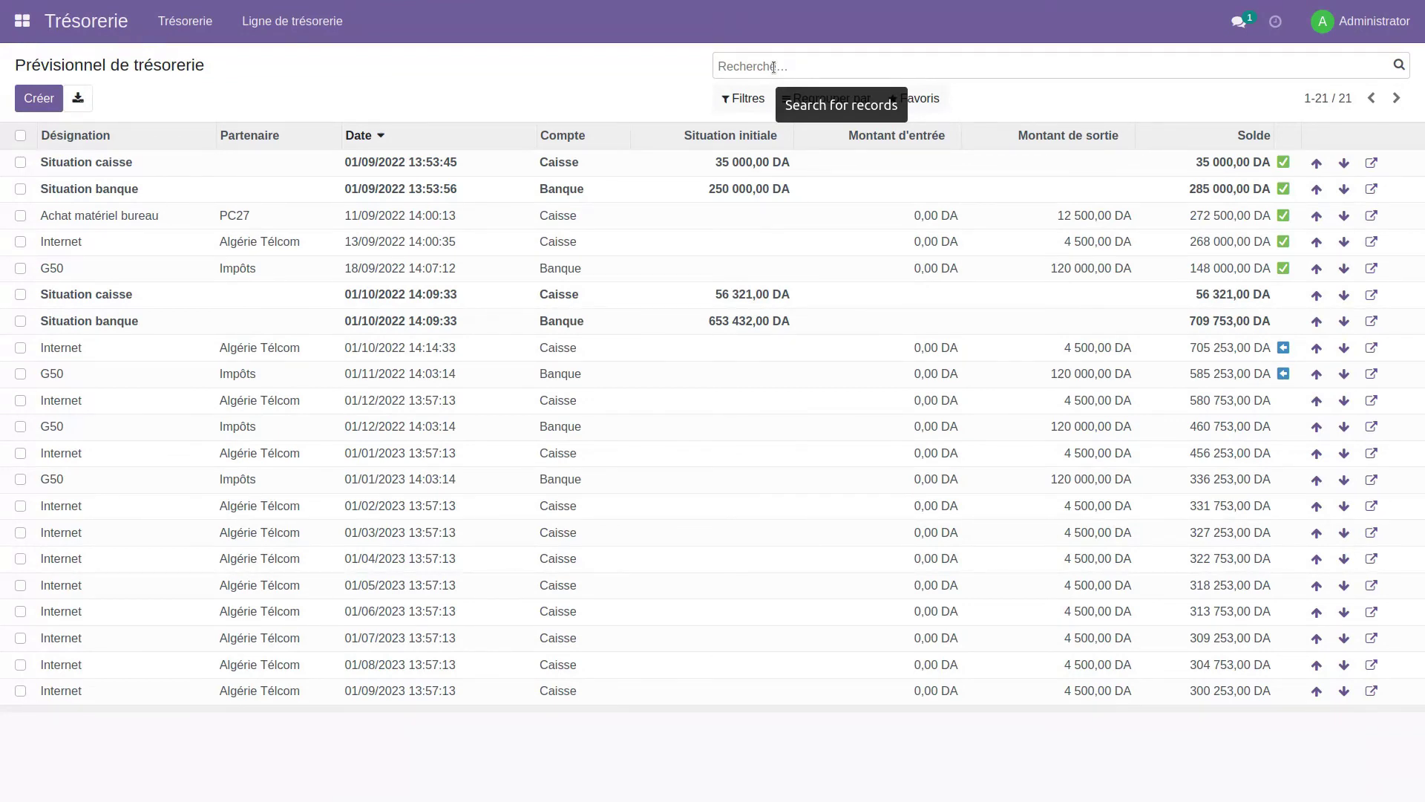
- Filter the forecast lines to show only the Banque account
{"action": "left_click", "coordinate": [741, 99]}
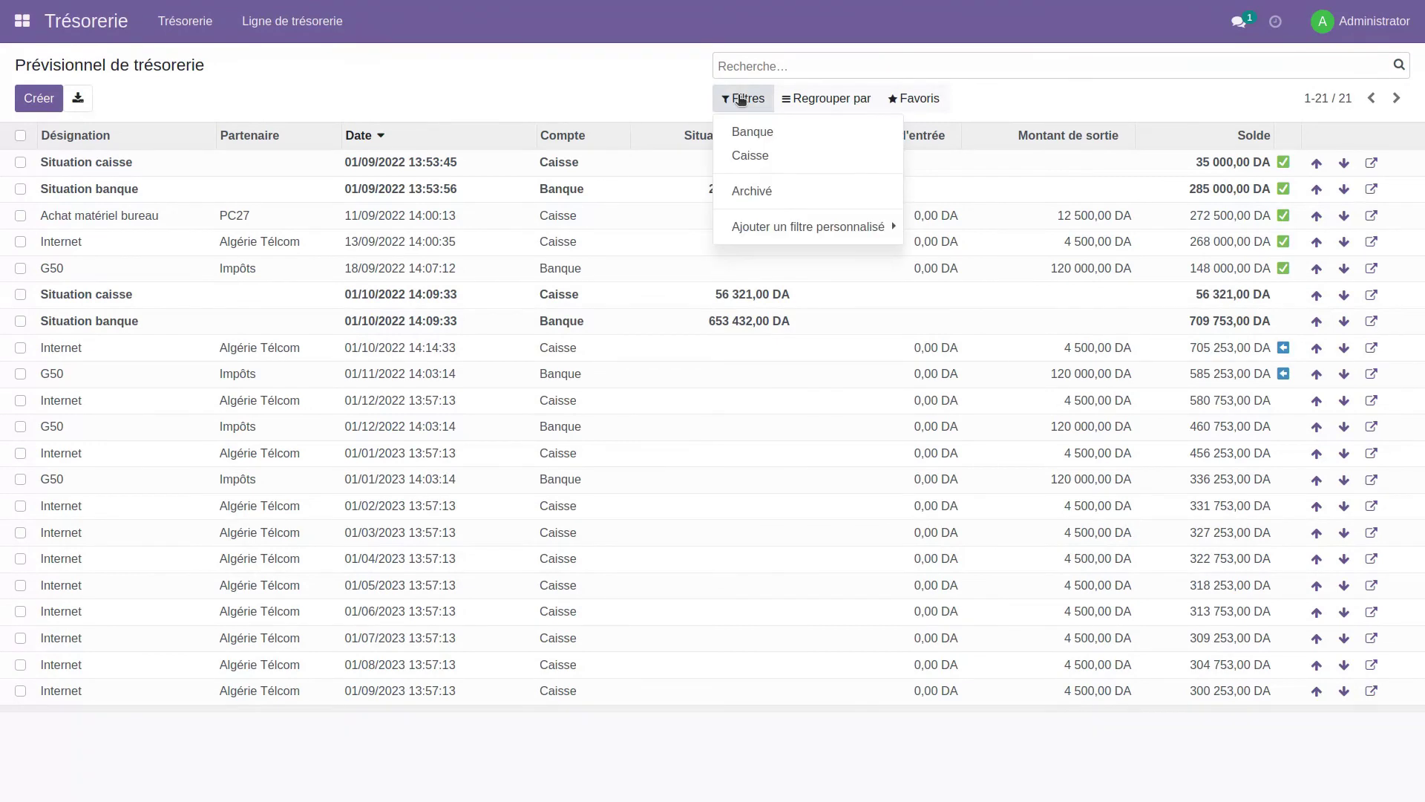
{"action": "left_click", "coordinate": [772, 133]}
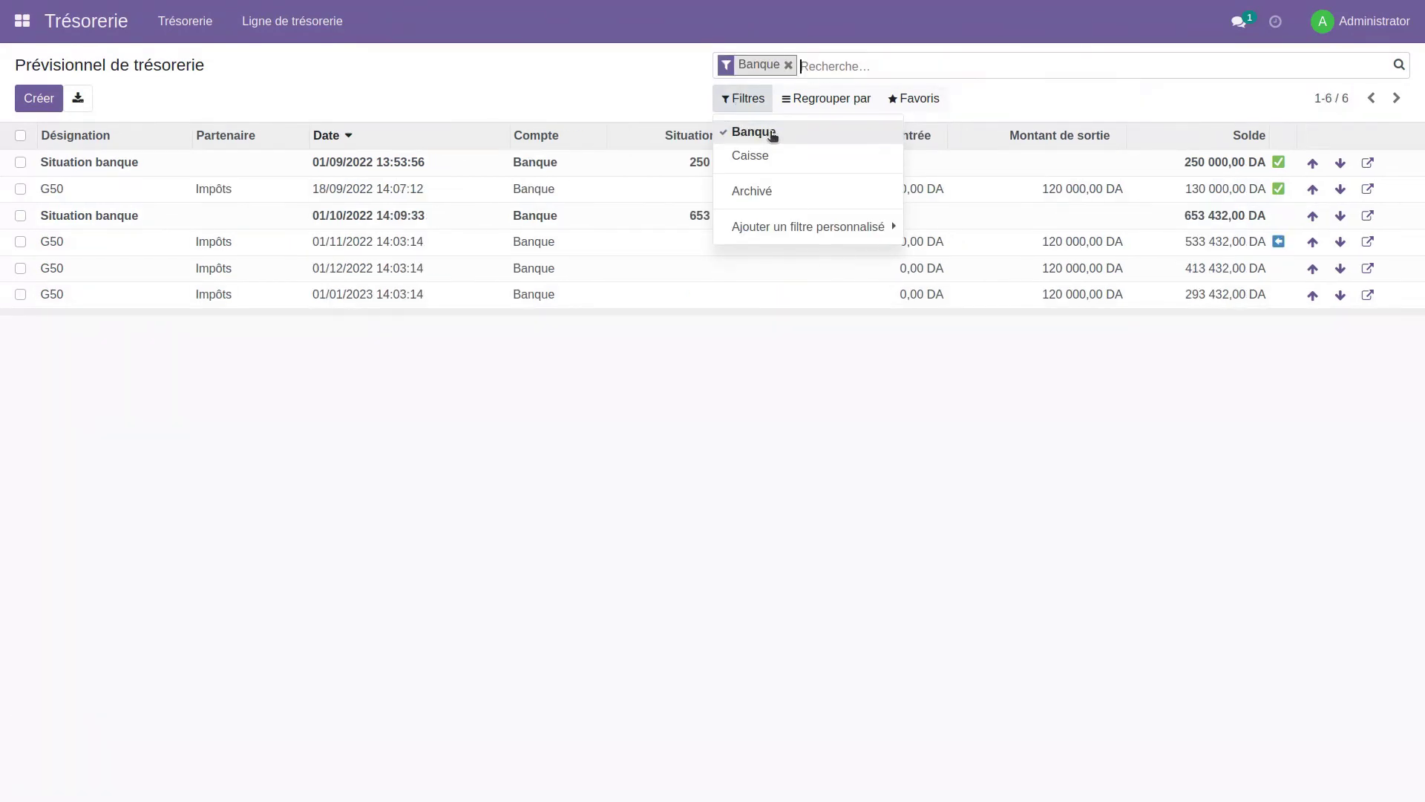
{"action": "left_click", "coordinate": [795, 227]}
{"action": "left_click", "coordinate": [784, 392]}
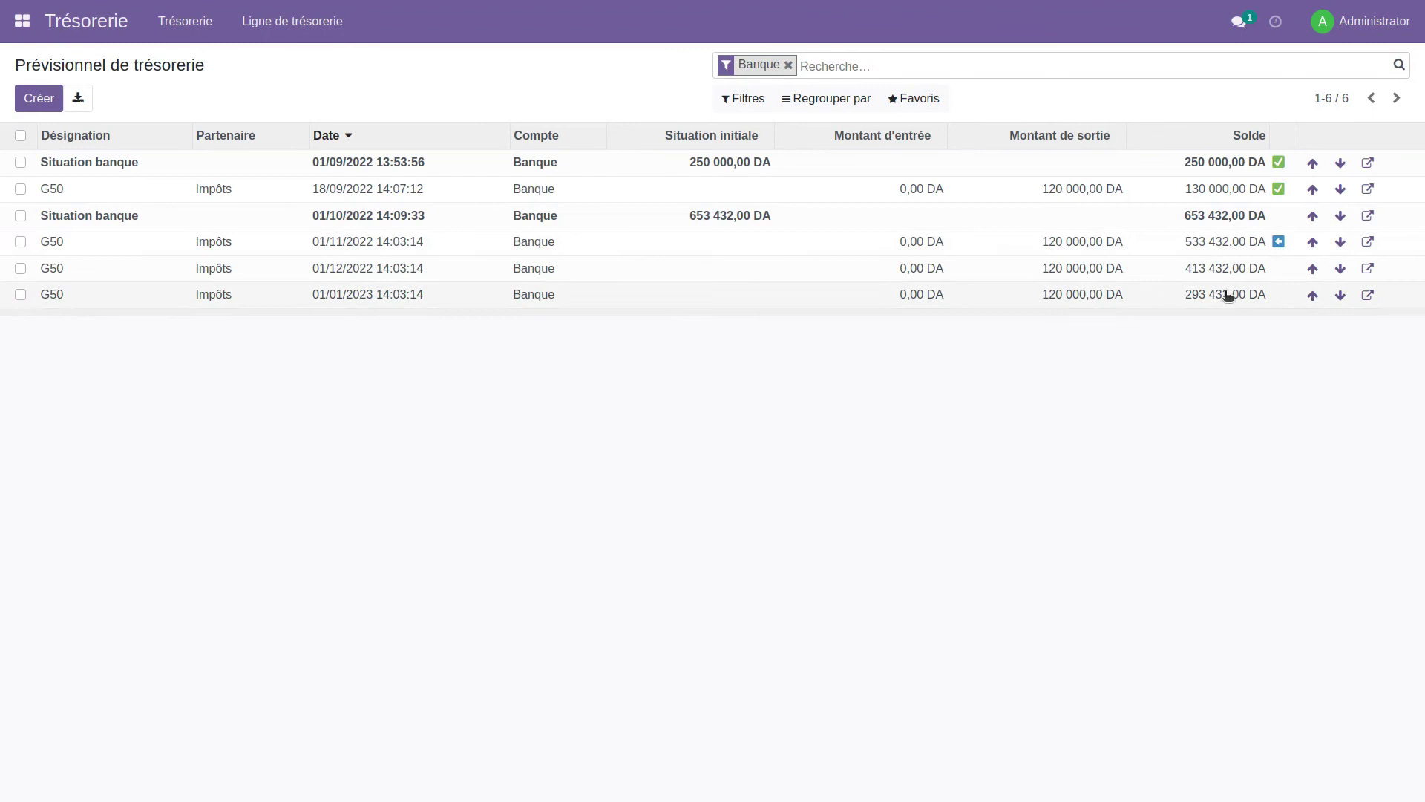
- Switch the forecast filter from Banque to Caisse only
{"action": "left_click", "coordinate": [743, 99]}
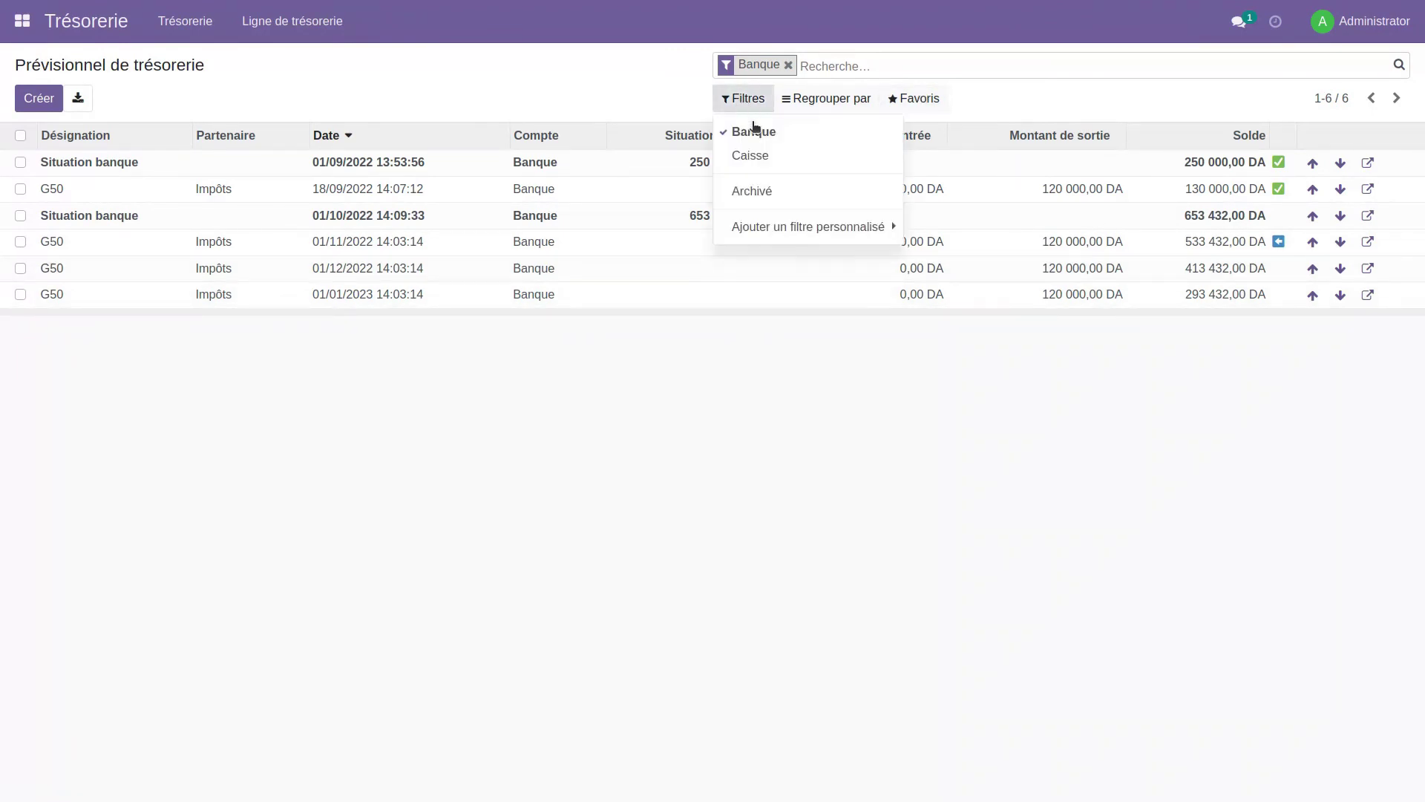
{"action": "left_click", "coordinate": [764, 157]}
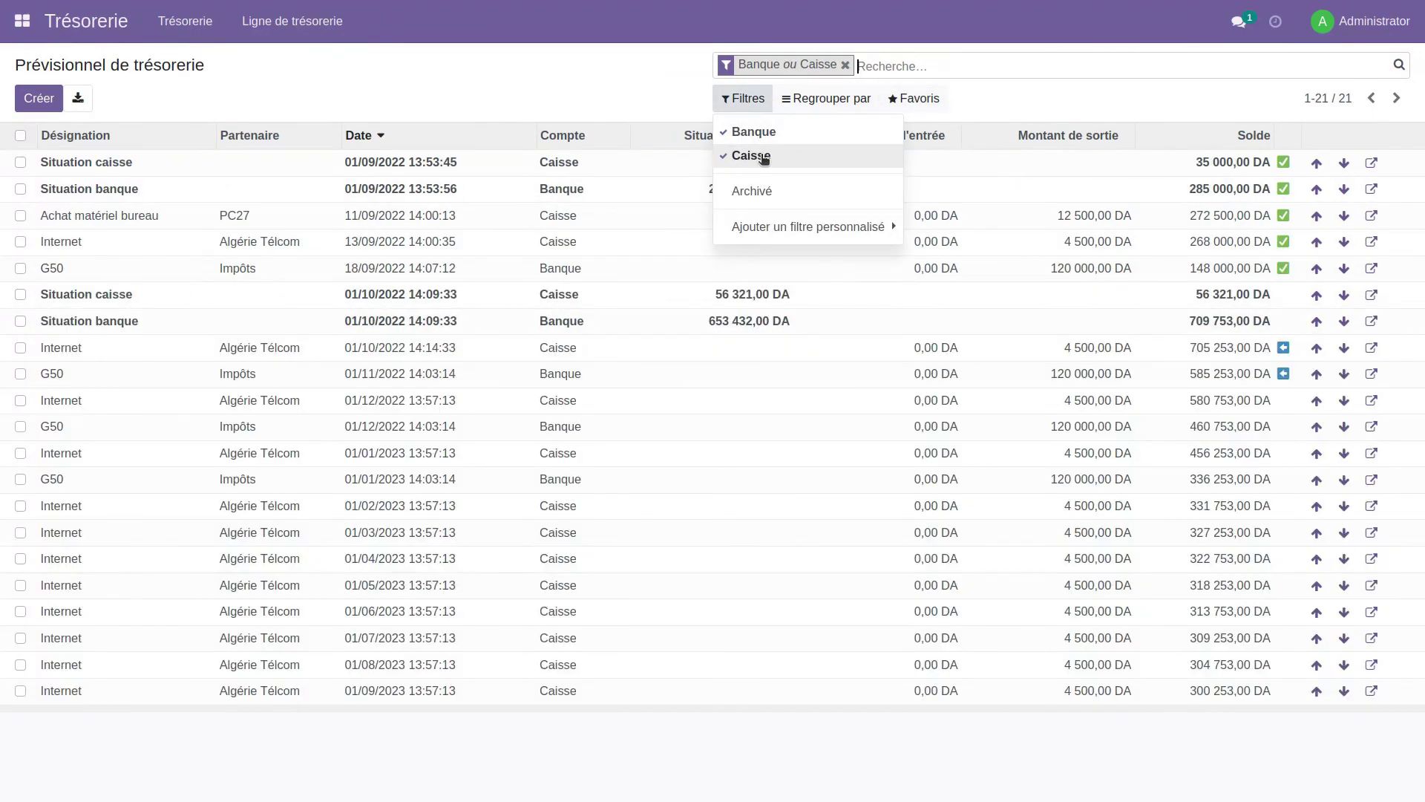
{"action": "left_click", "coordinate": [739, 133]}
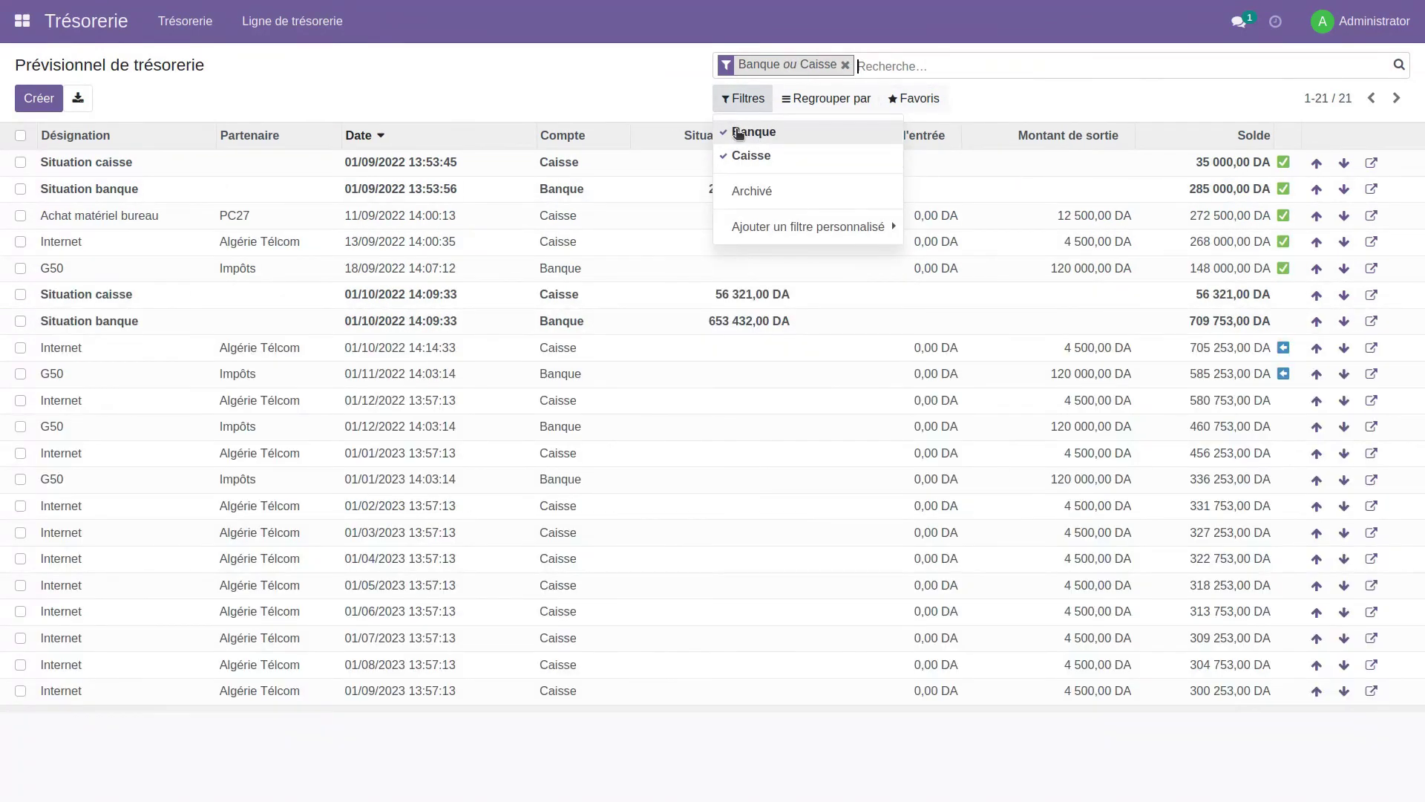
{"action": "left_click", "coordinate": [626, 71]}
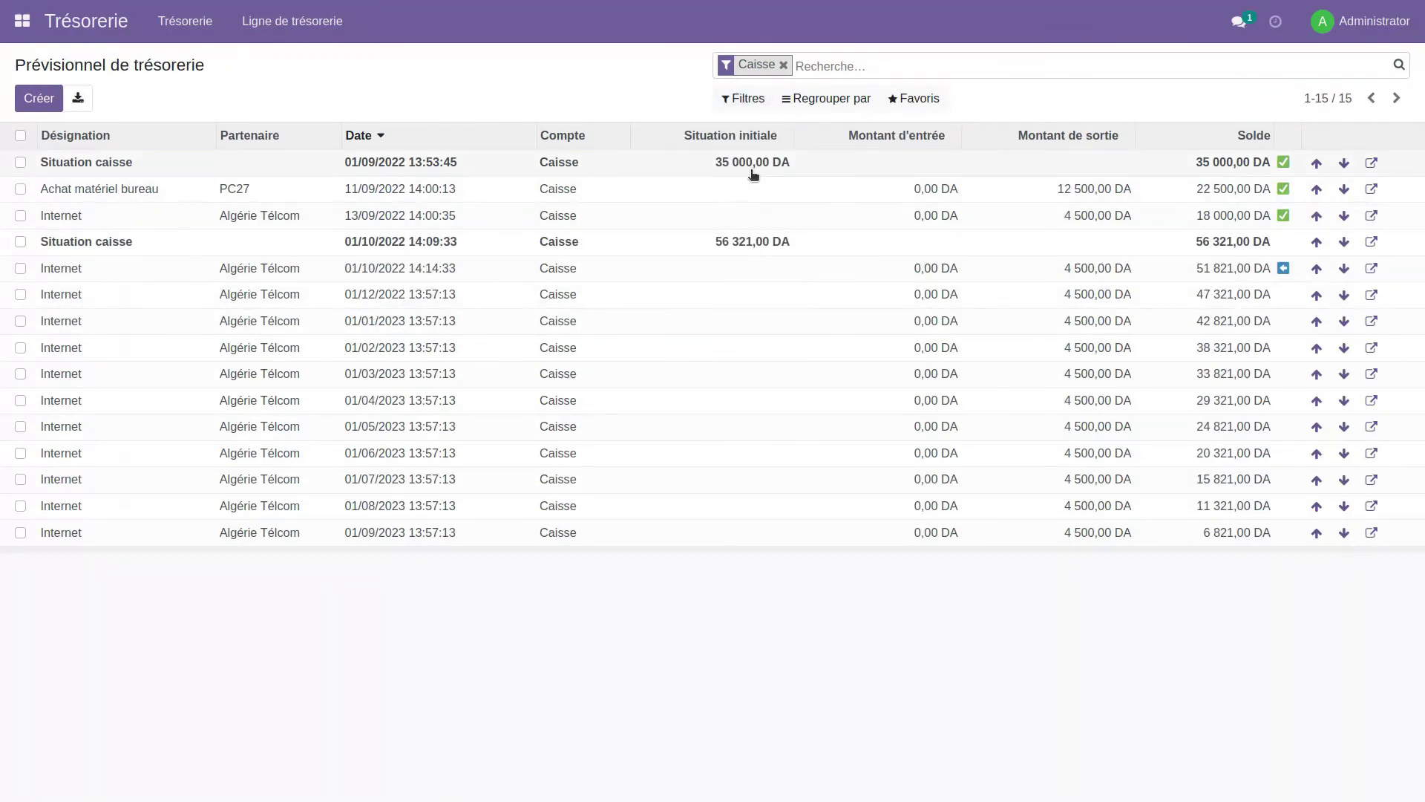
- Remove the Caisse filter, group the forecast lines by Compte and expand the Banque and Caisse groups
{"action": "left_click", "coordinate": [783, 67]}
{"action": "left_click", "coordinate": [839, 101]}
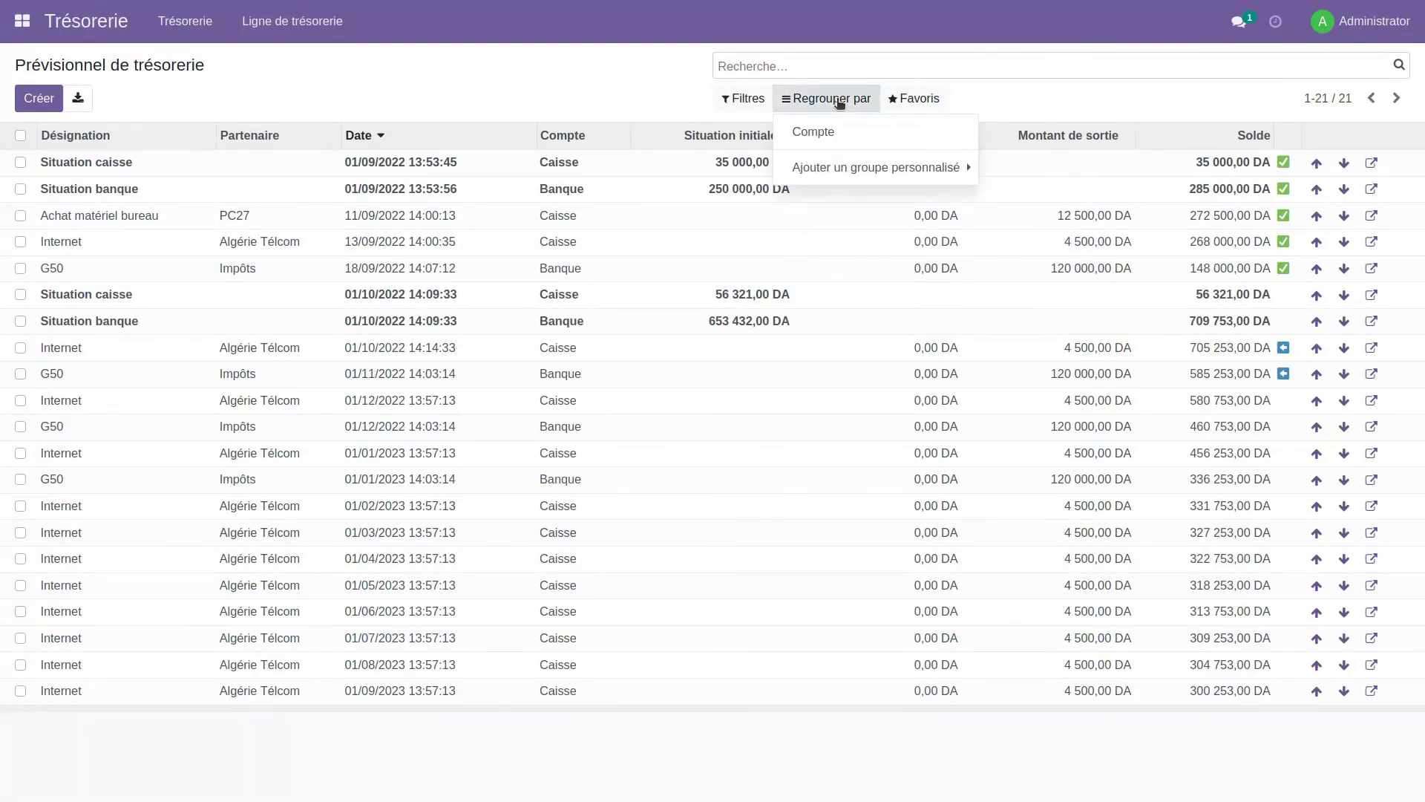
{"action": "left_click", "coordinate": [813, 131]}
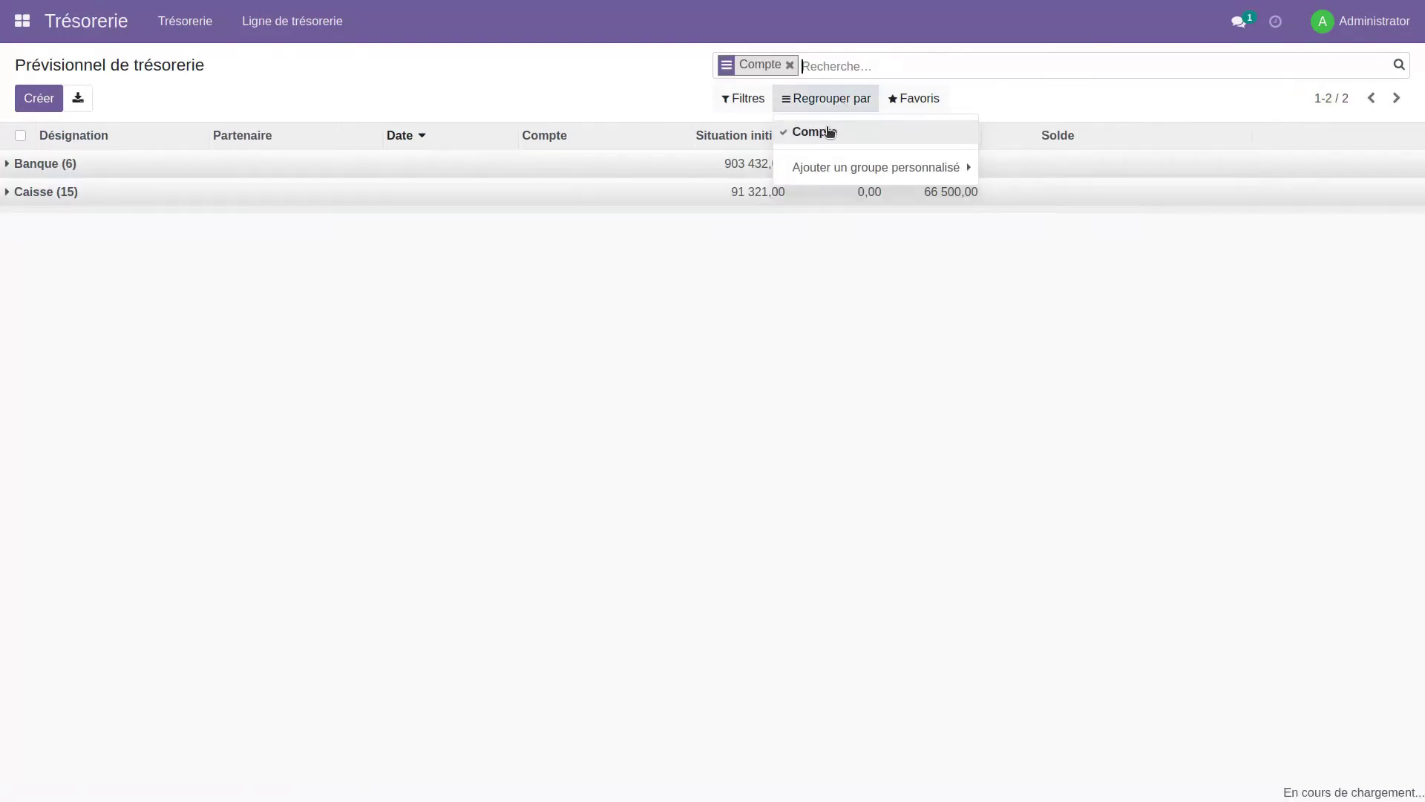
{"action": "left_click", "coordinate": [421, 301]}
{"action": "left_click", "coordinate": [399, 165]}
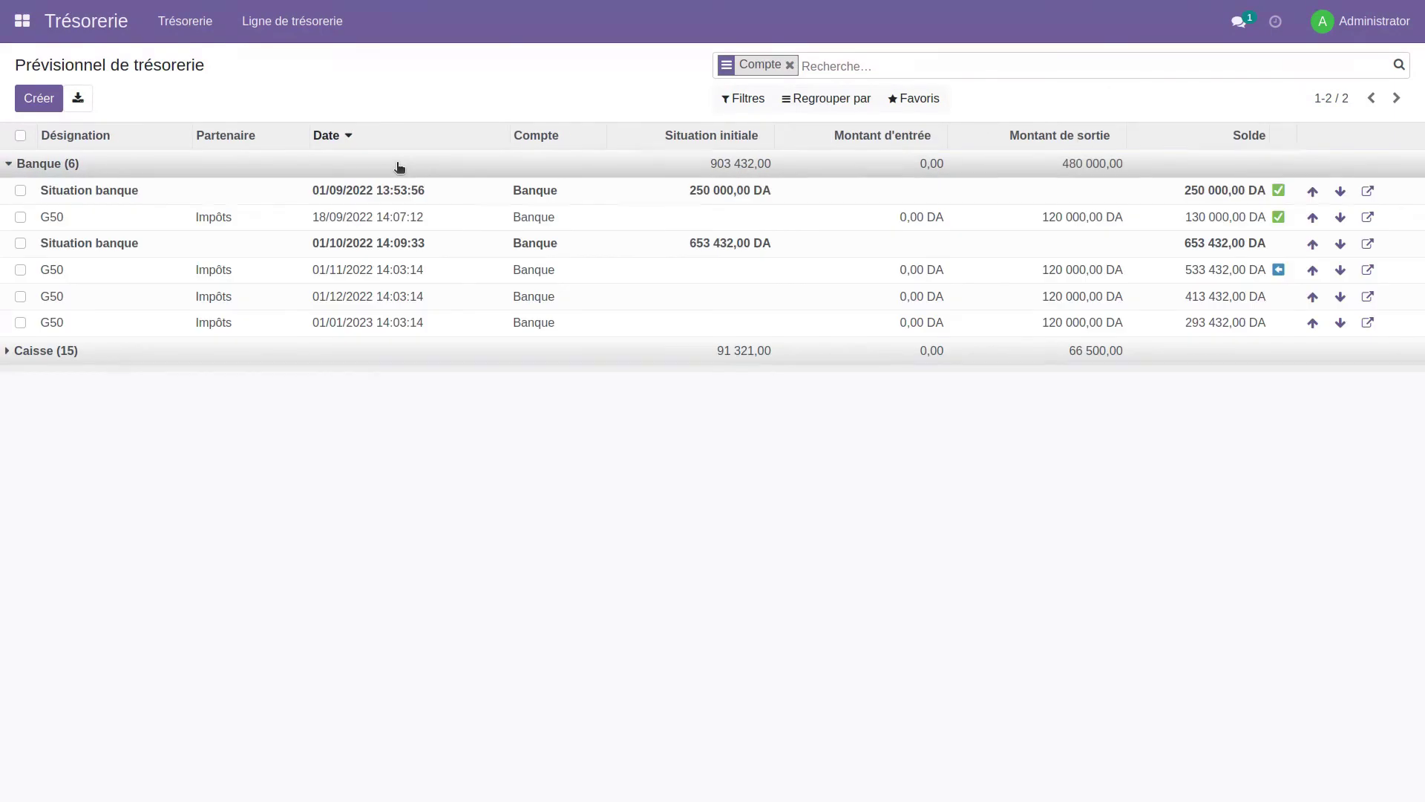
{"action": "left_click", "coordinate": [369, 354]}
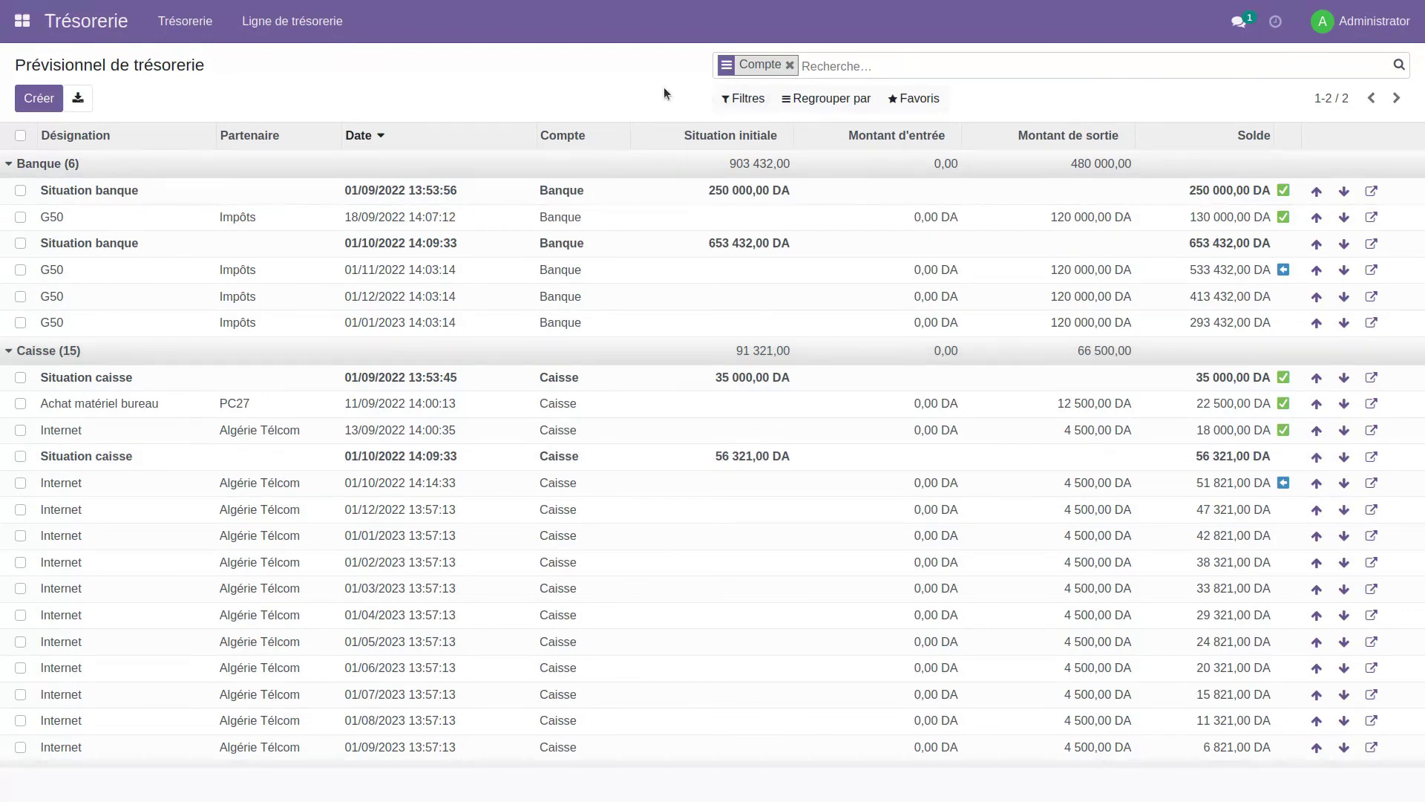
{"action": "left_click", "coordinate": [745, 98]}
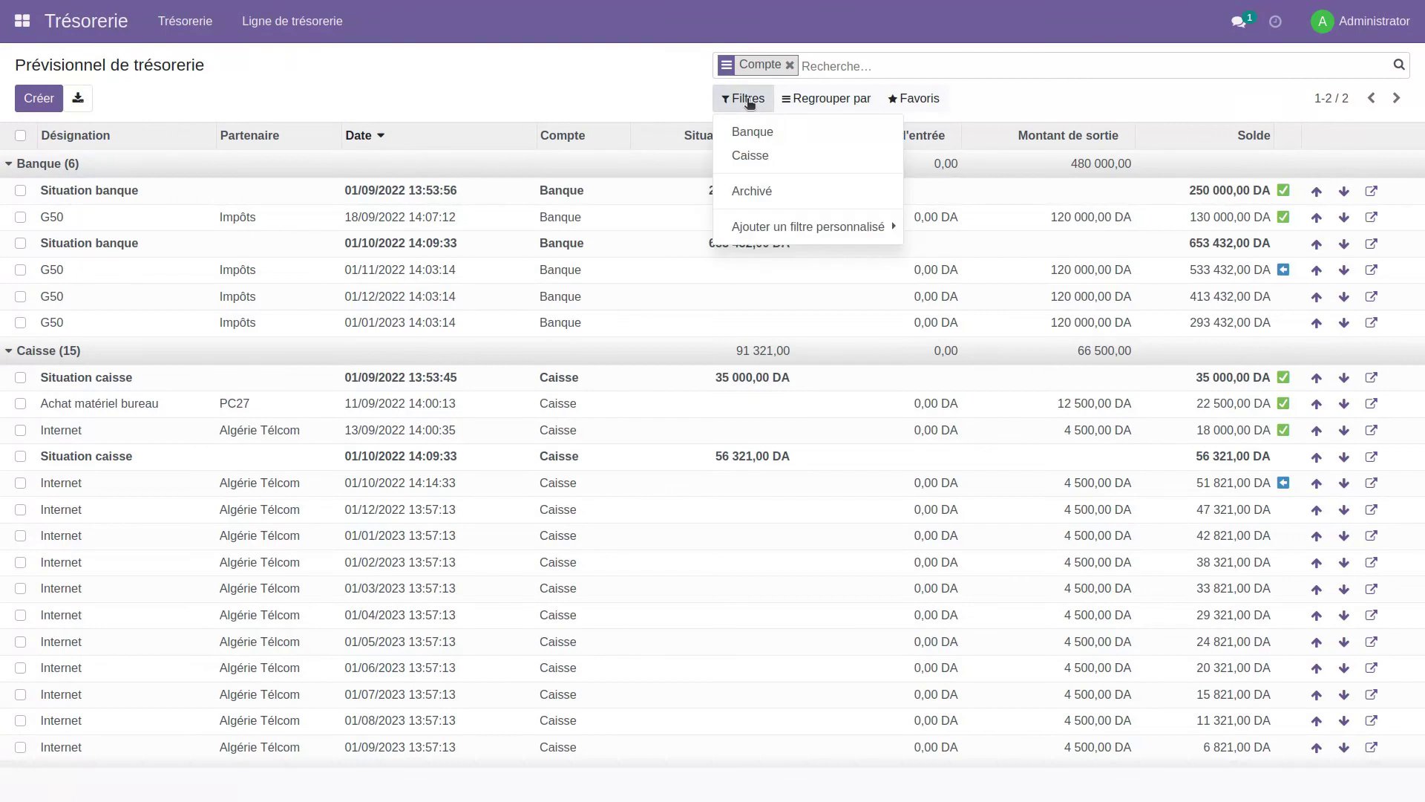
{"action": "left_click", "coordinate": [779, 231]}
{"action": "left_click", "coordinate": [832, 100]}
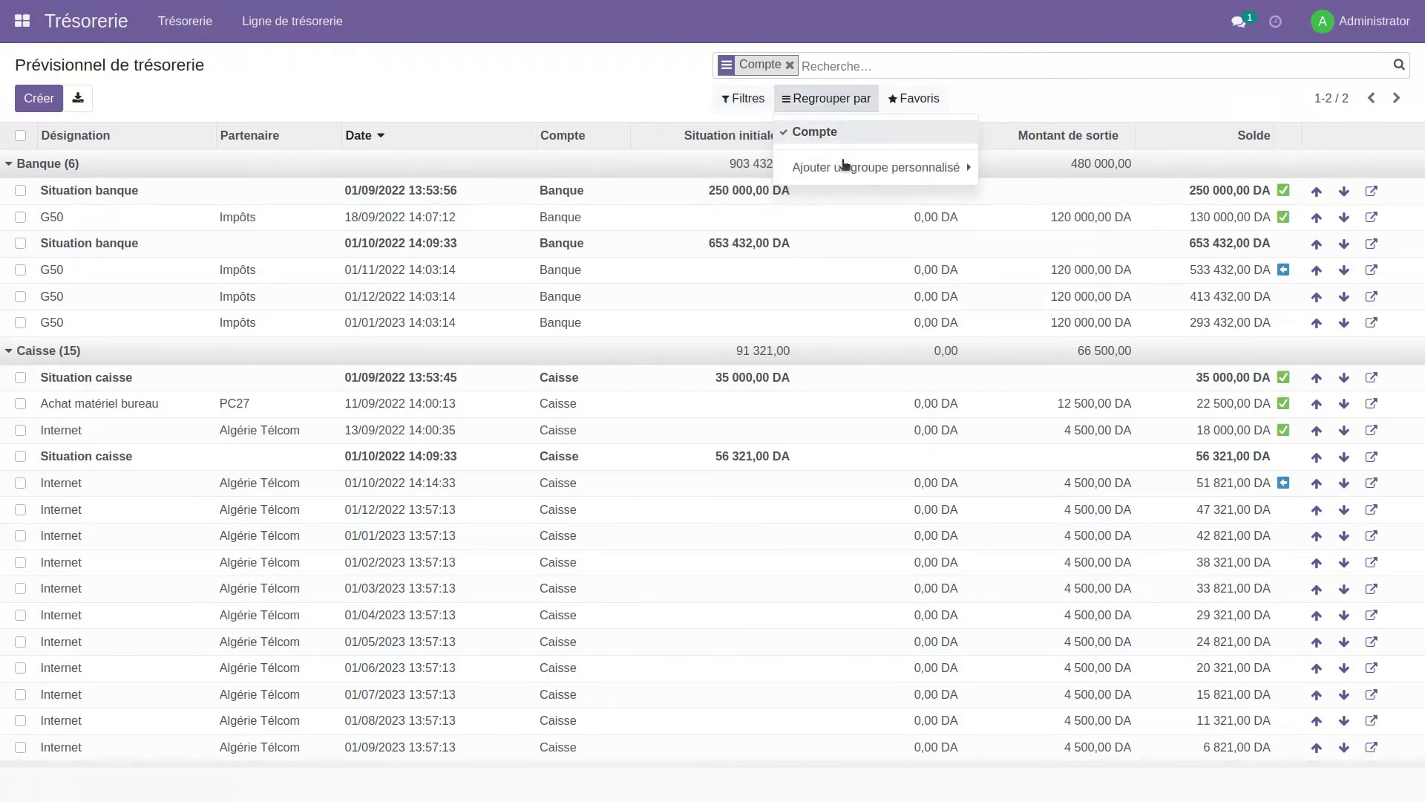
{"action": "left_click", "coordinate": [843, 169]}
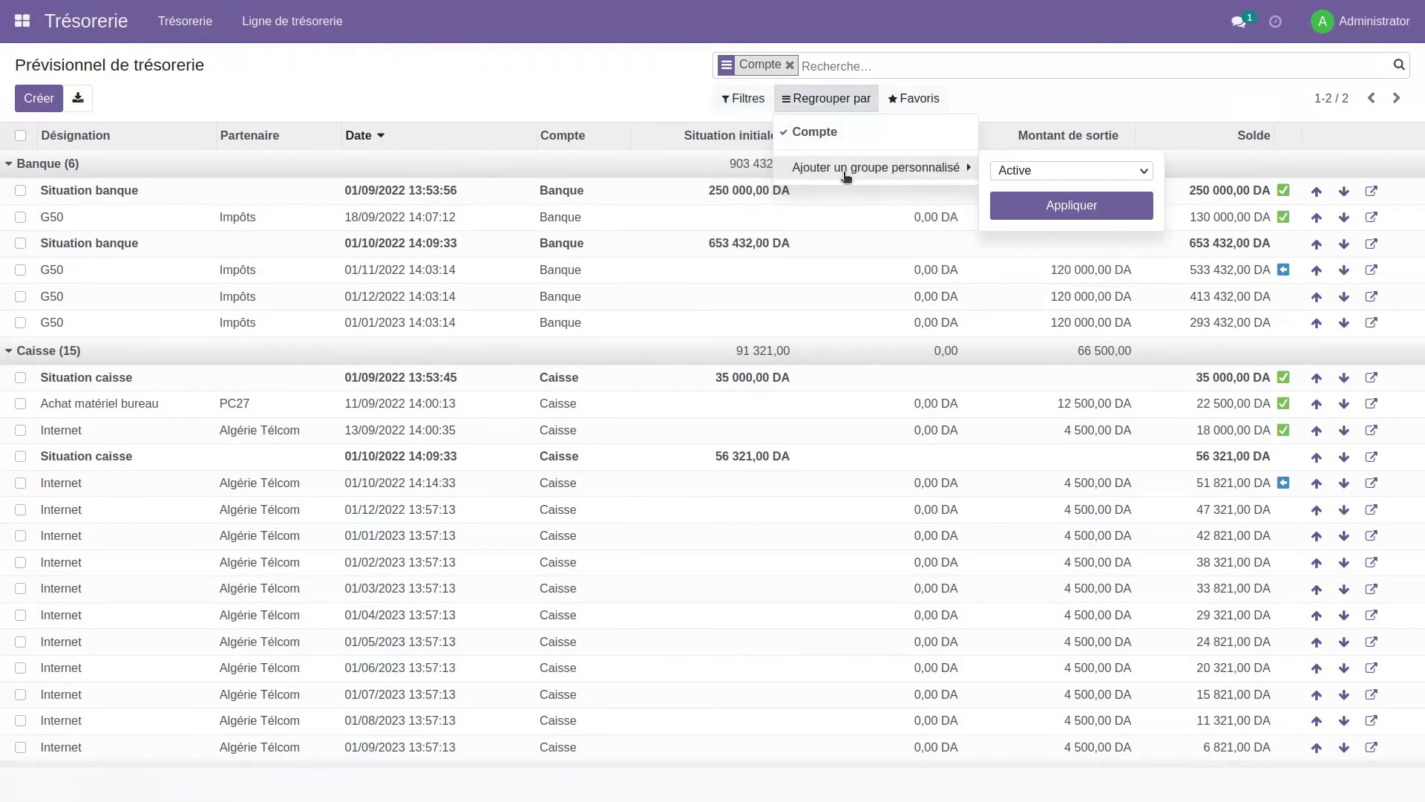
{"action": "left_click", "coordinate": [920, 100]}
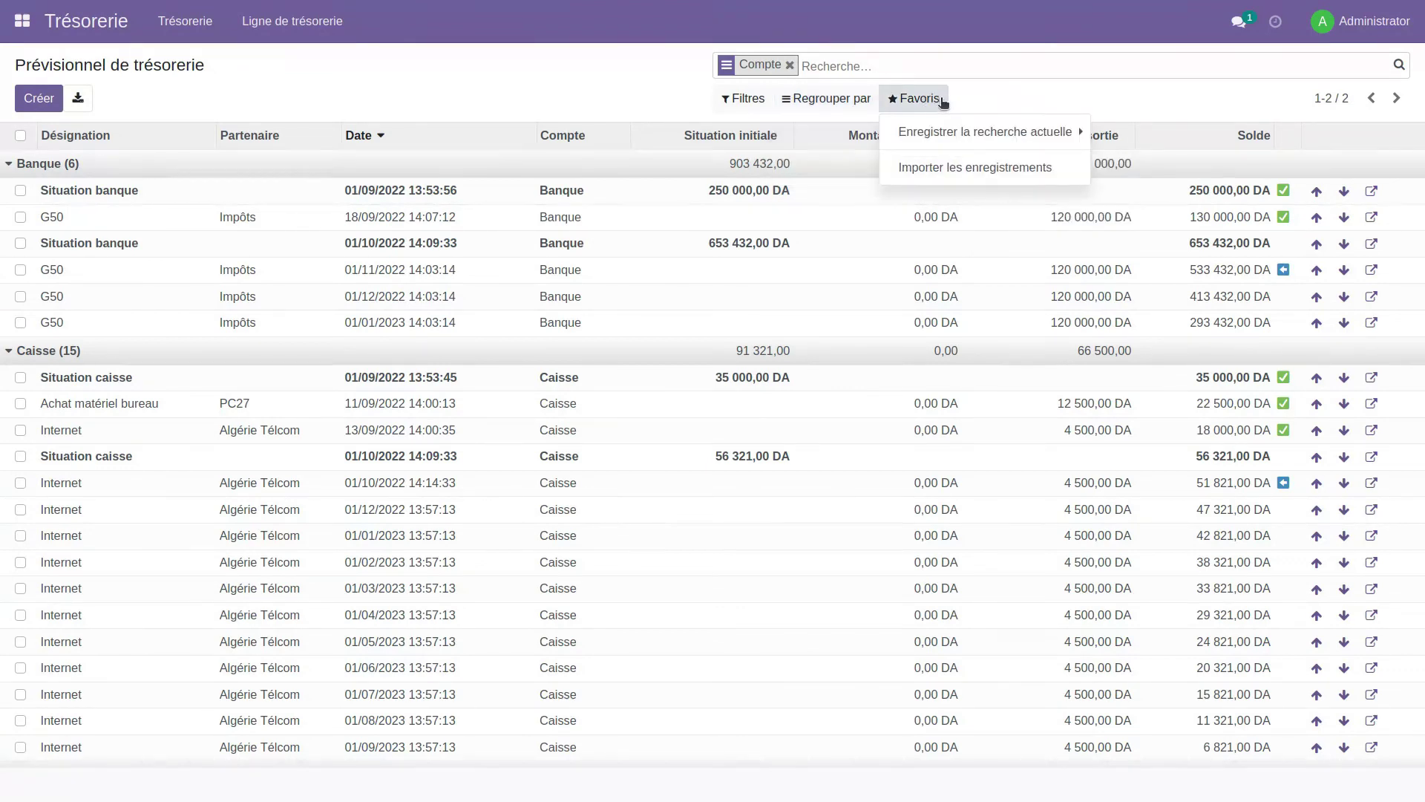